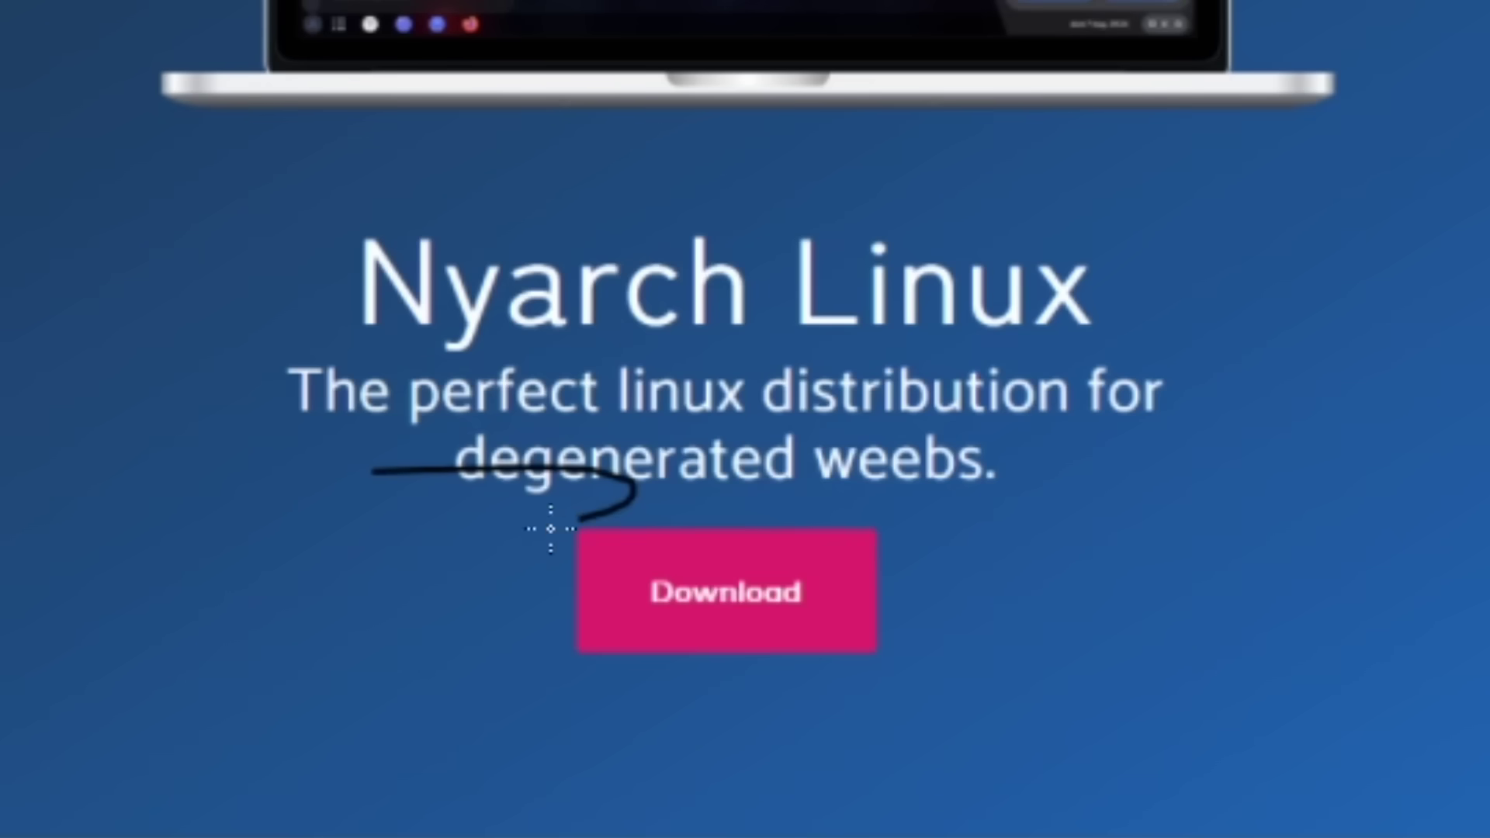
Open a new Firefox browser window from the taskbar.
{"action": "mouse_move", "coordinate": [549, 525]}
{"action": "left_mouse_down"}
{"action": "mouse_move", "coordinate": [1001, 373]}
{"action": "mouse_move", "coordinate": [1228, 569]}
{"action": "mouse_move", "coordinate": [851, 275]}
{"action": "left_mouse_up"}
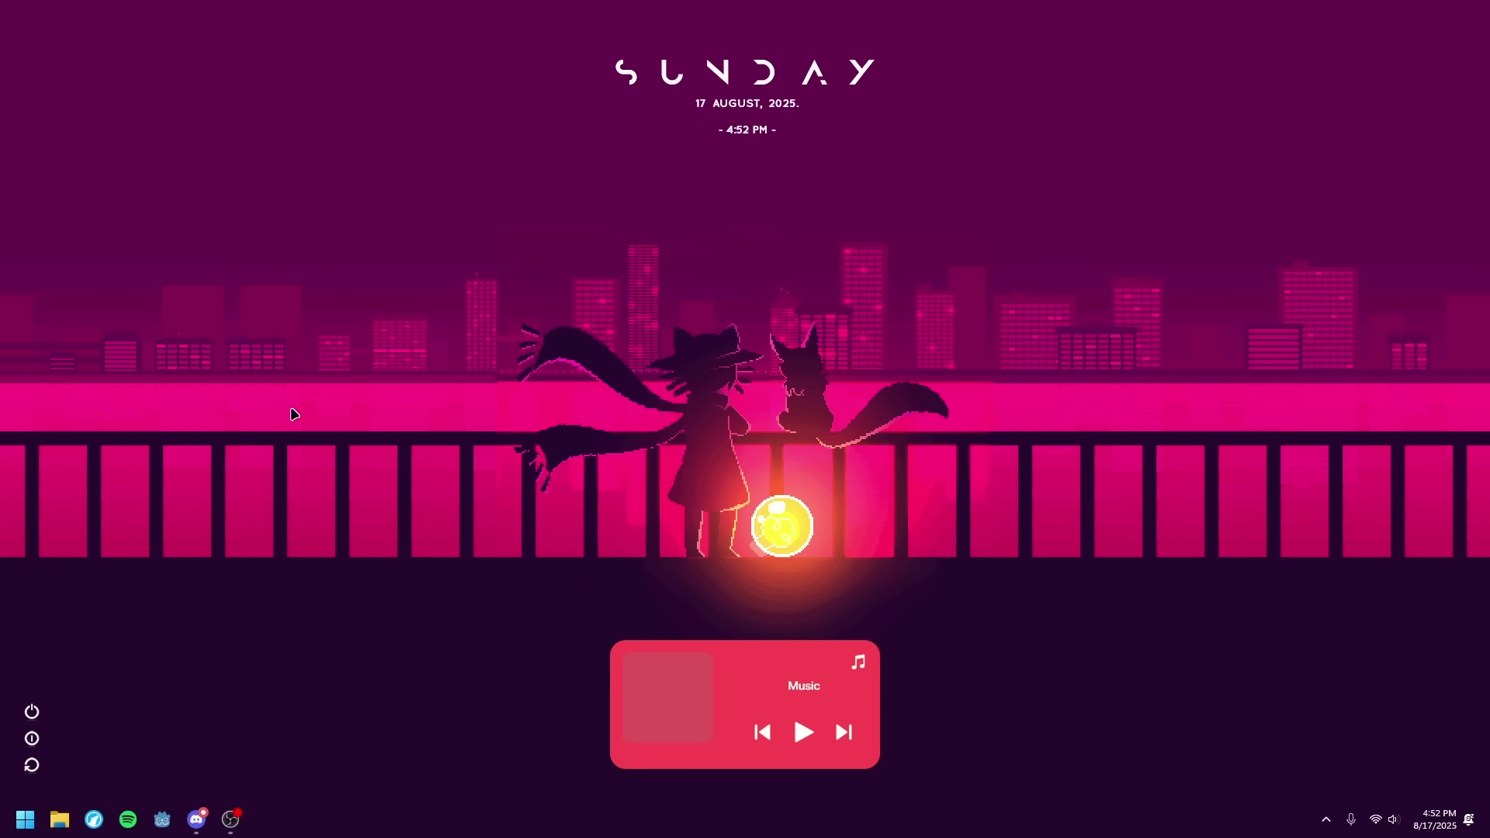
{"action": "left_click", "coordinate": [94, 818]}
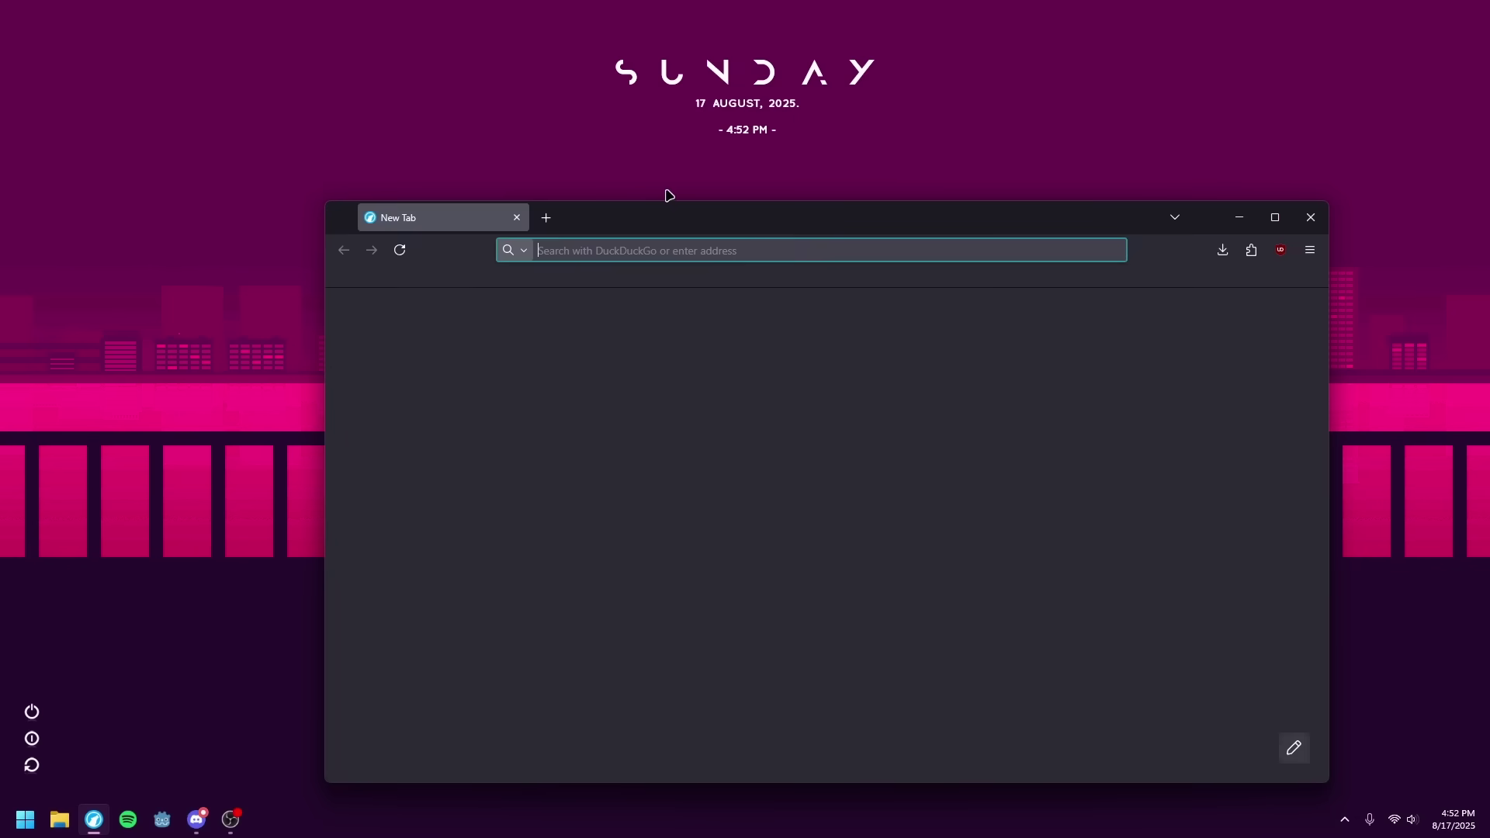
Search 'rufus' and save the rufus-4.9.exe installer from rufus.ie into Downloads.
{"action": "left_click_drag", "start_coordinate": [665, 201], "coordinate": [489, 156]}
{"action": "type", "text": "rufus"}
{"action": "key", "text": "Return"}
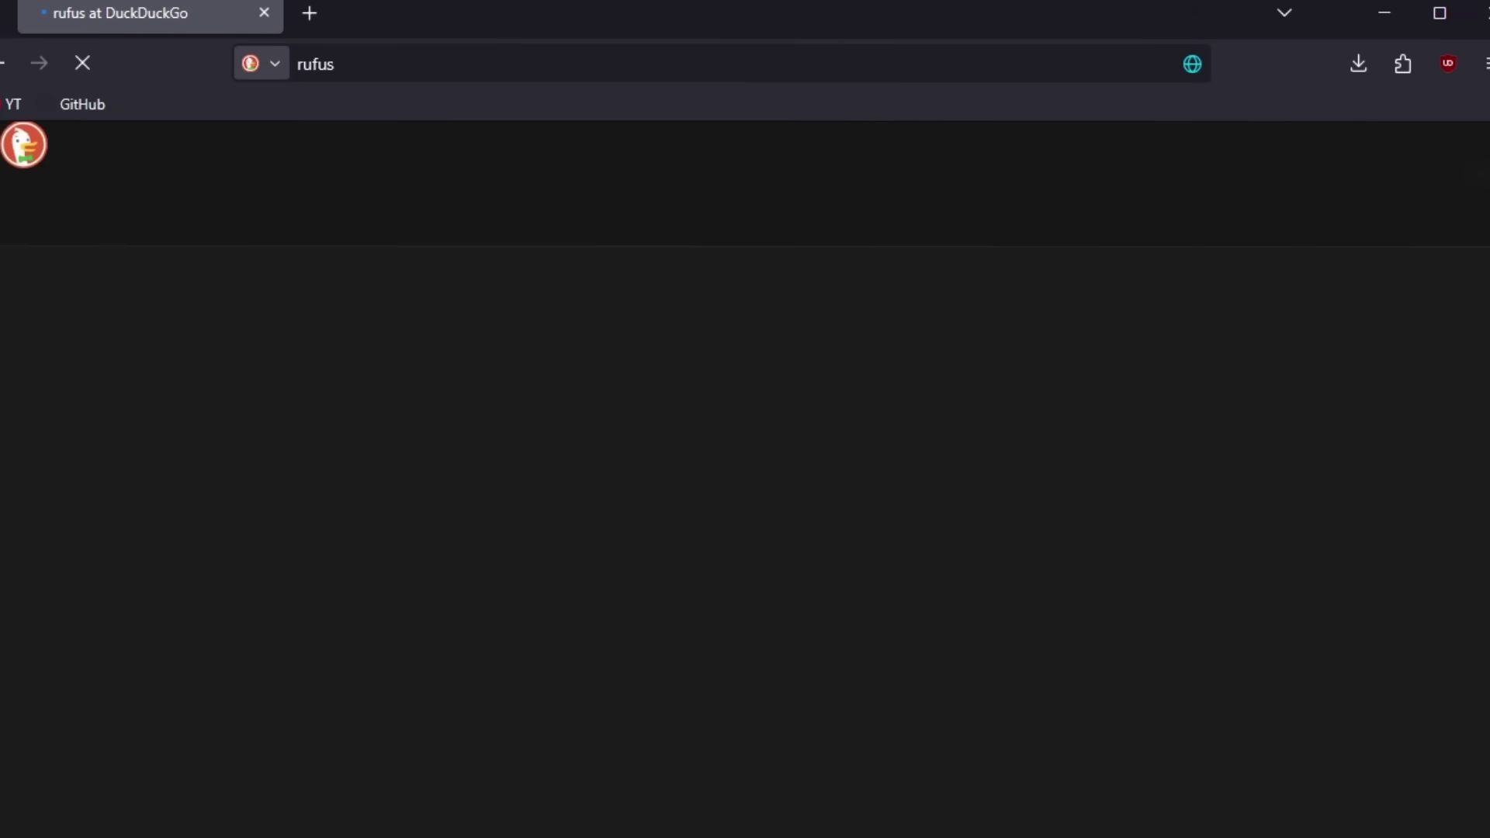
{"action": "left_click", "coordinate": [552, 386]}
{"action": "scroll", "coordinate": [575, 341], "scroll_direction": "down", "scroll_amount": 15}
{"action": "scroll", "coordinate": [575, 330], "scroll_direction": "up", "scroll_amount": 10}
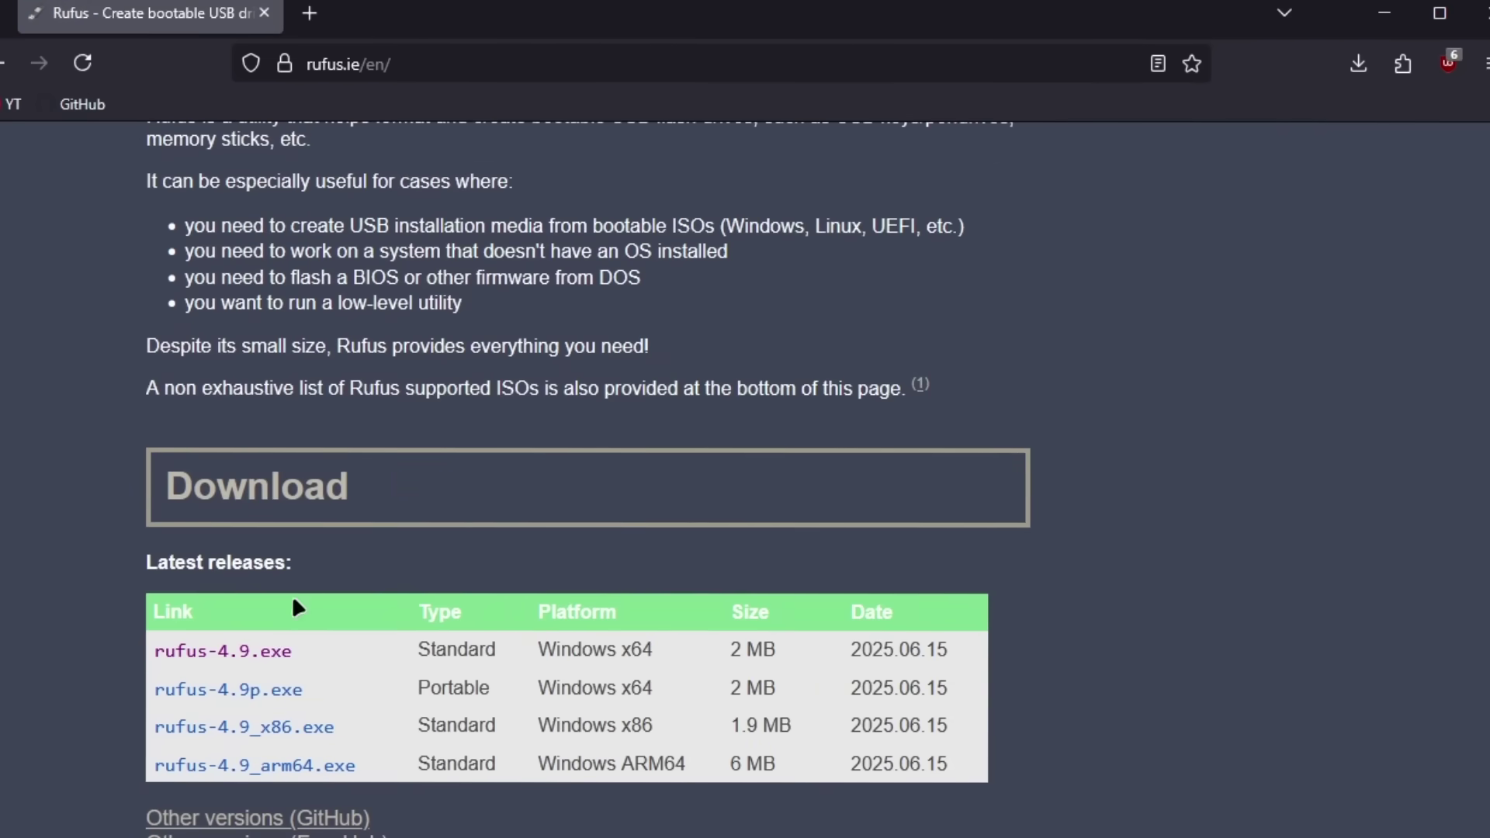
{"action": "left_click", "coordinate": [243, 644]}
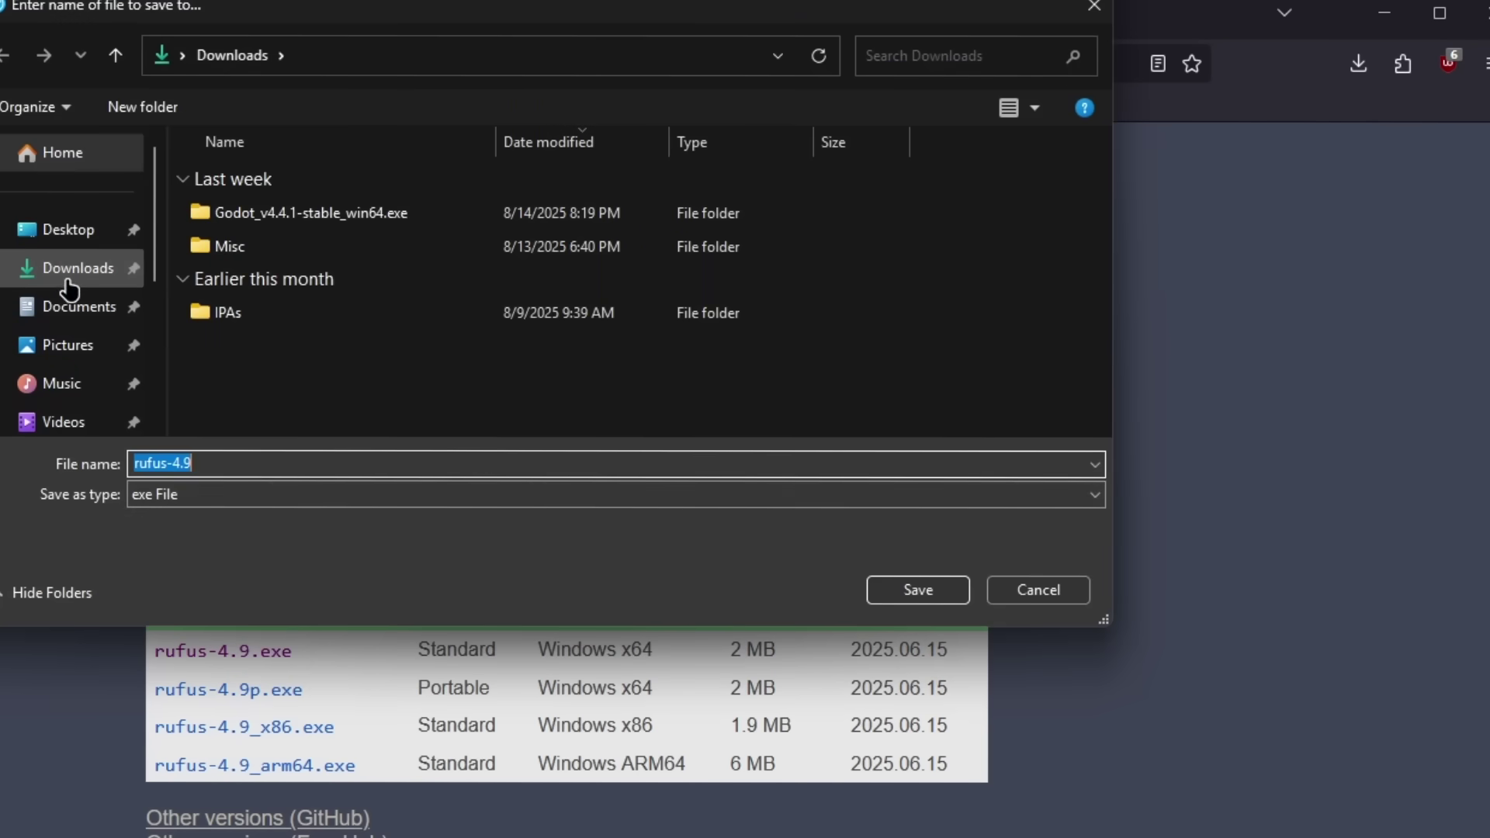
{"action": "left_click", "coordinate": [916, 589]}
Open the Nyarch Linux home page from a 'nyarch linux' web search.
{"action": "key", "text": "ctrl+t"}
{"action": "left_click", "coordinate": [248, 17]}
{"action": "left_click", "coordinate": [263, 12]}
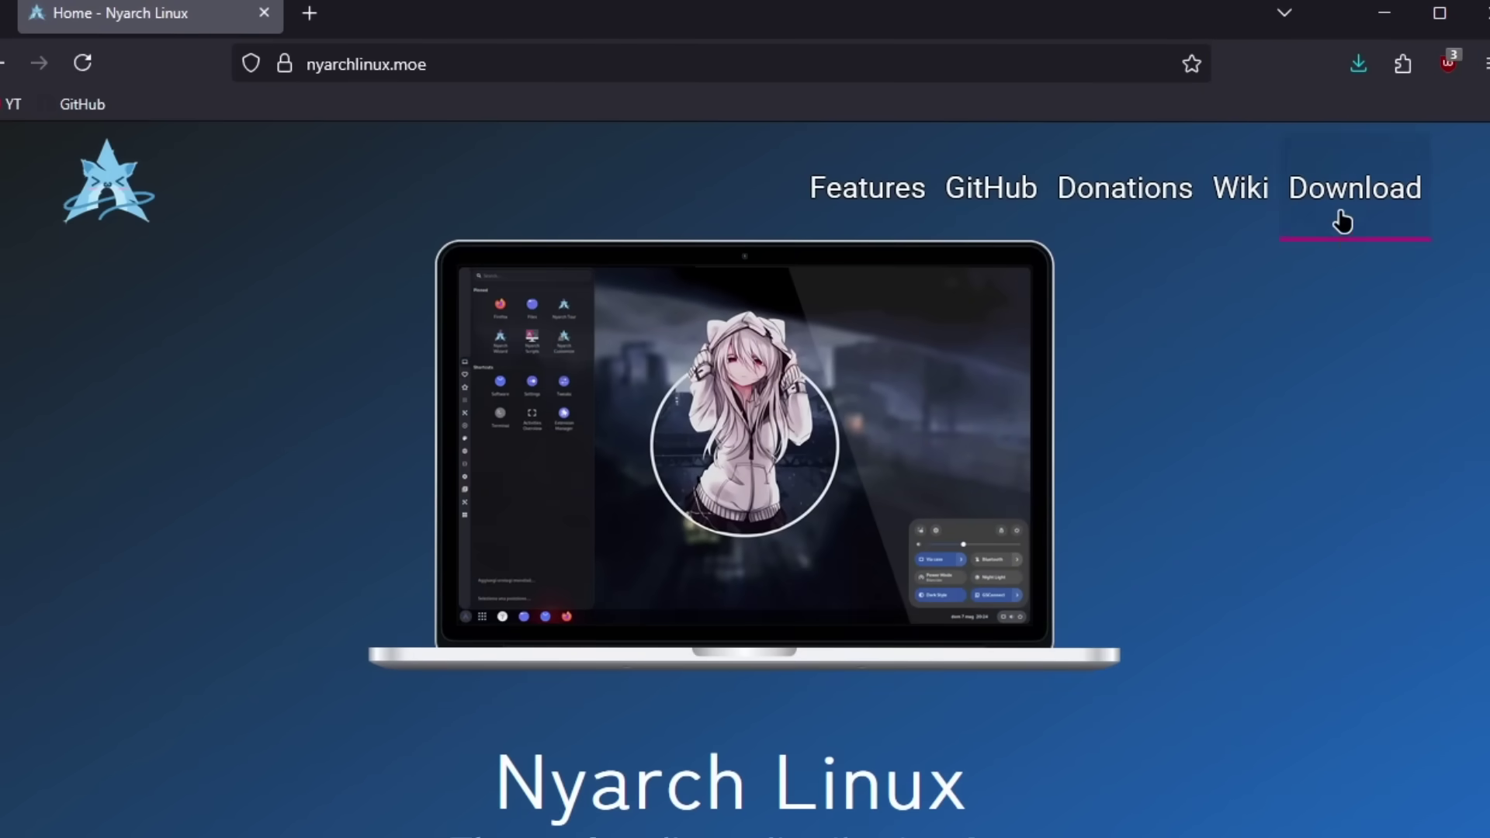
Save Nyarch_Gnome_25.04.2.iso through the Download Latest Version link on SourceForge.
{"action": "left_click", "coordinate": [1342, 223]}
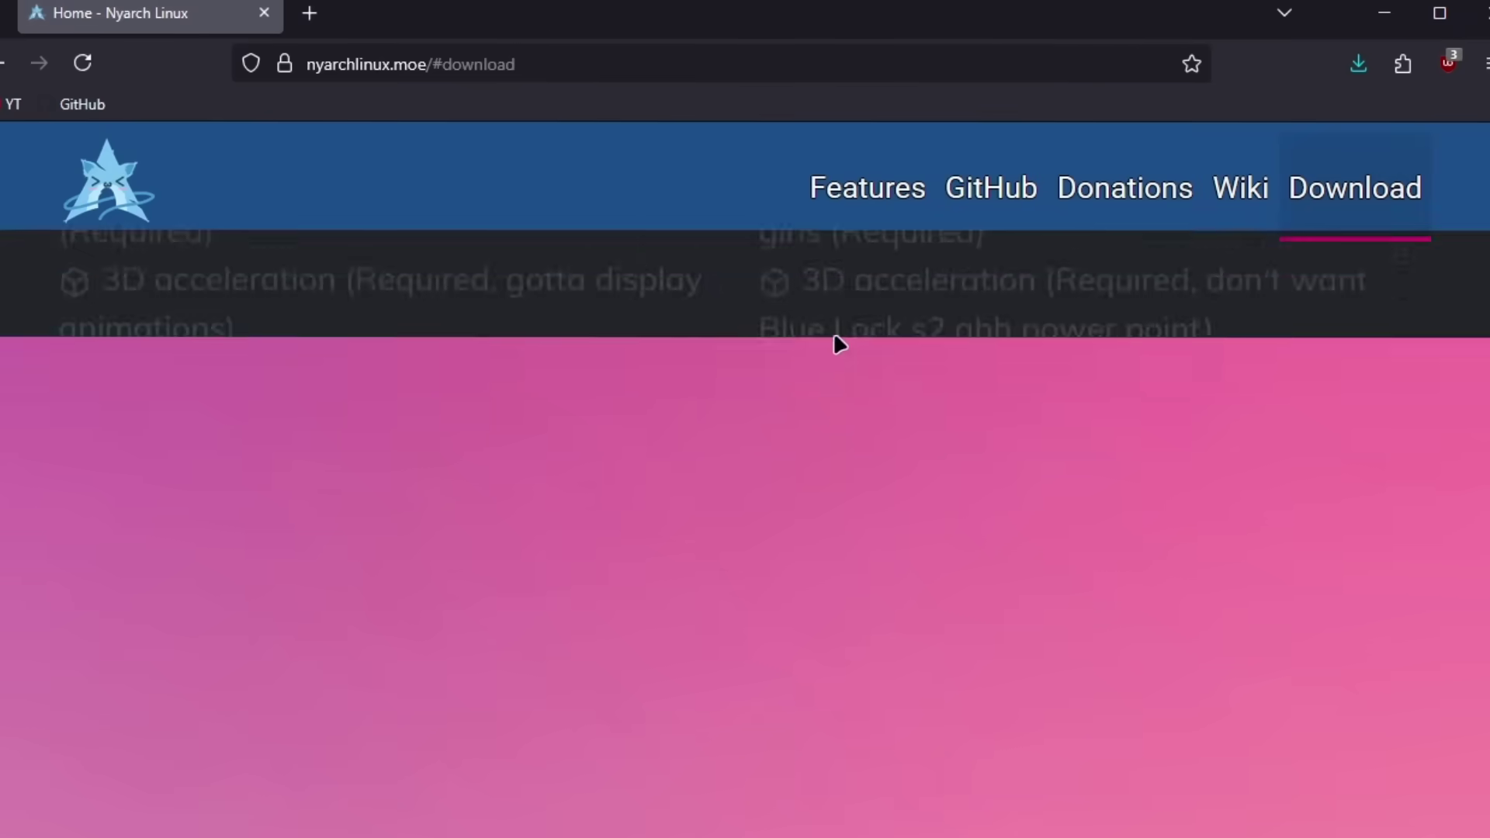
{"action": "scroll", "coordinate": [747, 369], "scroll_direction": "down", "scroll_amount": 5}
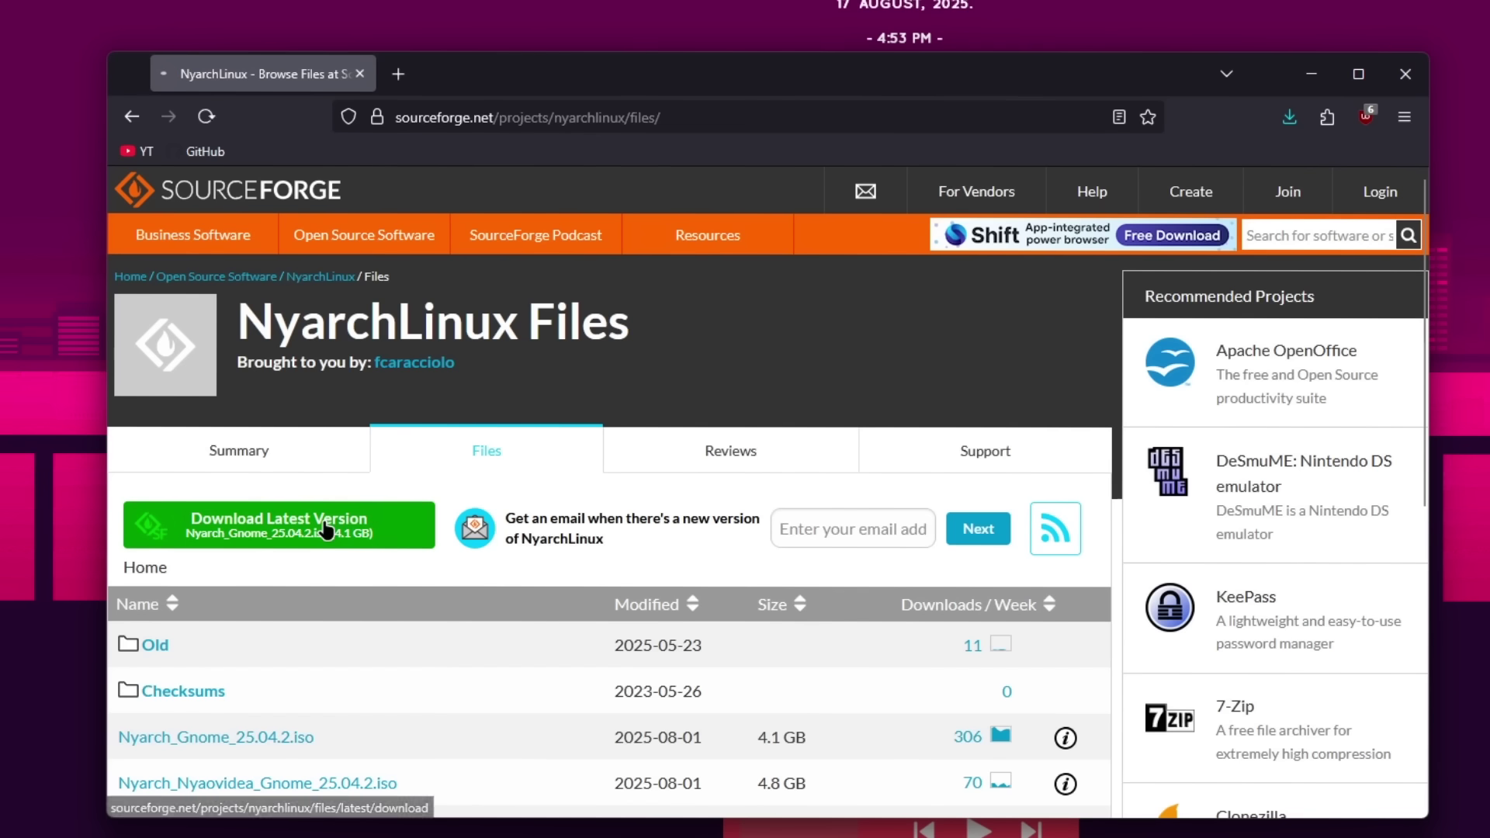
{"action": "left_click", "coordinate": [326, 530]}
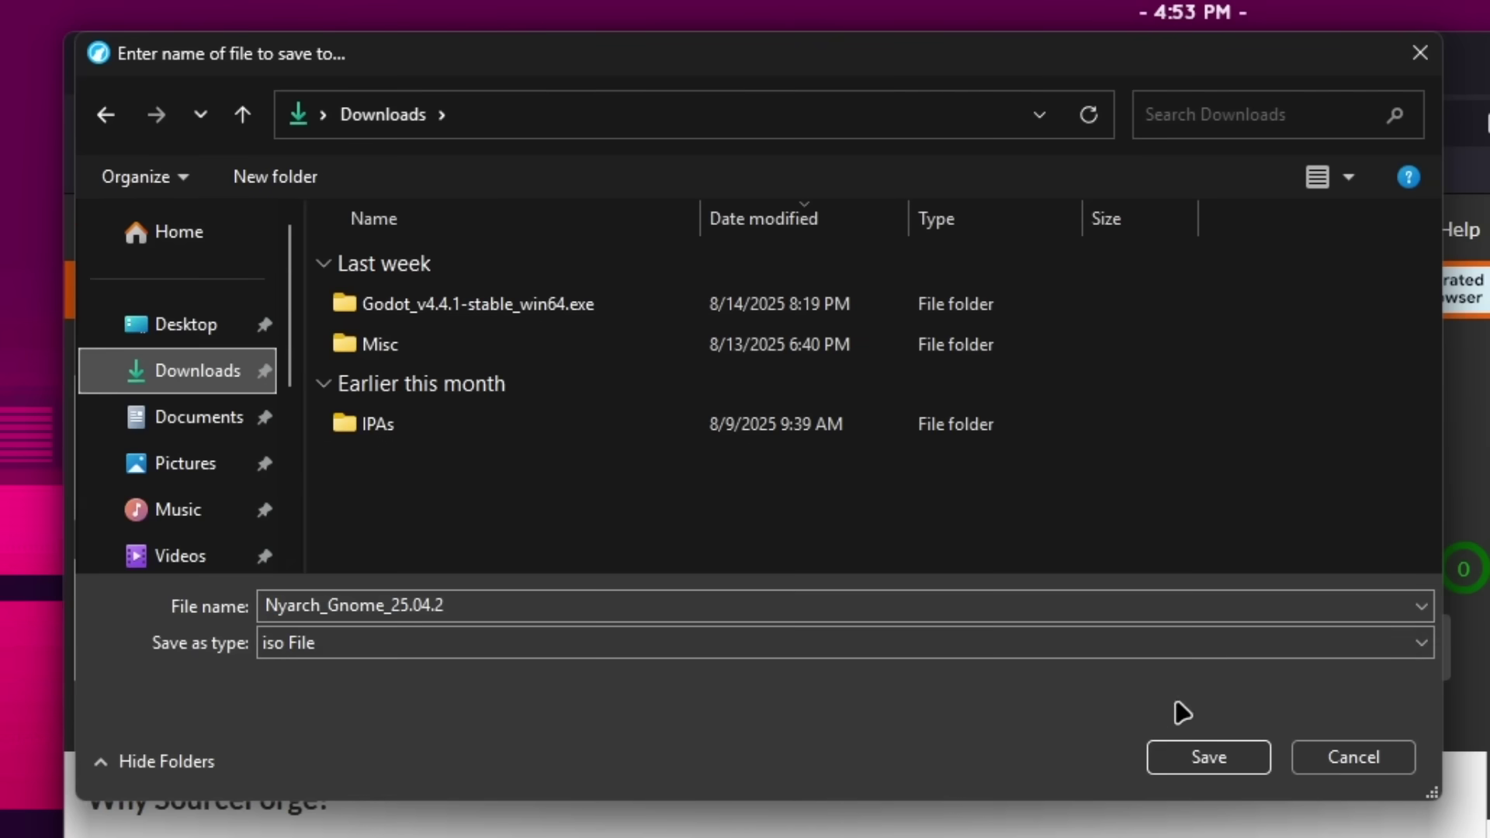
{"action": "left_click", "coordinate": [1195, 757]}
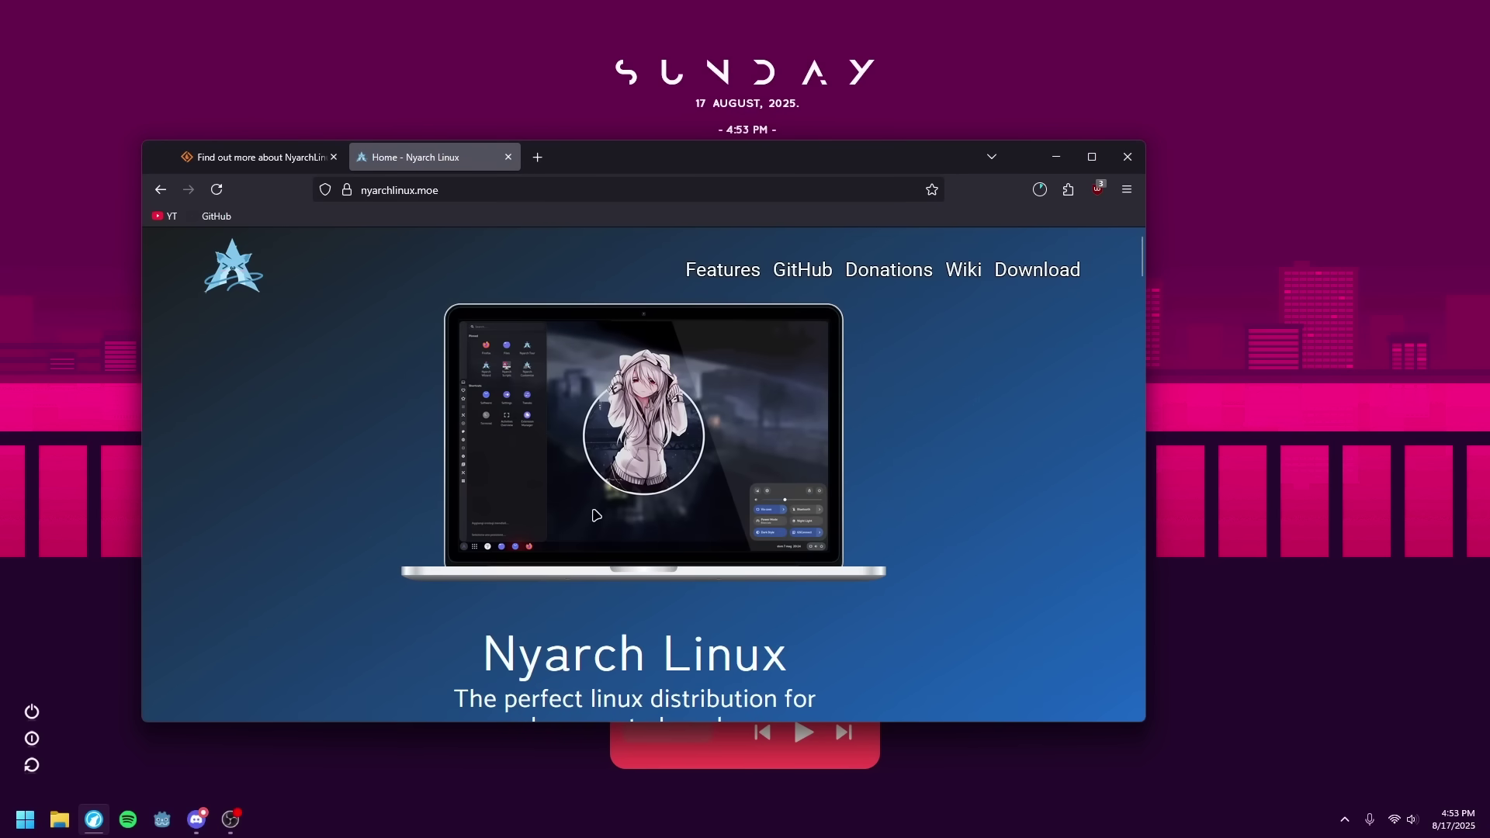
Read the Nyarch tagline and the pre-installed applications heading and introduction.
{"action": "scroll", "coordinate": [406, 436], "scroll_direction": "down", "scroll_amount": 2}
{"action": "left_click_drag", "start_coordinate": [501, 505], "coordinate": [821, 499]}
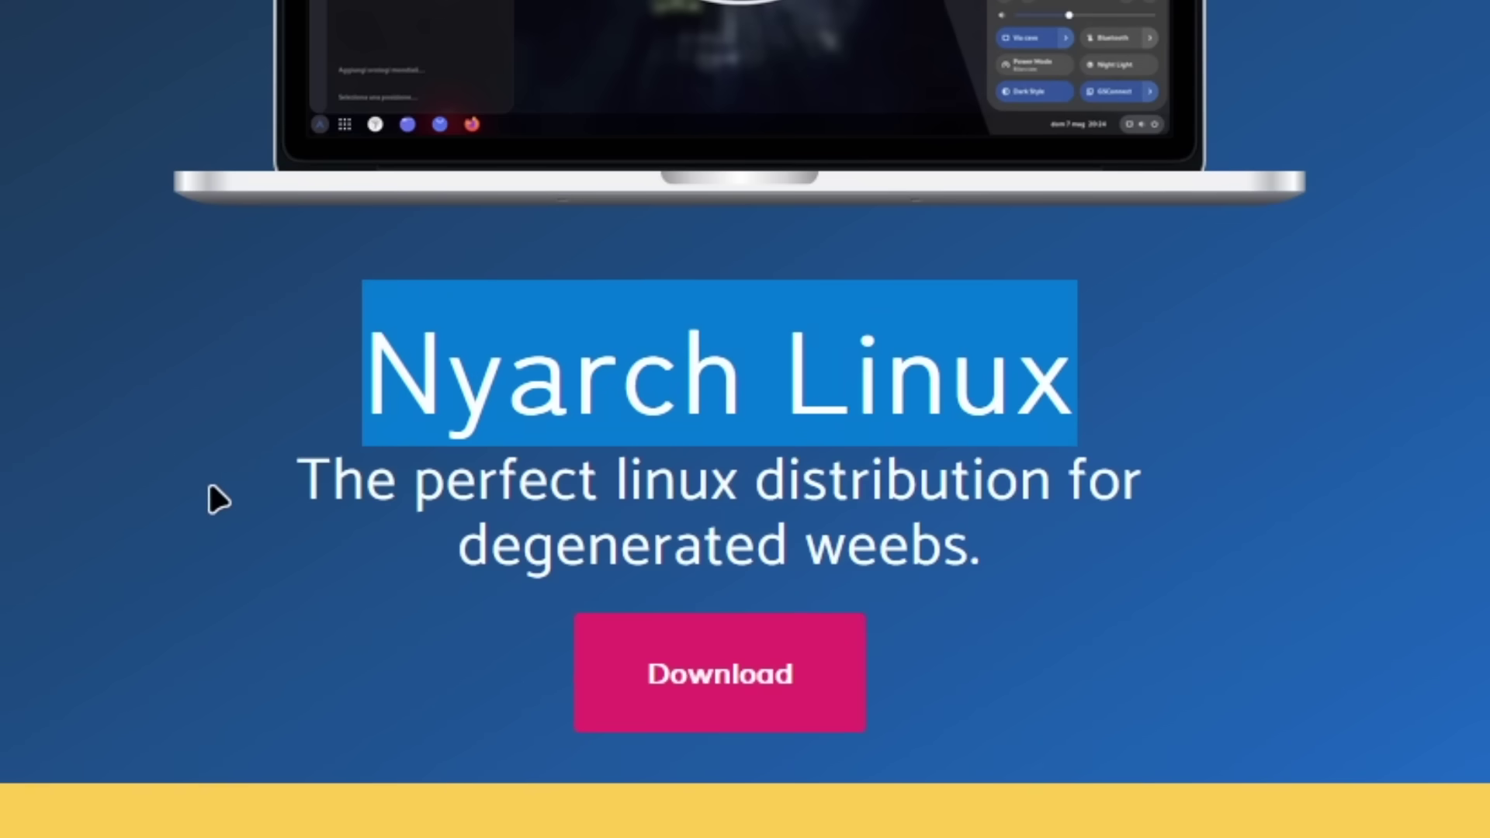
{"action": "left_click_drag", "start_coordinate": [293, 481], "coordinate": [846, 518]}
{"action": "left_click_drag", "start_coordinate": [926, 547], "coordinate": [1160, 612]}
{"action": "scroll", "coordinate": [465, 493], "scroll_direction": "down", "scroll_amount": 2}
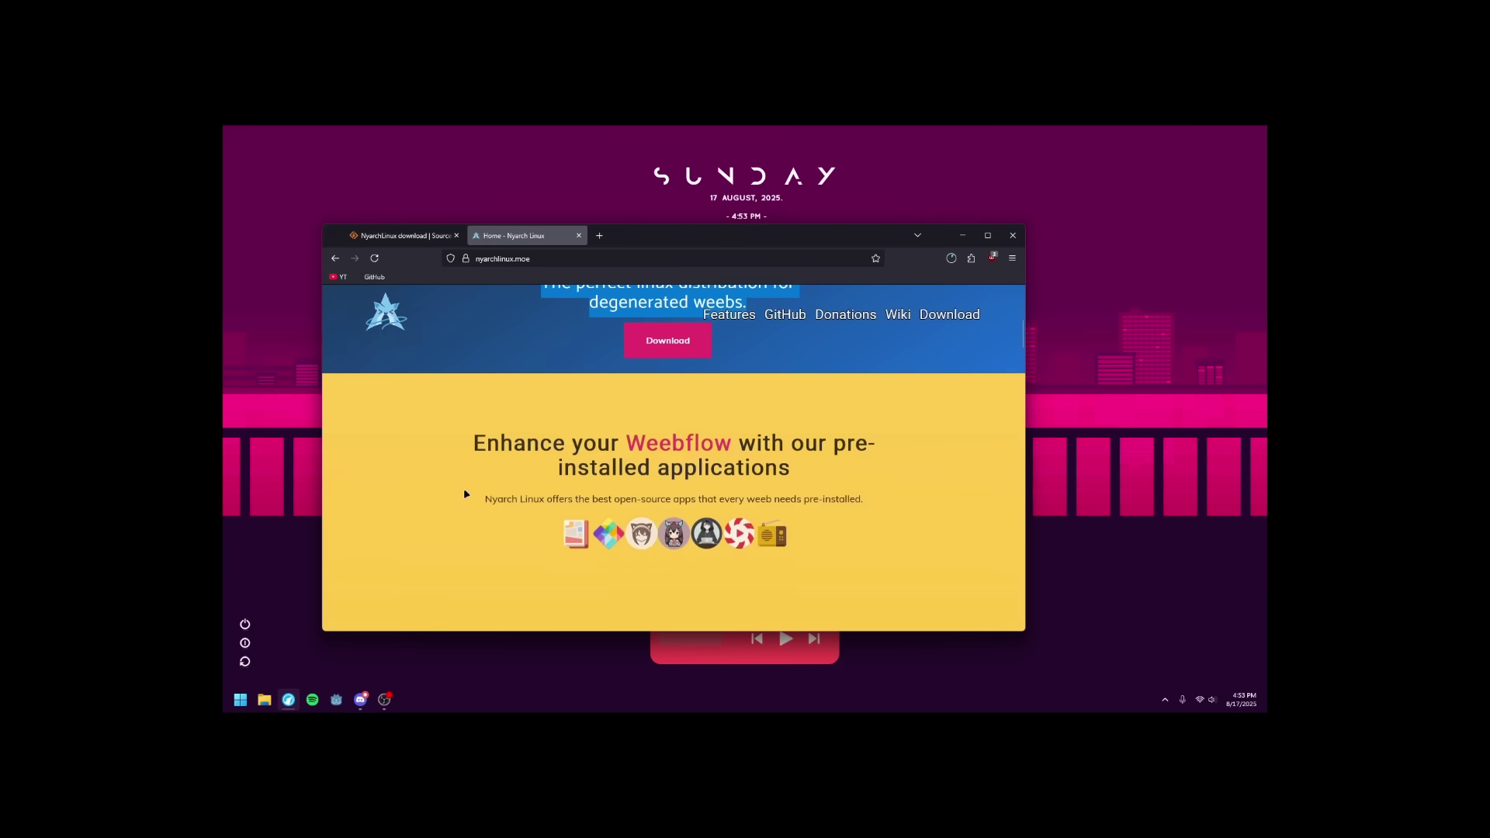
{"action": "left_click_drag", "start_coordinate": [473, 440], "coordinate": [739, 433]}
{"action": "left_click_drag", "start_coordinate": [925, 393], "coordinate": [902, 465]}
{"action": "left_click_drag", "start_coordinate": [158, 592], "coordinate": [514, 565]}
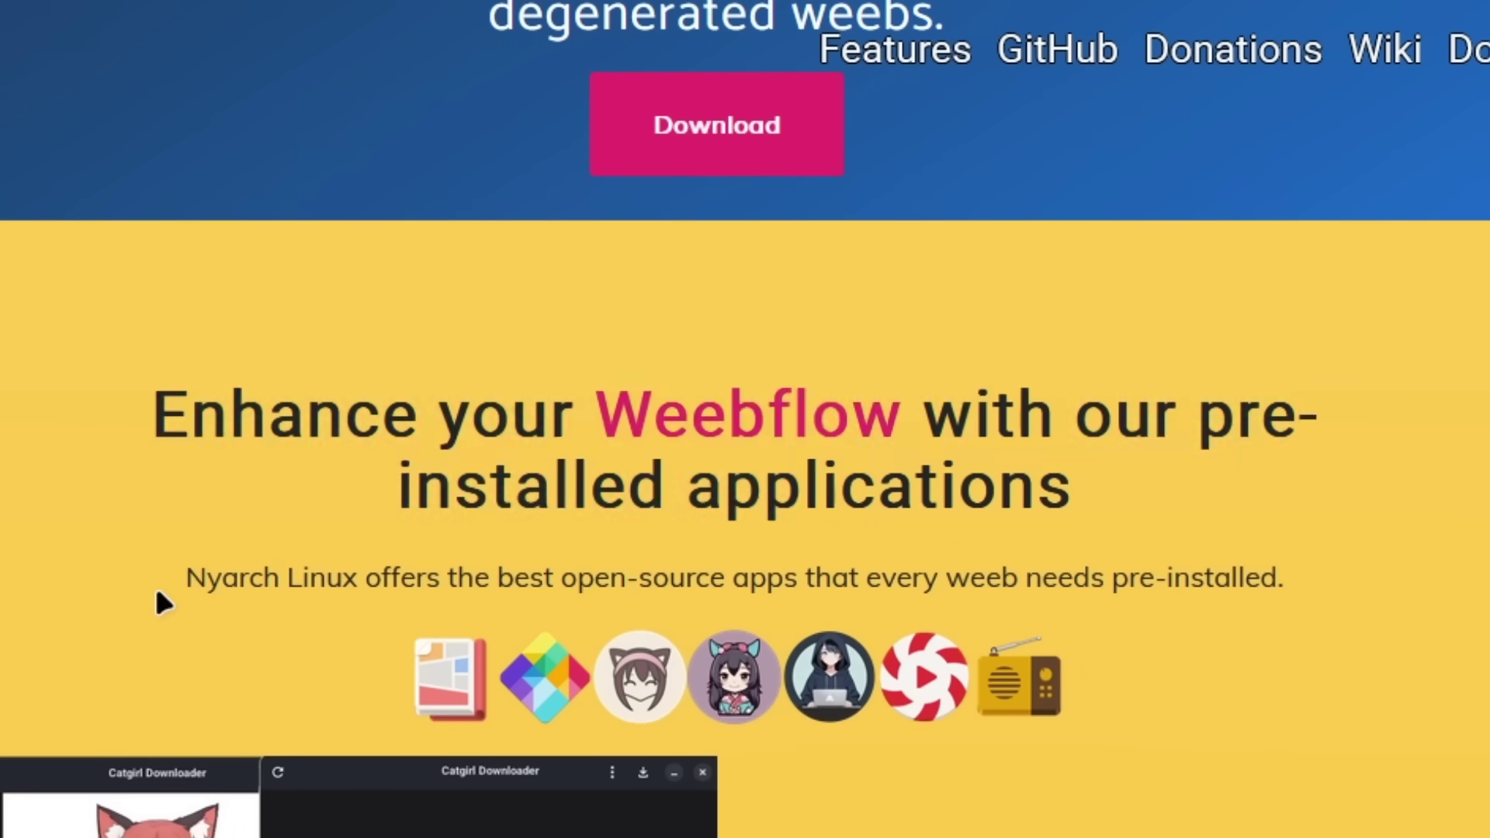
{"action": "left_click_drag", "start_coordinate": [628, 593], "coordinate": [947, 594]}
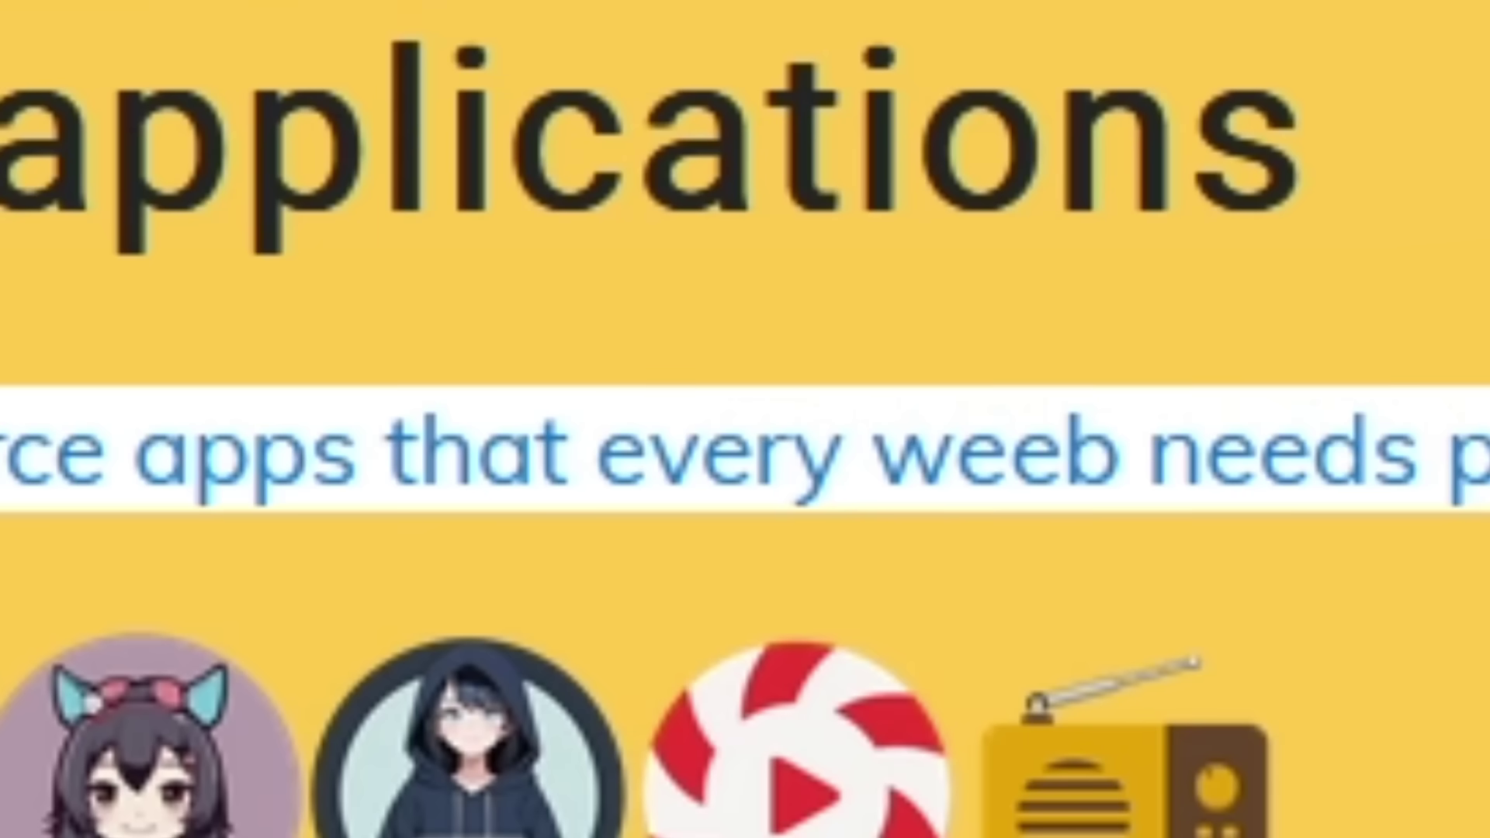
{"action": "left_click_drag", "start_coordinate": [1475, 454], "coordinate": [1123, 595]}
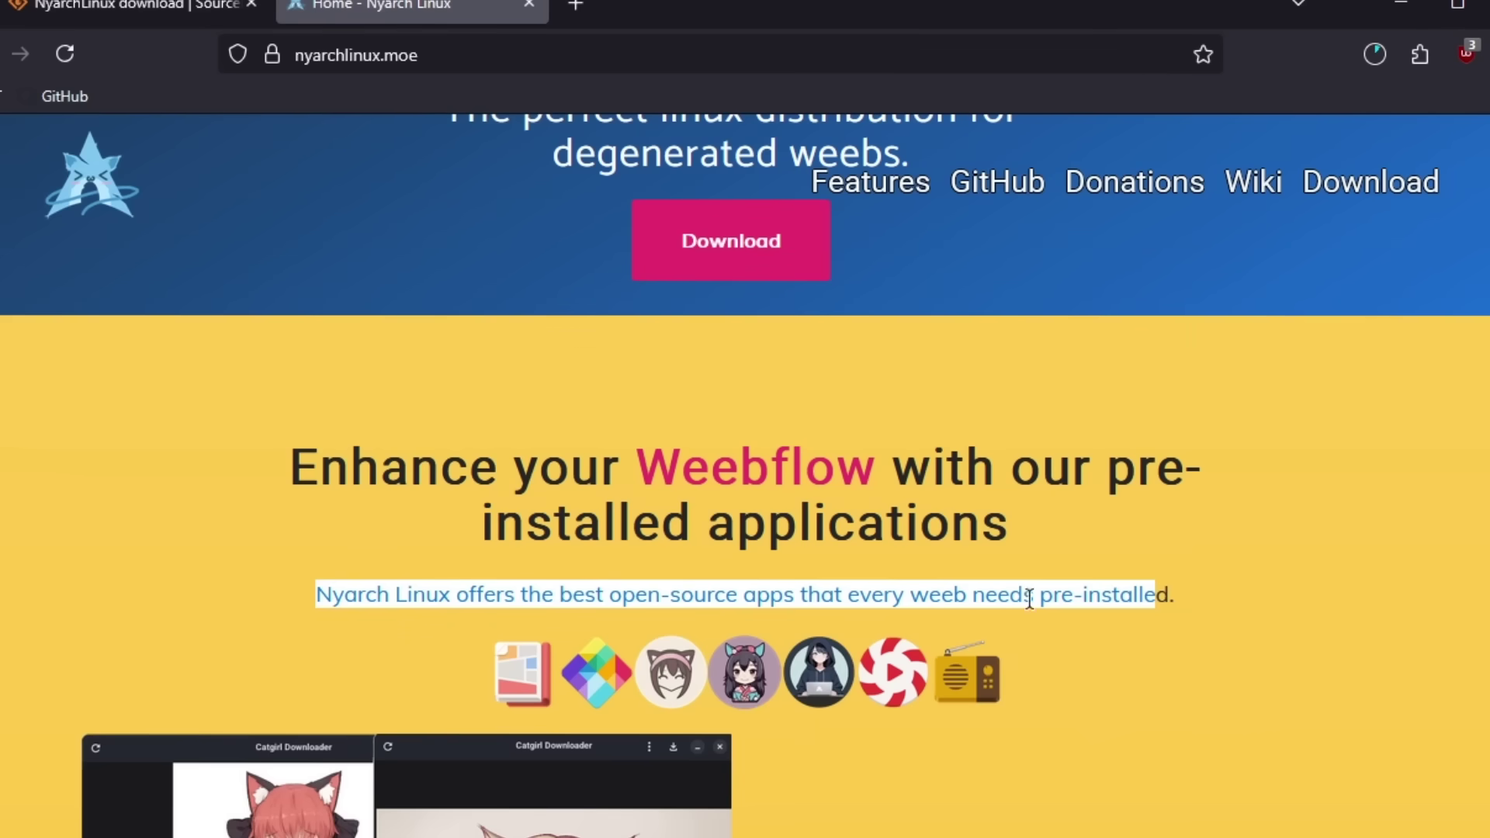
{"action": "left_click", "coordinate": [249, 439]}
Scroll down to the Catgirl Downloader section and read its description.
{"action": "scroll", "coordinate": [520, 444], "scroll_direction": "down", "scroll_amount": 3}
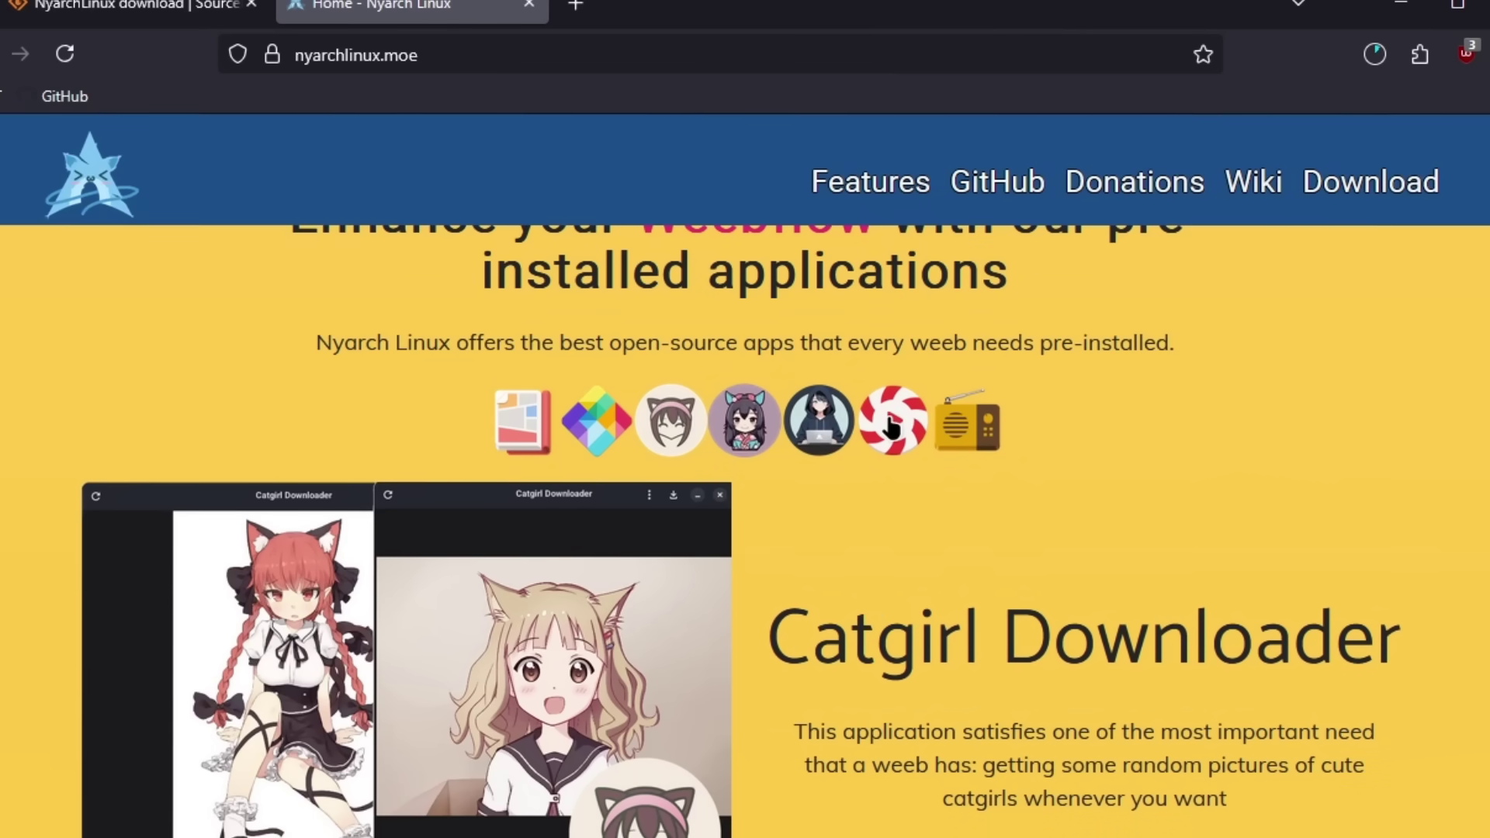
{"action": "scroll", "coordinate": [857, 257], "scroll_direction": "down", "scroll_amount": 2}
{"action": "scroll", "coordinate": [758, 233], "scroll_direction": "up", "scroll_amount": 2}
{"action": "scroll", "coordinate": [759, 233], "scroll_direction": "down", "scroll_amount": 3}
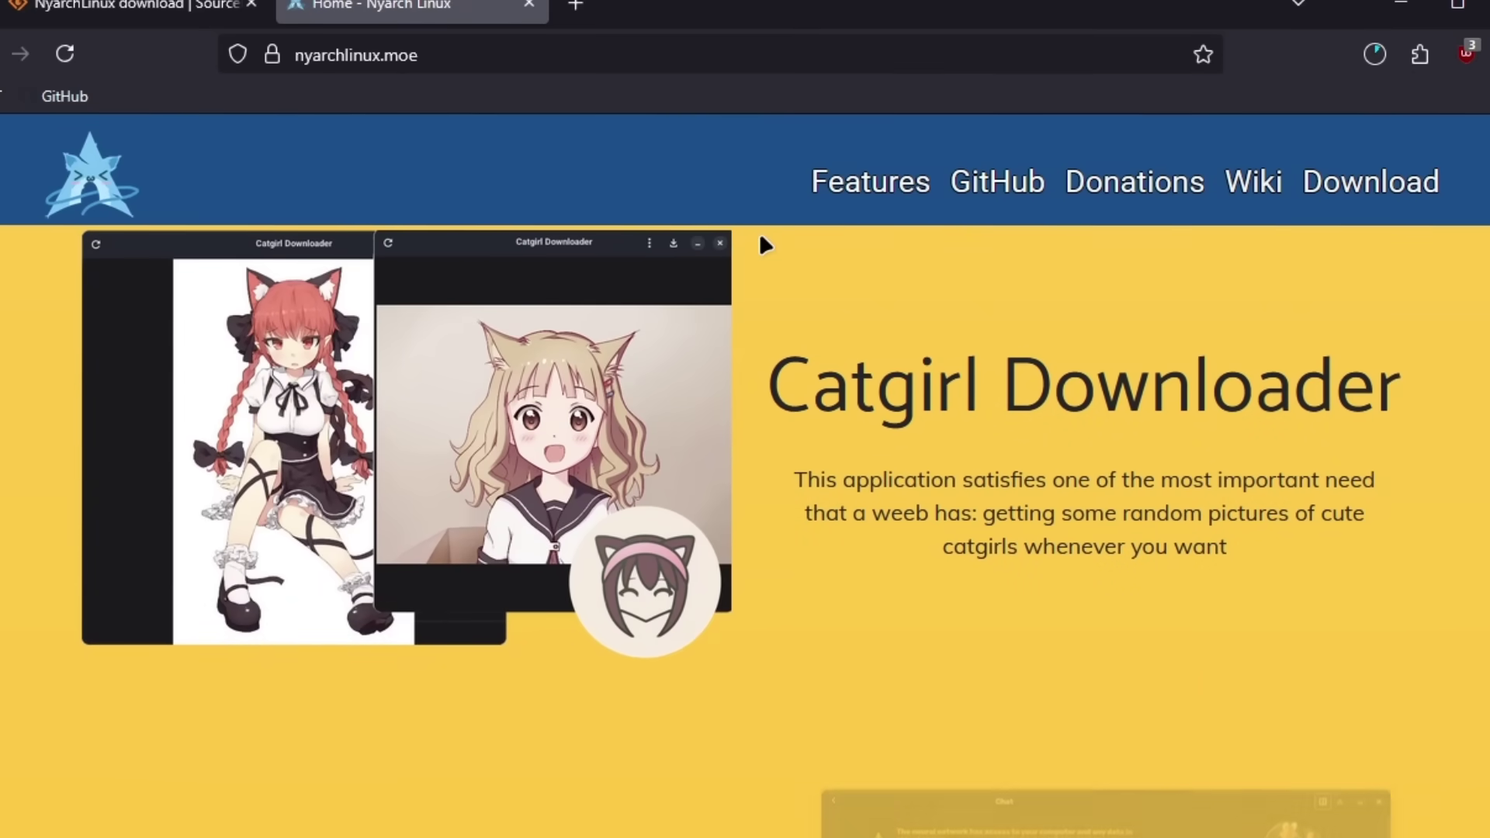
{"action": "scroll", "coordinate": [747, 255], "scroll_direction": "down", "scroll_amount": 2}
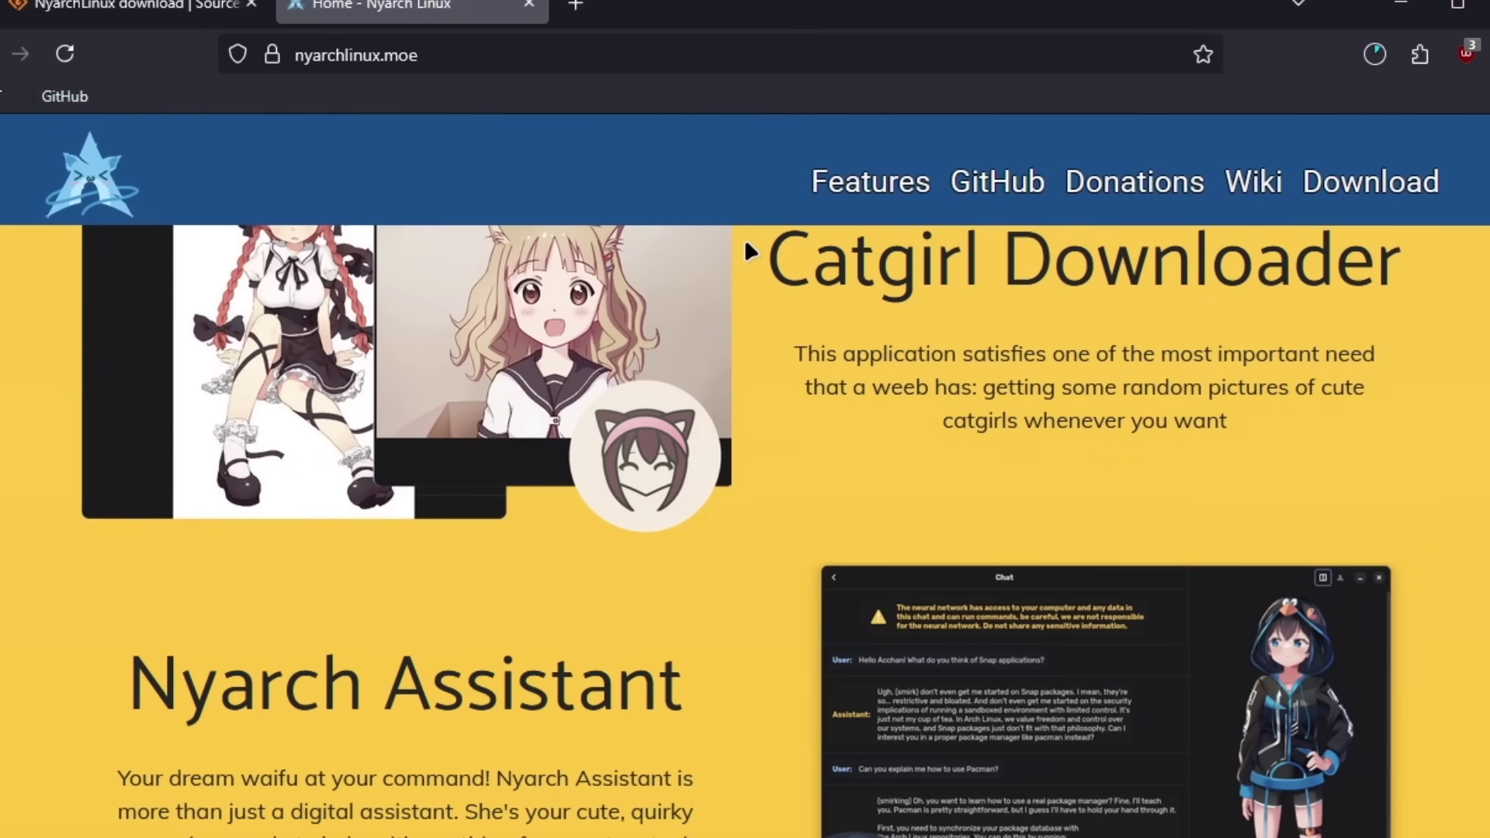
{"action": "scroll", "coordinate": [338, 364], "scroll_direction": "up", "scroll_amount": 10}
{"action": "scroll", "coordinate": [358, 329], "scroll_direction": "down", "scroll_amount": 2}
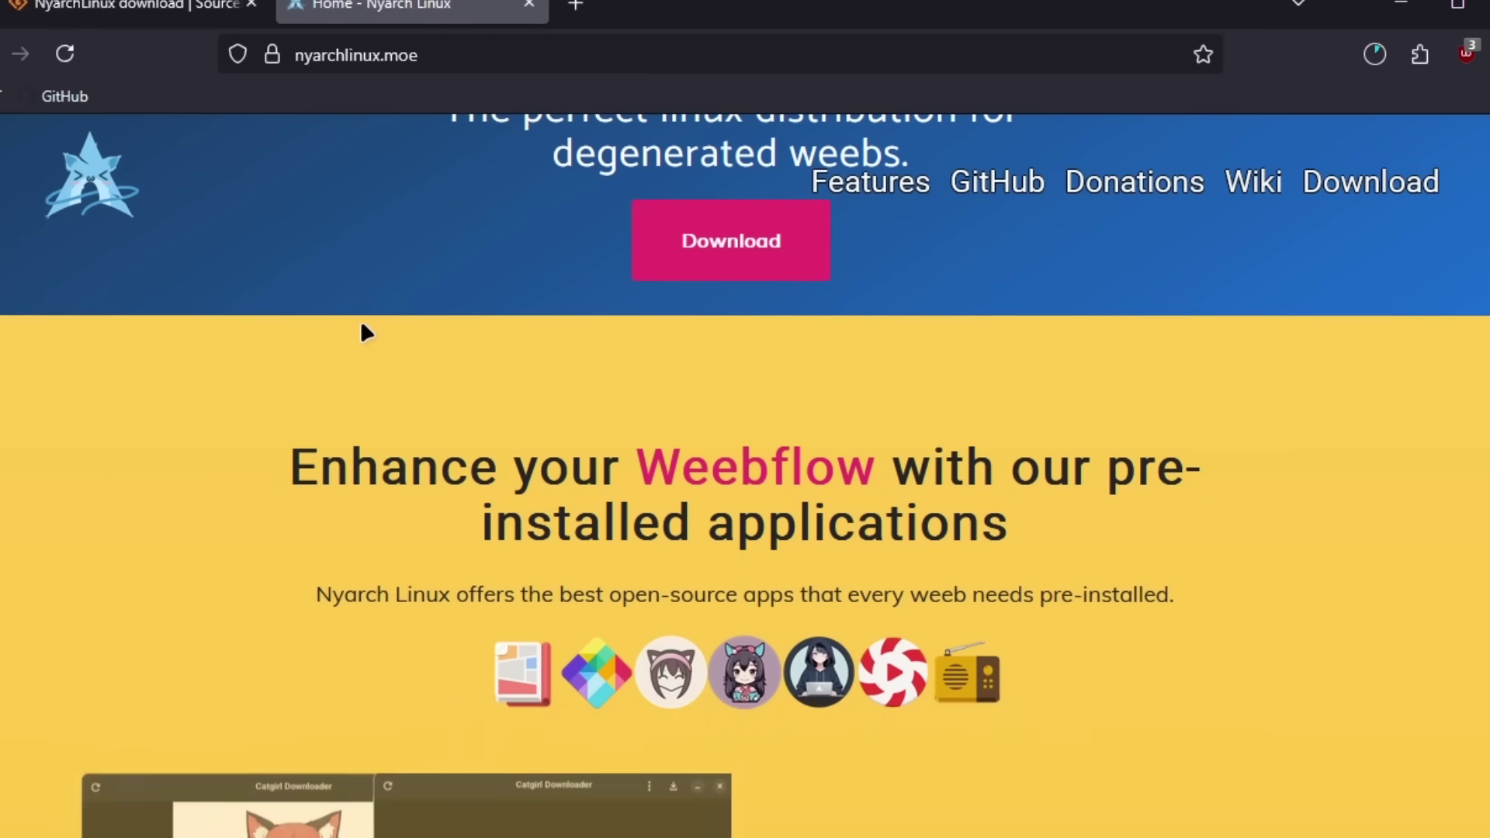
{"action": "scroll", "coordinate": [360, 332], "scroll_direction": "down", "scroll_amount": 9}
{"action": "left_click_drag", "start_coordinate": [792, 426], "coordinate": [1424, 318]}
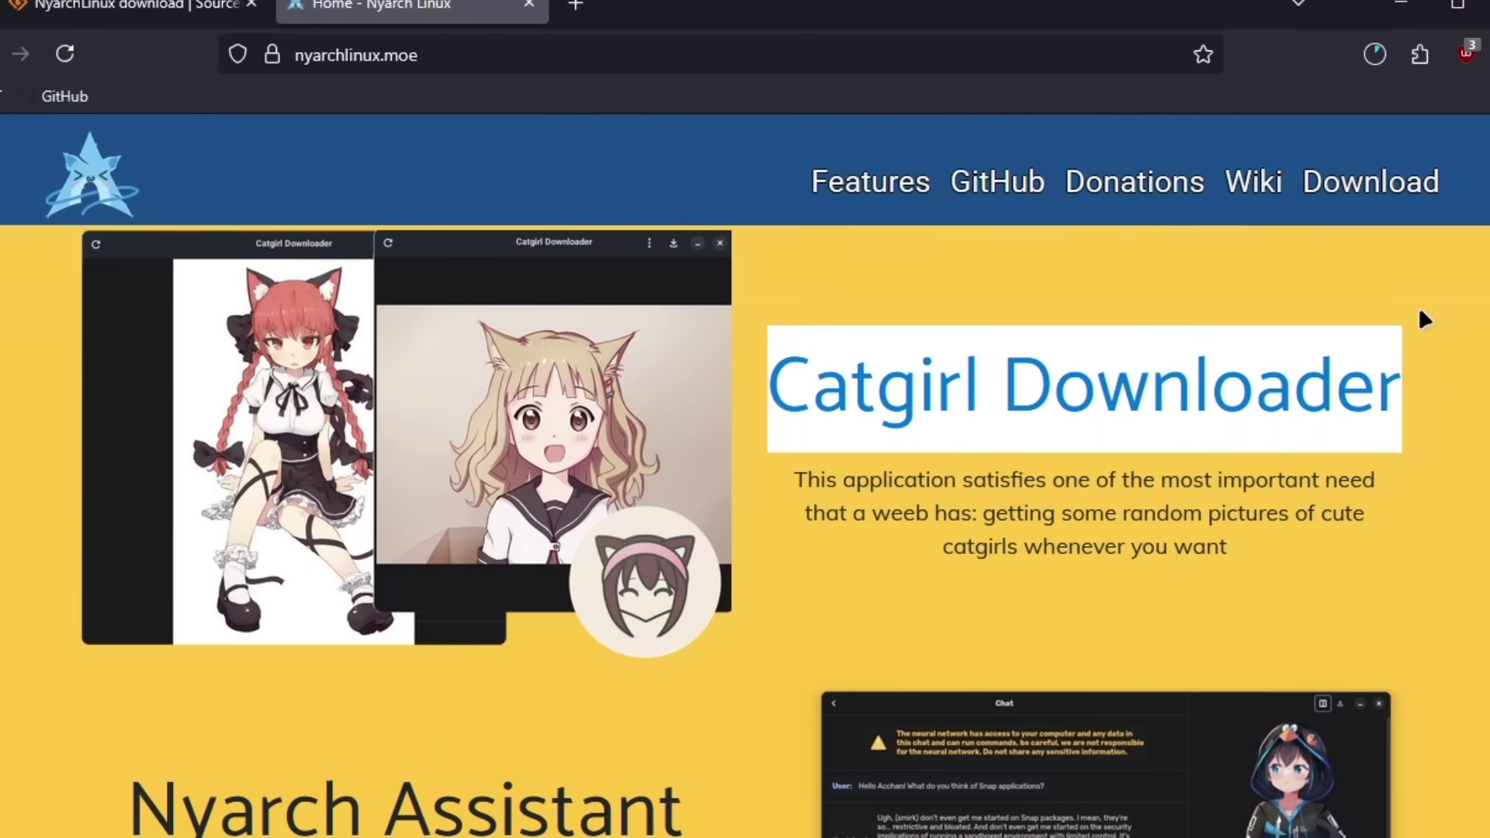
{"action": "left_click_drag", "start_coordinate": [764, 469], "coordinate": [1352, 469]}
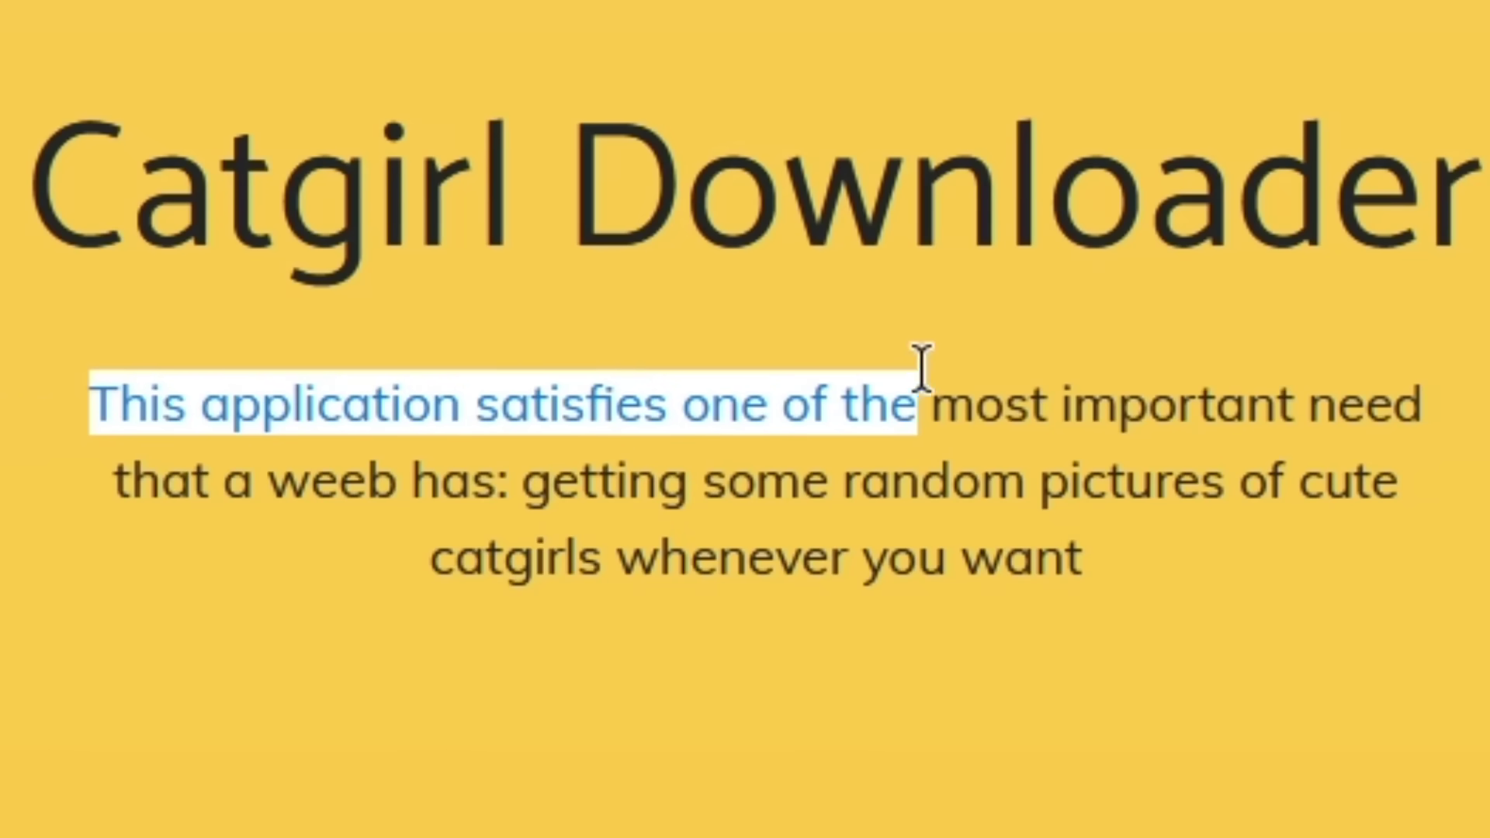
{"action": "left_click_drag", "start_coordinate": [1372, 379], "coordinate": [1081, 579]}
{"action": "left_click", "coordinate": [479, 625]}
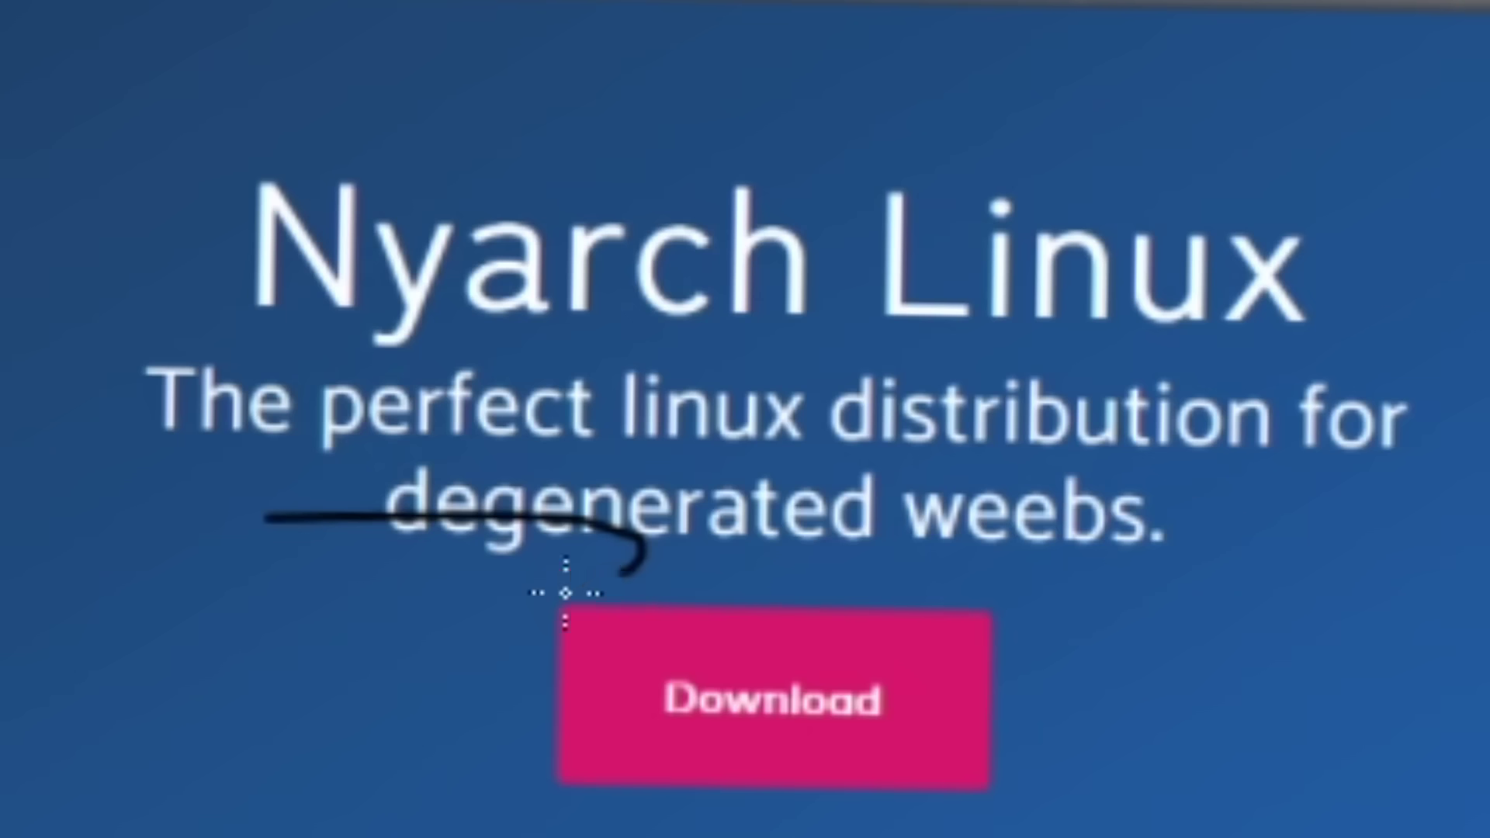
Read the Nyarch Assistant heading and description.
{"action": "mouse_move", "coordinate": [566, 593]}
{"action": "left_mouse_down"}
{"action": "mouse_move", "coordinate": [1319, 412]}
{"action": "mouse_move", "coordinate": [435, 568]}
{"action": "mouse_move", "coordinate": [1314, 276]}
{"action": "left_mouse_up"}
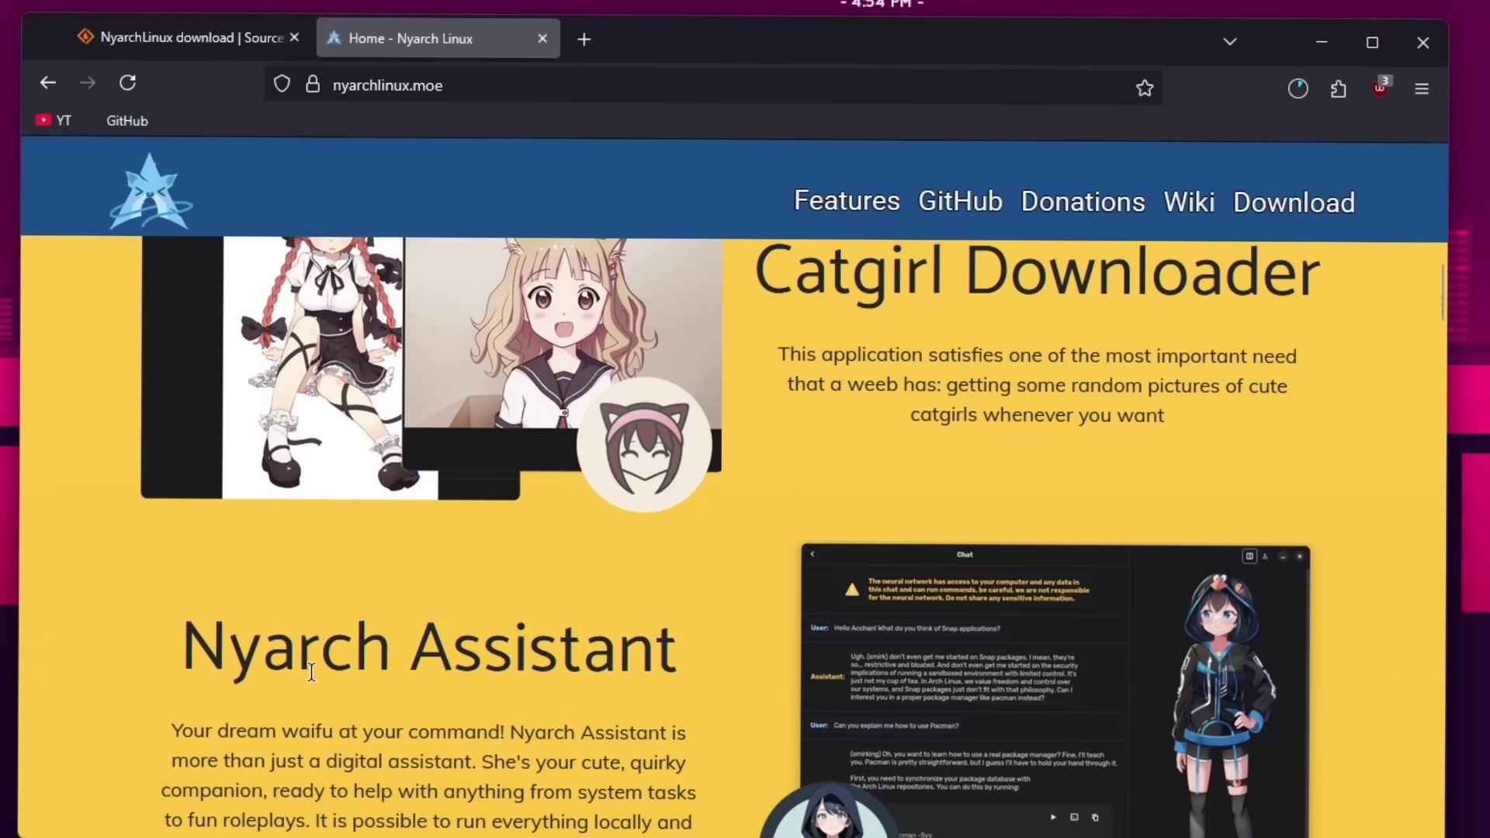
{"action": "left_click_drag", "start_coordinate": [182, 644], "coordinate": [698, 637]}
{"action": "mouse_move", "coordinate": [688, 732]}
{"action": "left_mouse_down"}
{"action": "mouse_move", "coordinate": [379, 727]}
{"action": "mouse_move", "coordinate": [675, 722]}
{"action": "left_mouse_up"}
{"action": "left_click_drag", "start_coordinate": [132, 477], "coordinate": [939, 698]}
{"action": "left_click", "coordinate": [939, 698]}
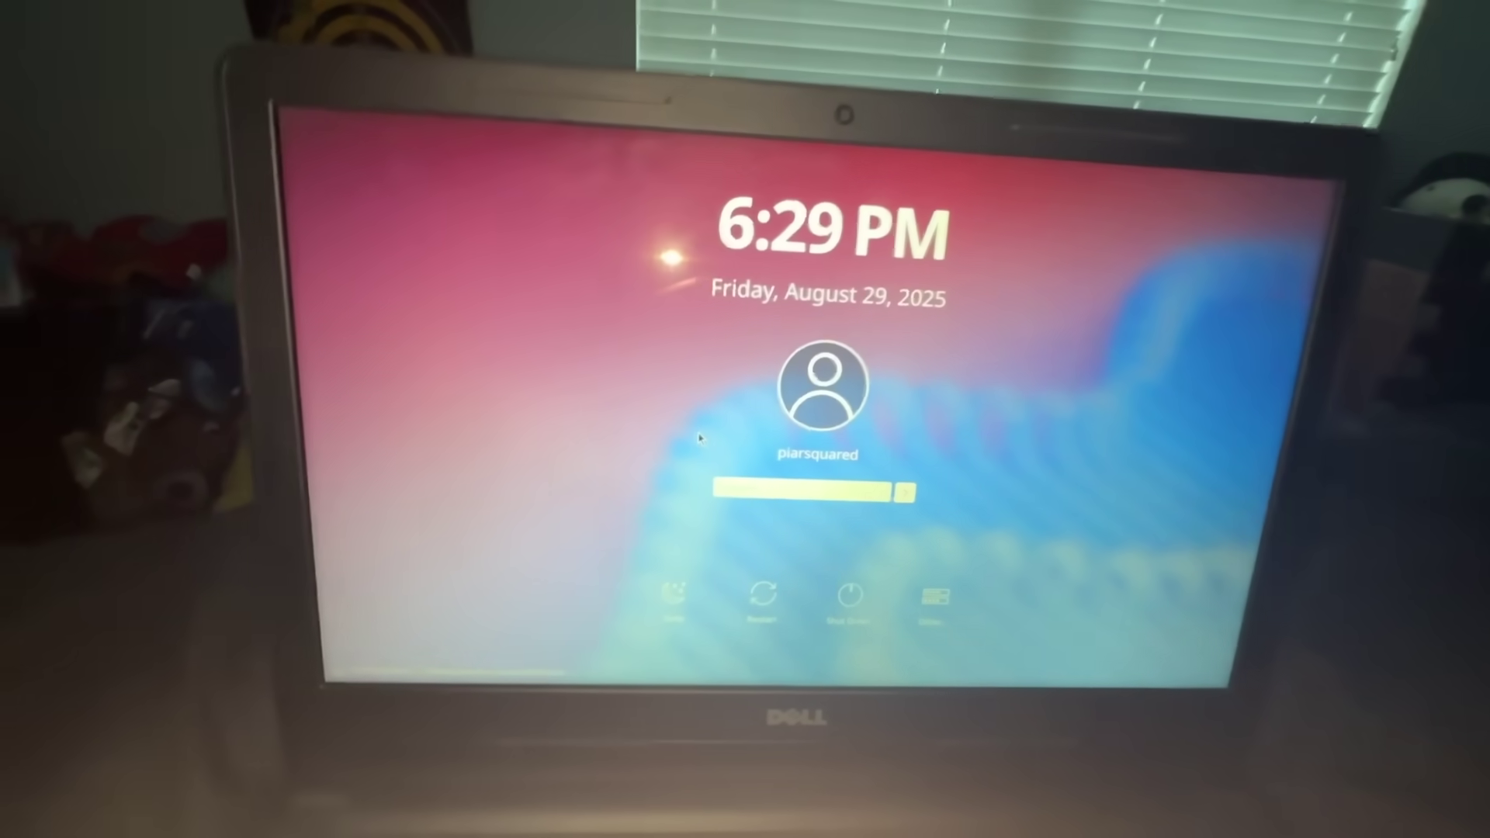
Submit the account password at the Nyarch login screen.
{"action": "key", "text": "Return"}
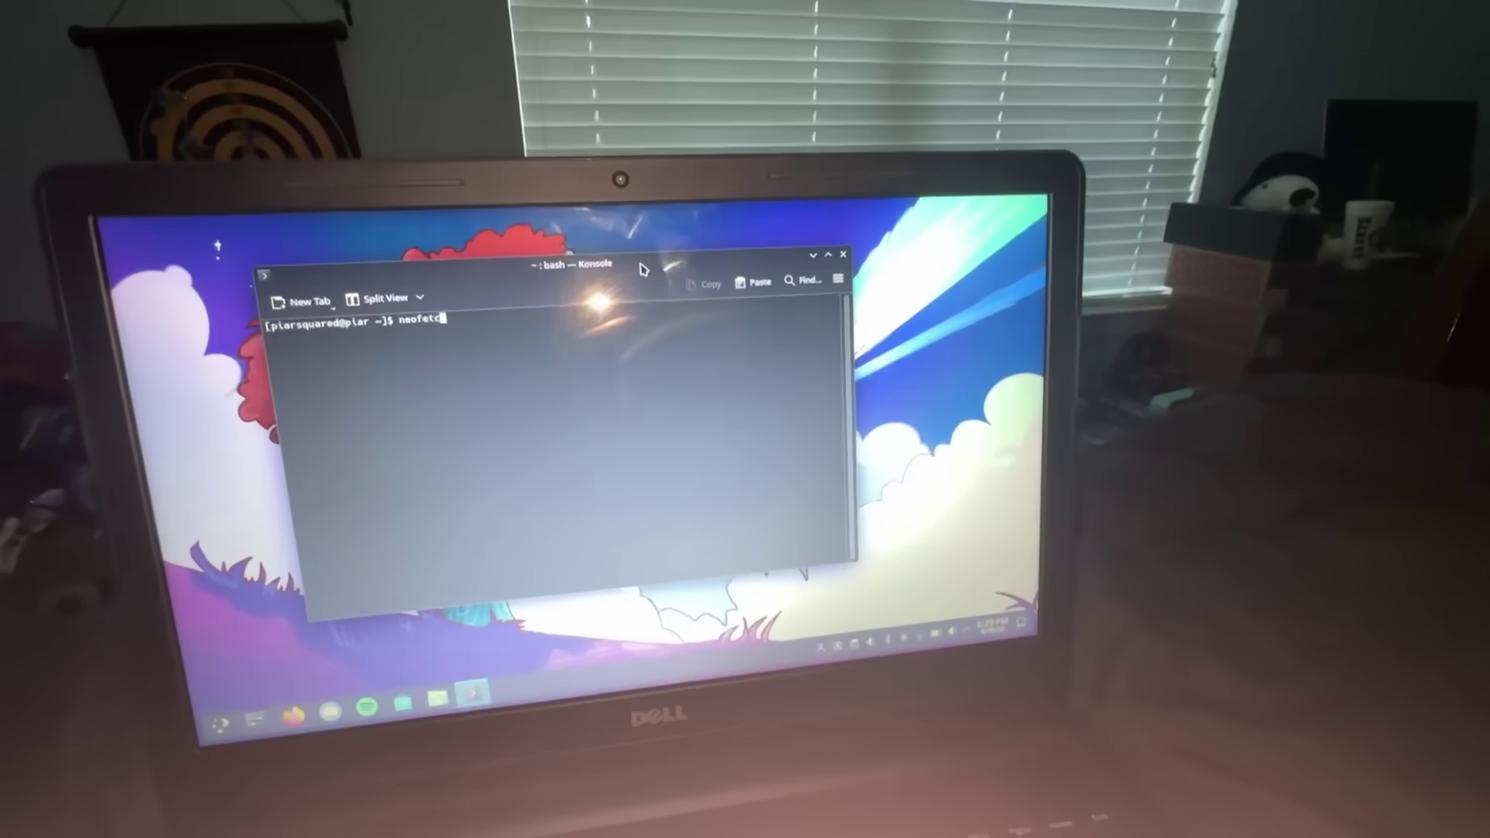
Run neofetch, then fastfetch after neofetch is reported missing.
{"action": "key", "text": "Return"}
{"action": "type", "text": "fastfetc"}
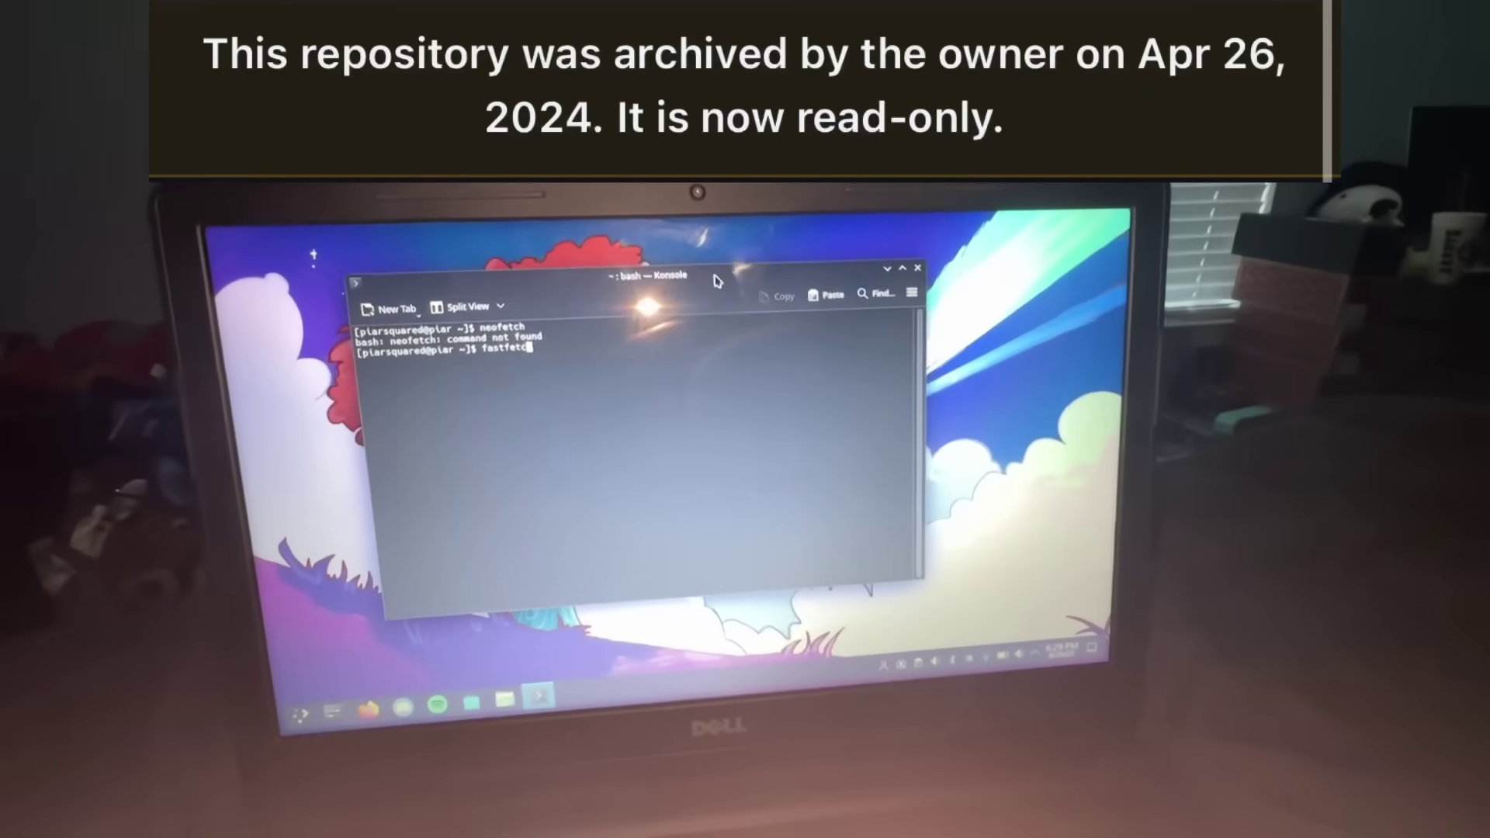
{"action": "key", "text": "Return"}
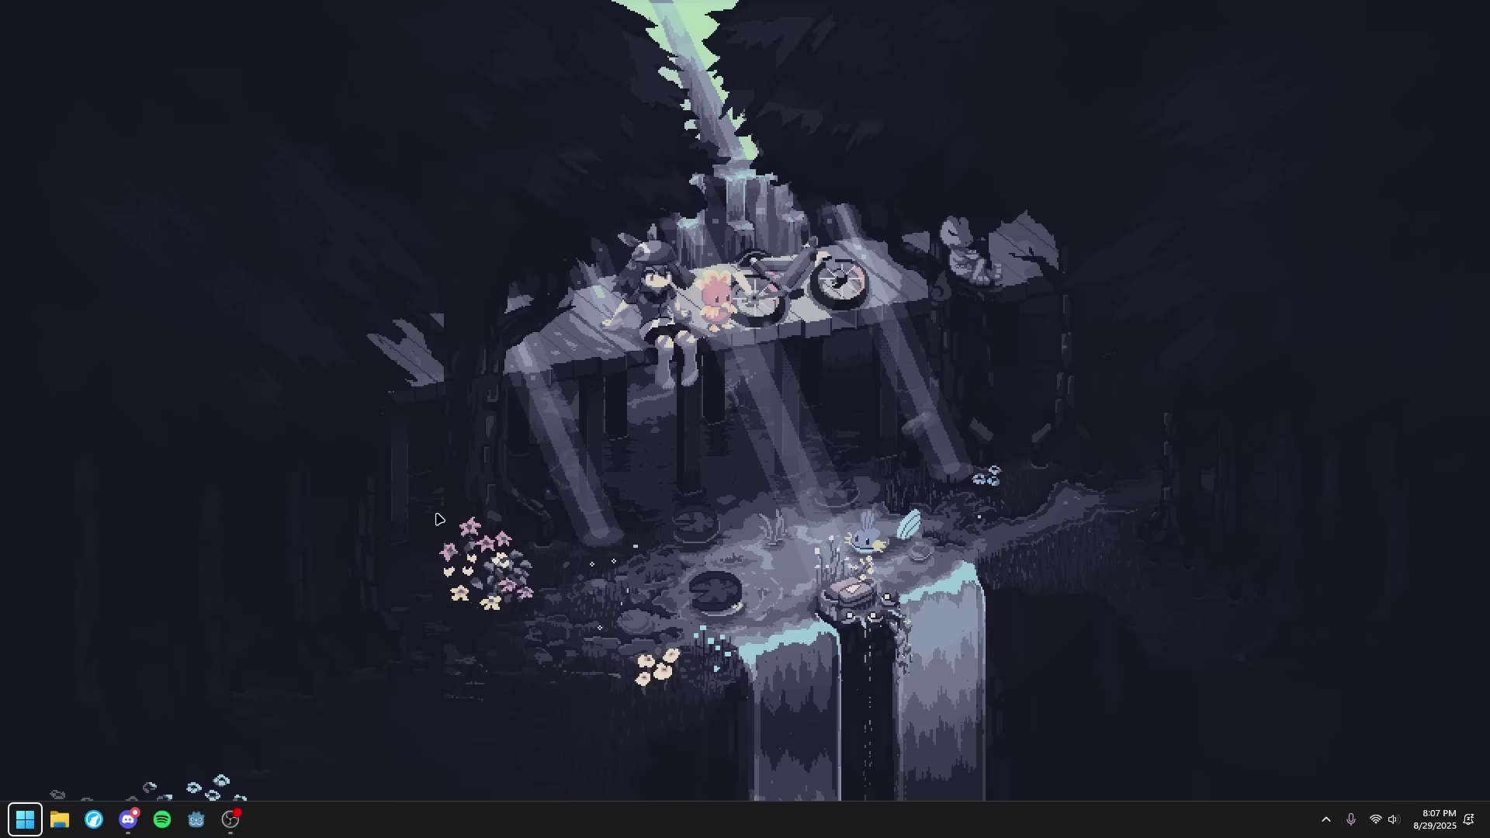
Launch rufus-4.9 from the Downloads > Tools n such folder.
{"action": "left_click", "coordinate": [51, 819]}
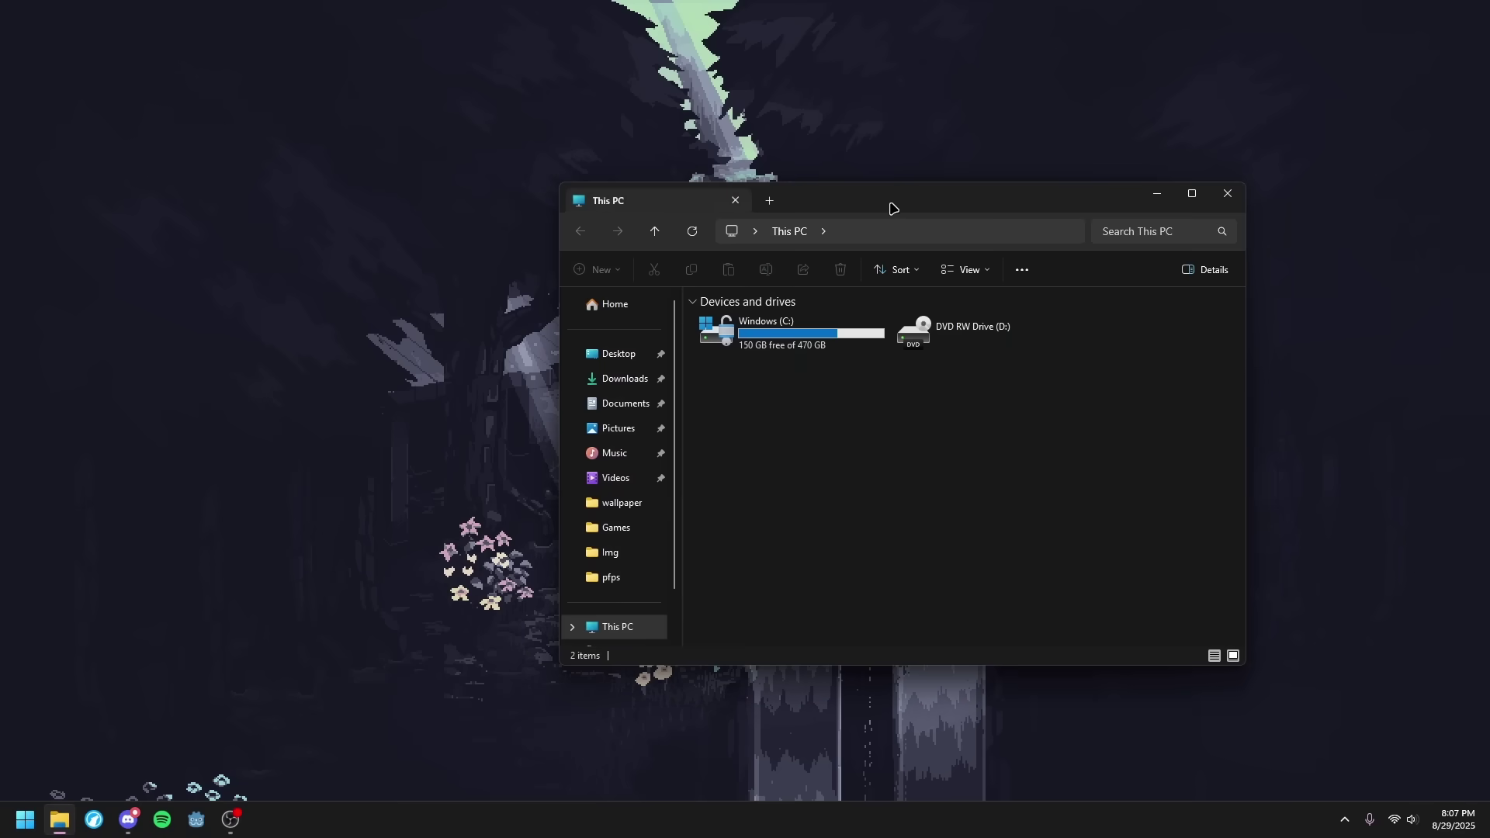
{"action": "left_click_drag", "start_coordinate": [894, 205], "coordinate": [683, 155]}
{"action": "left_click", "coordinate": [404, 328]}
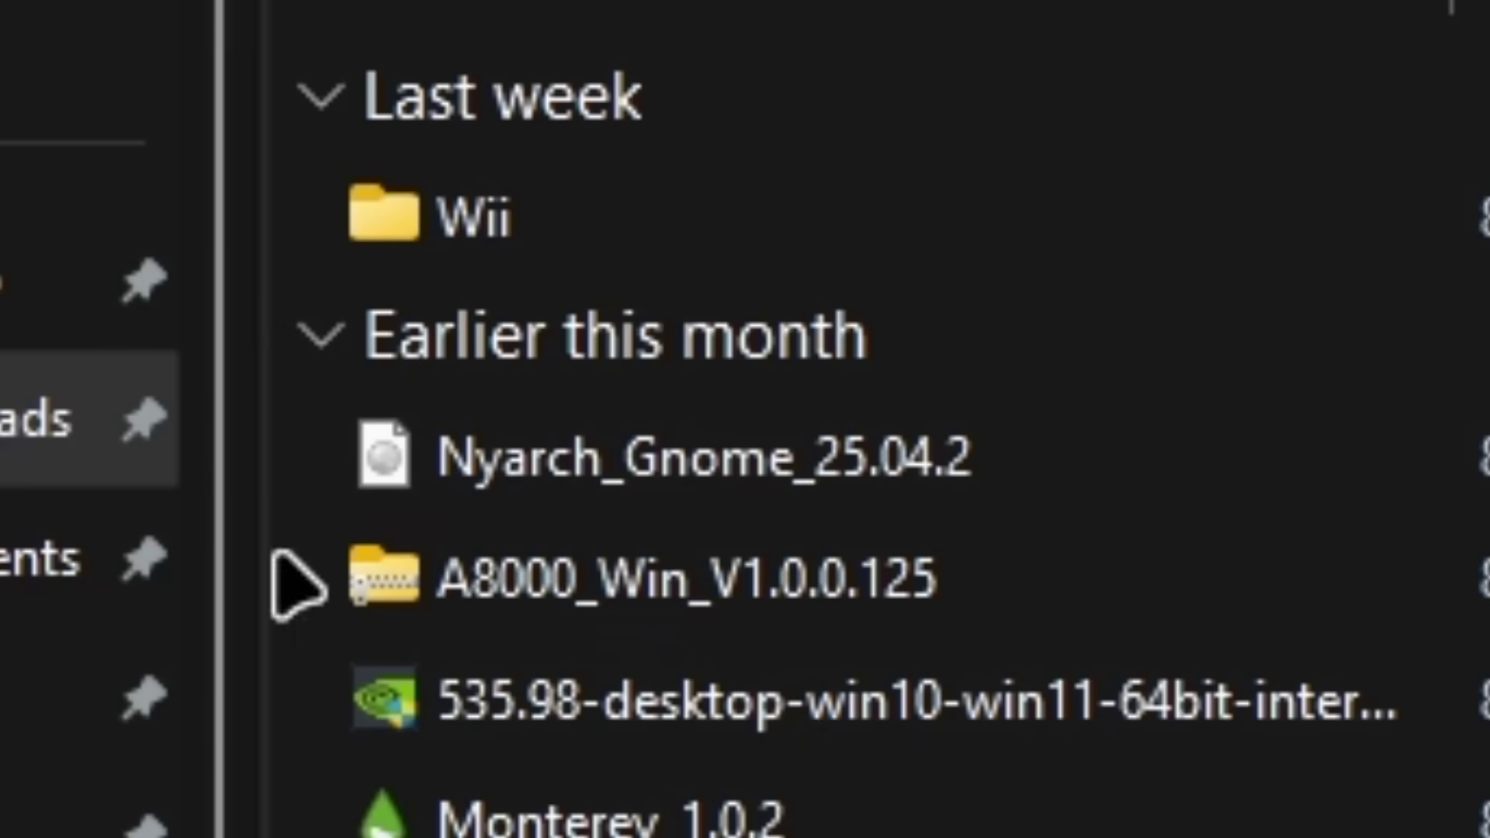
{"action": "left_click", "coordinate": [372, 185]}
{"action": "left_click", "coordinate": [372, 184]}
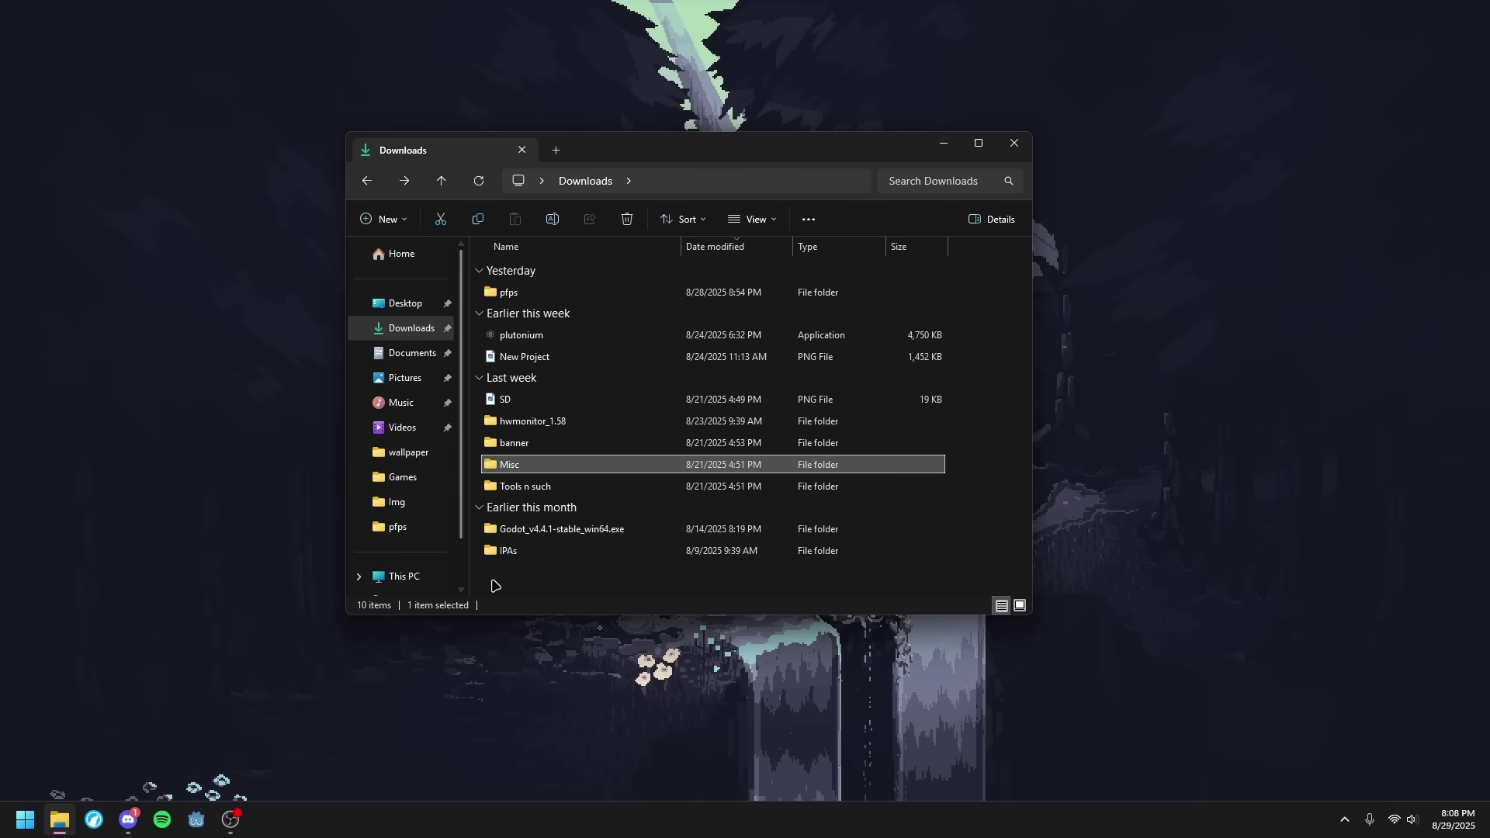
{"action": "double_click", "coordinate": [501, 486]}
{"action": "double_click", "coordinate": [496, 574]}
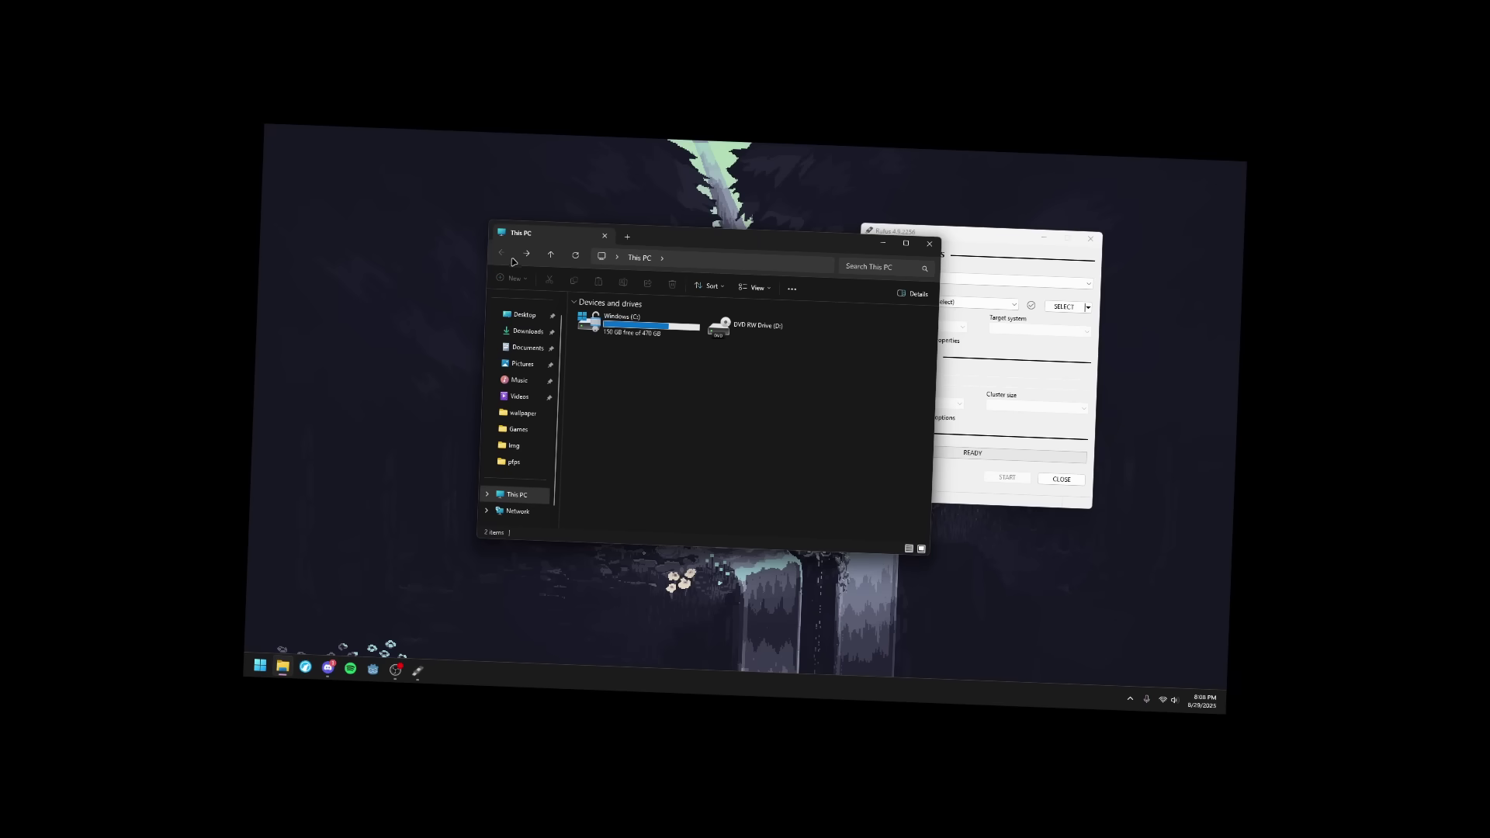
Go back up to the folder holding the Nyarch ISO and reposition the Rufus window.
{"action": "left_click", "coordinate": [526, 254]}
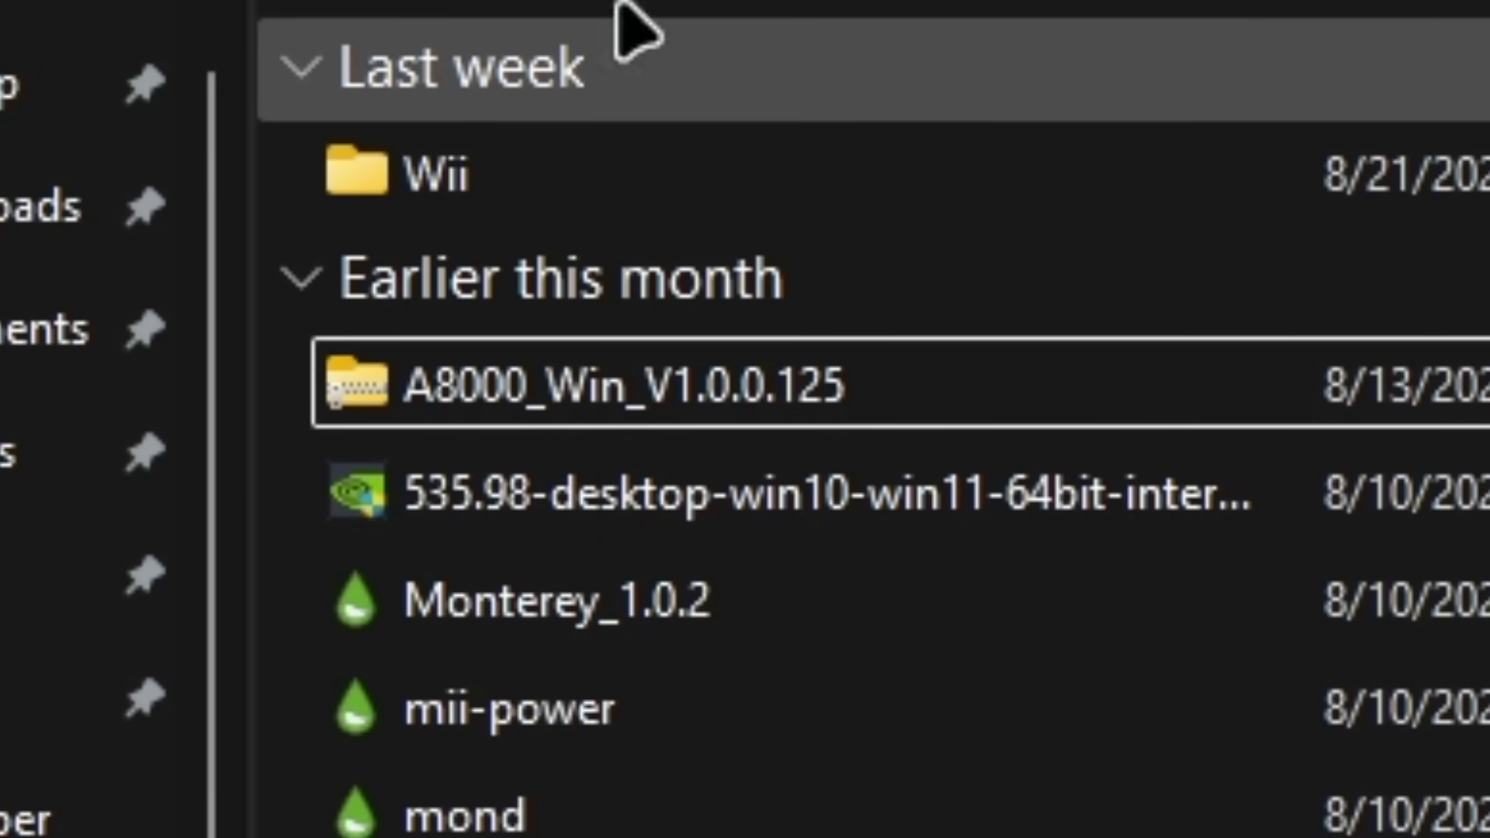
{"action": "key", "text": "alt+Up"}
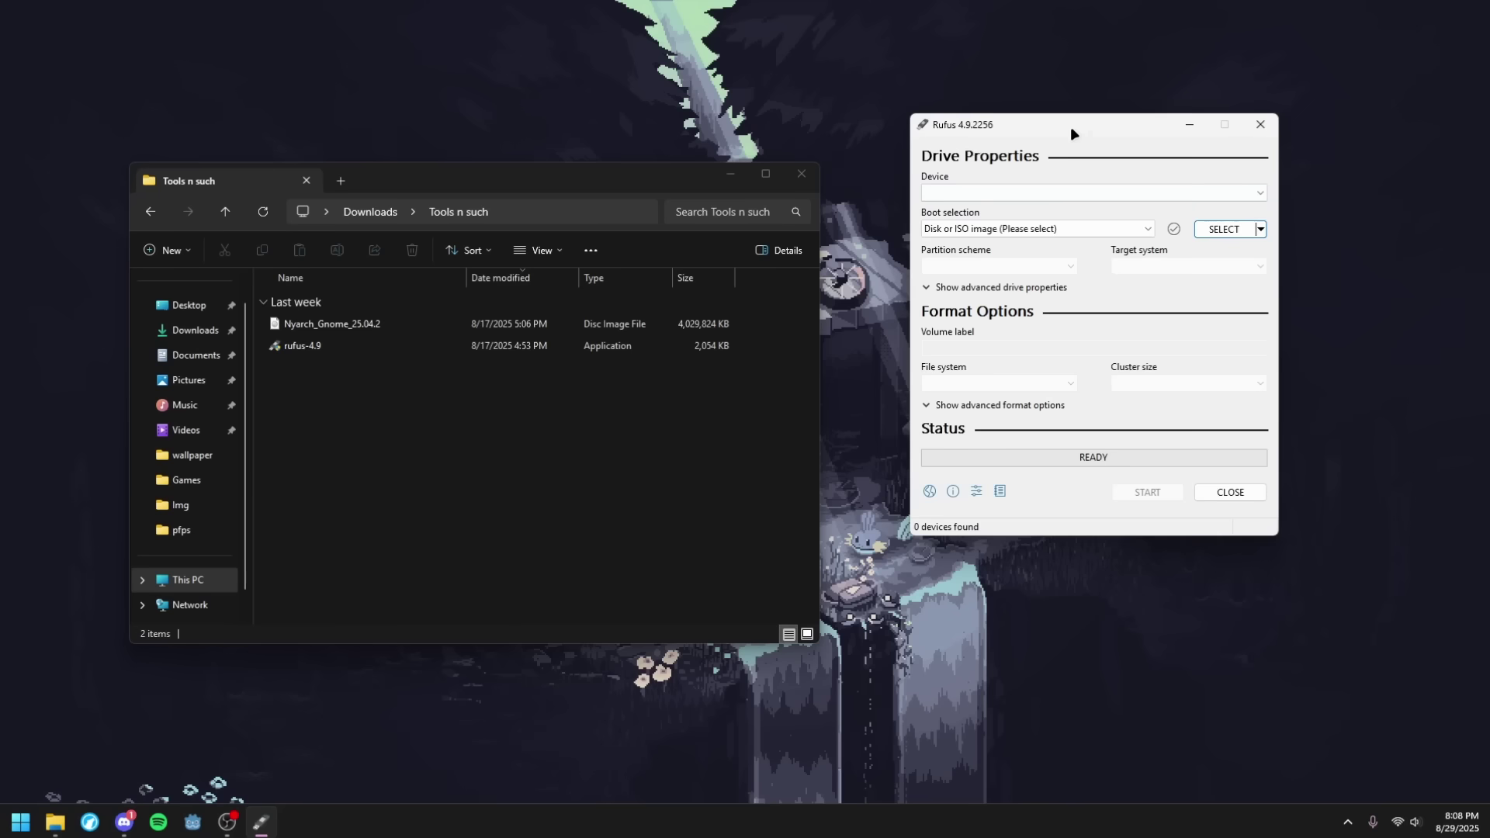
{"action": "left_click_drag", "start_coordinate": [1071, 130], "coordinate": [1033, 134]}
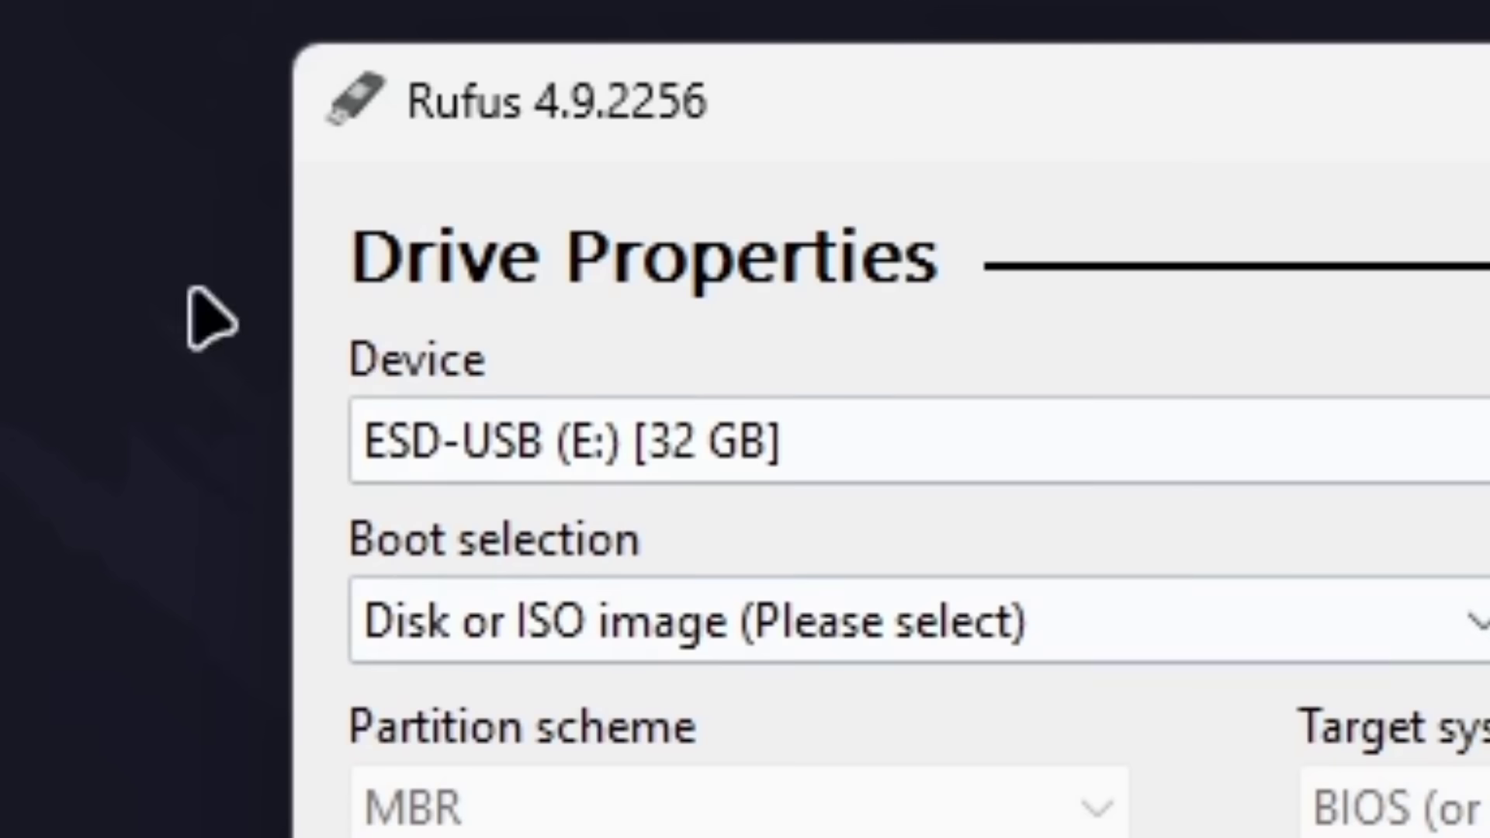
Write Nyarch_Gnome_25.04.2.iso to ESD-USB (E:) in ISOHybrid mode, accepting data erasure.
{"action": "left_click", "coordinate": [460, 239]}
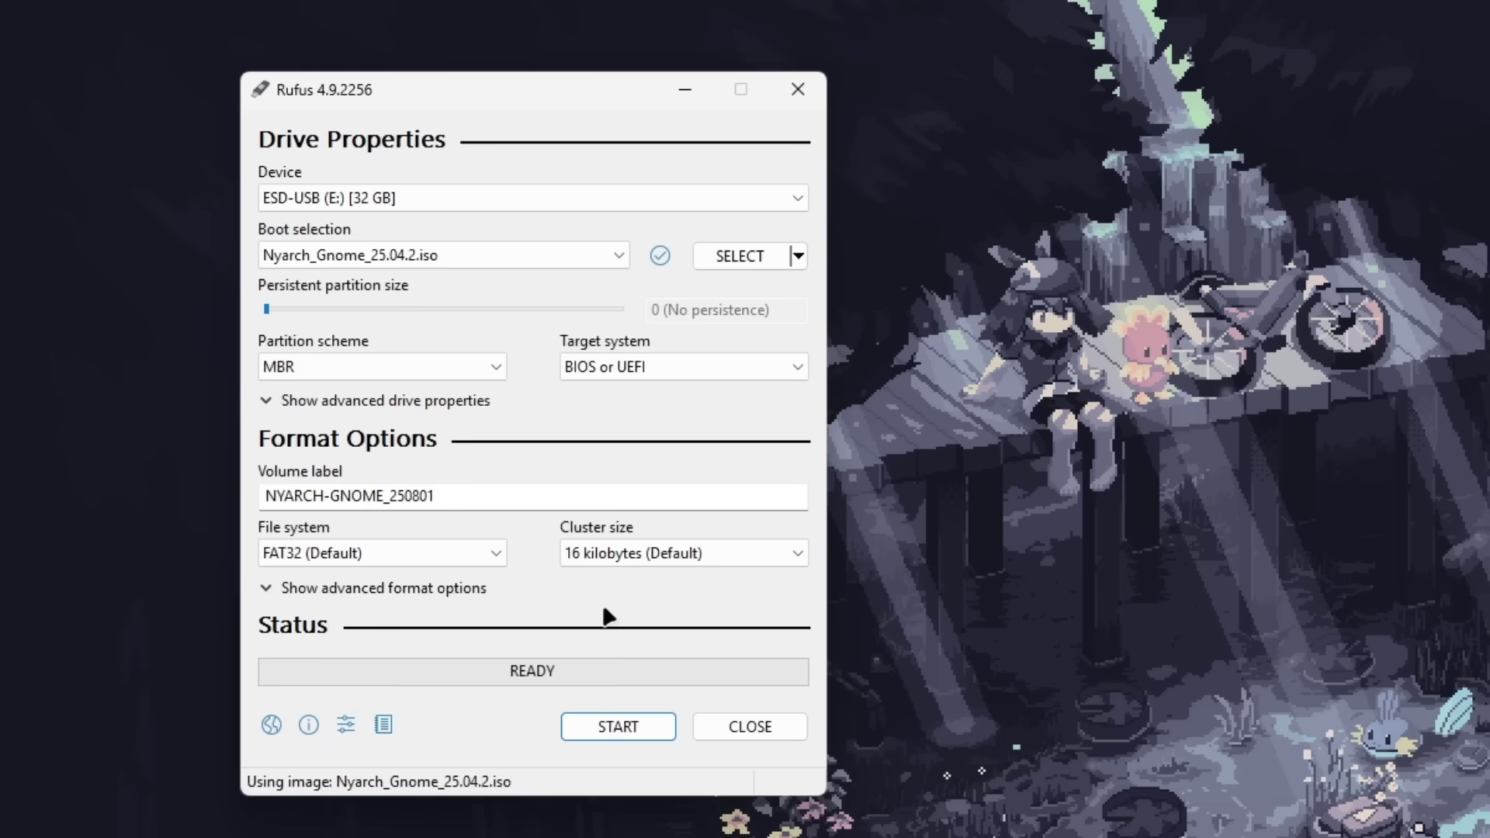
{"action": "left_click", "coordinate": [593, 728]}
{"action": "key", "text": "Return"}
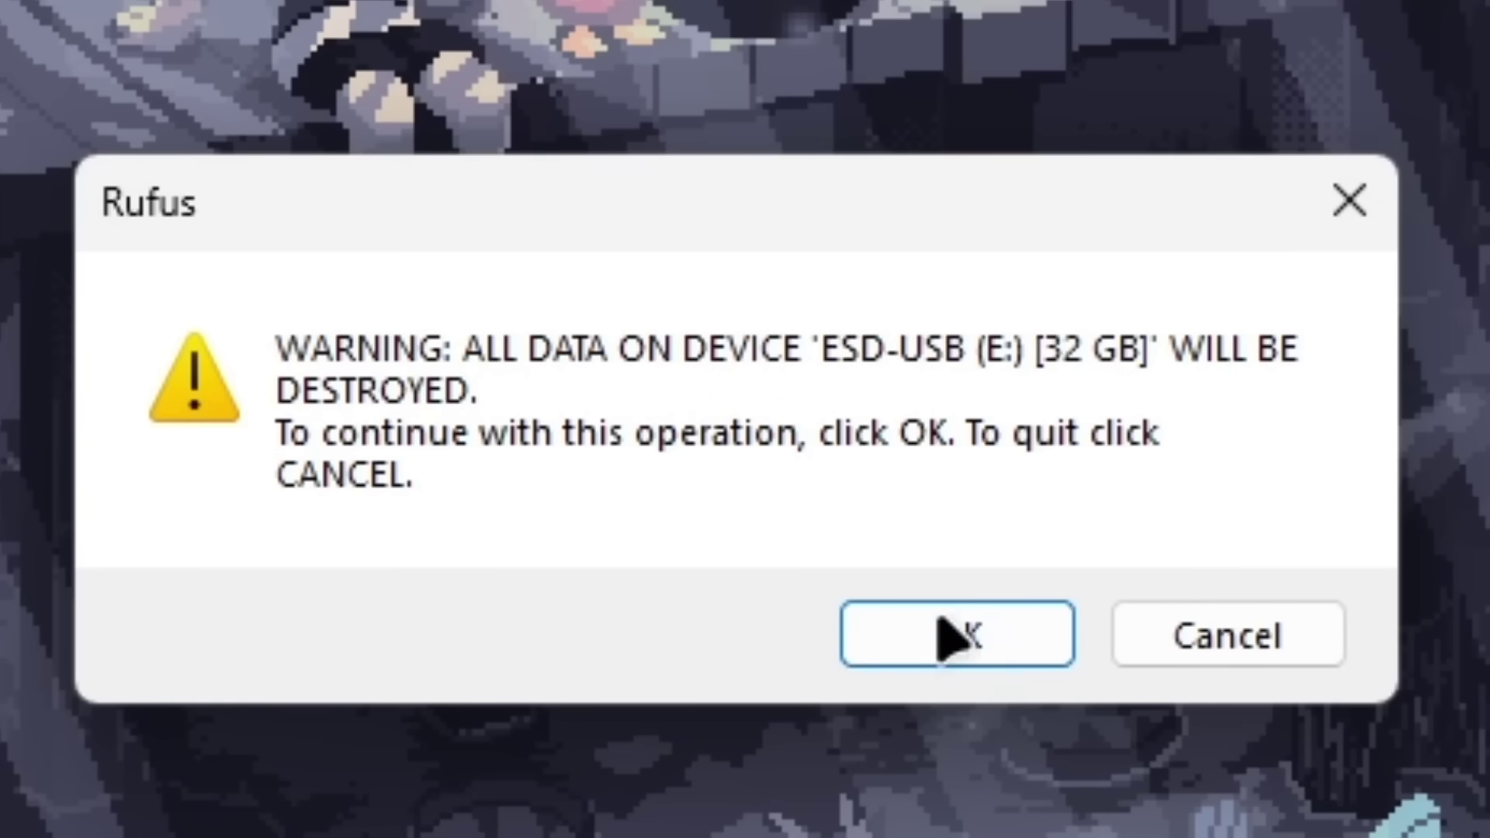
{"action": "left_click", "coordinate": [613, 543]}
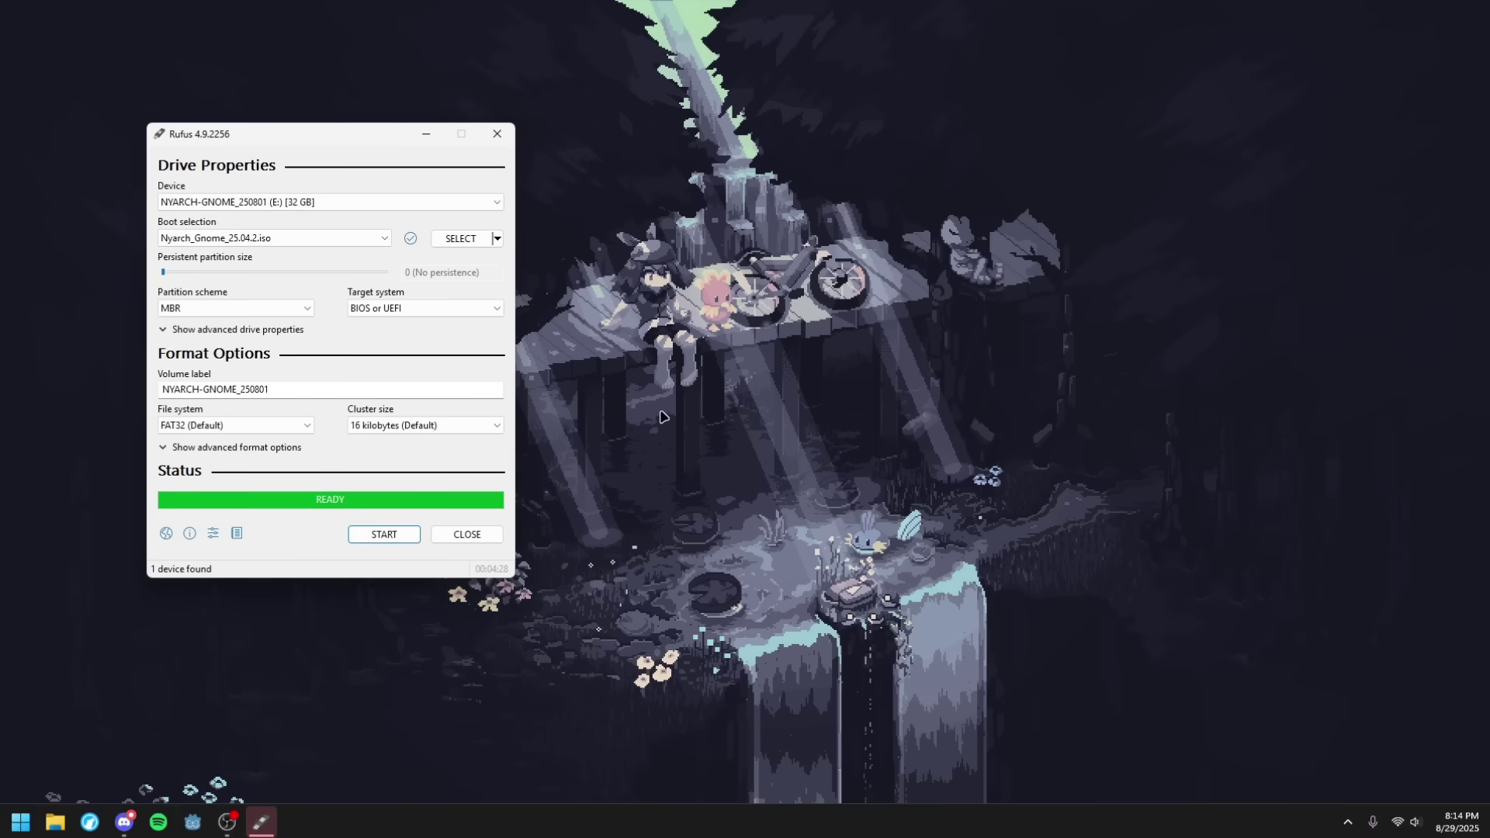
Close Rufus, browse the NYARCH-GNOM (E:) drive, then close File Explorer.
{"action": "left_click_drag", "start_coordinate": [210, 136], "coordinate": [327, 114]}
{"action": "key", "text": "alt+F4"}
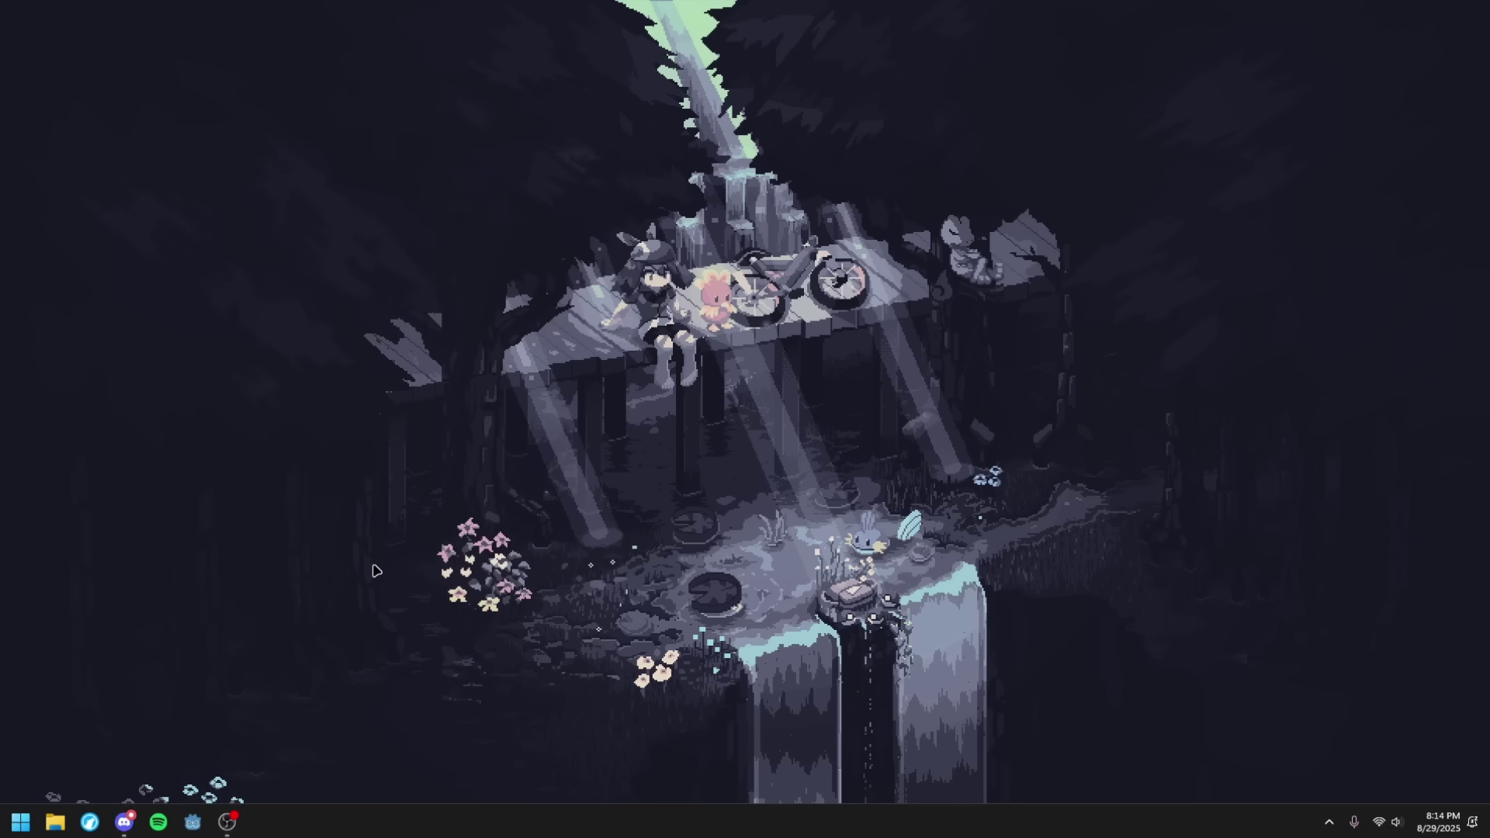
{"action": "left_click", "coordinate": [55, 823]}
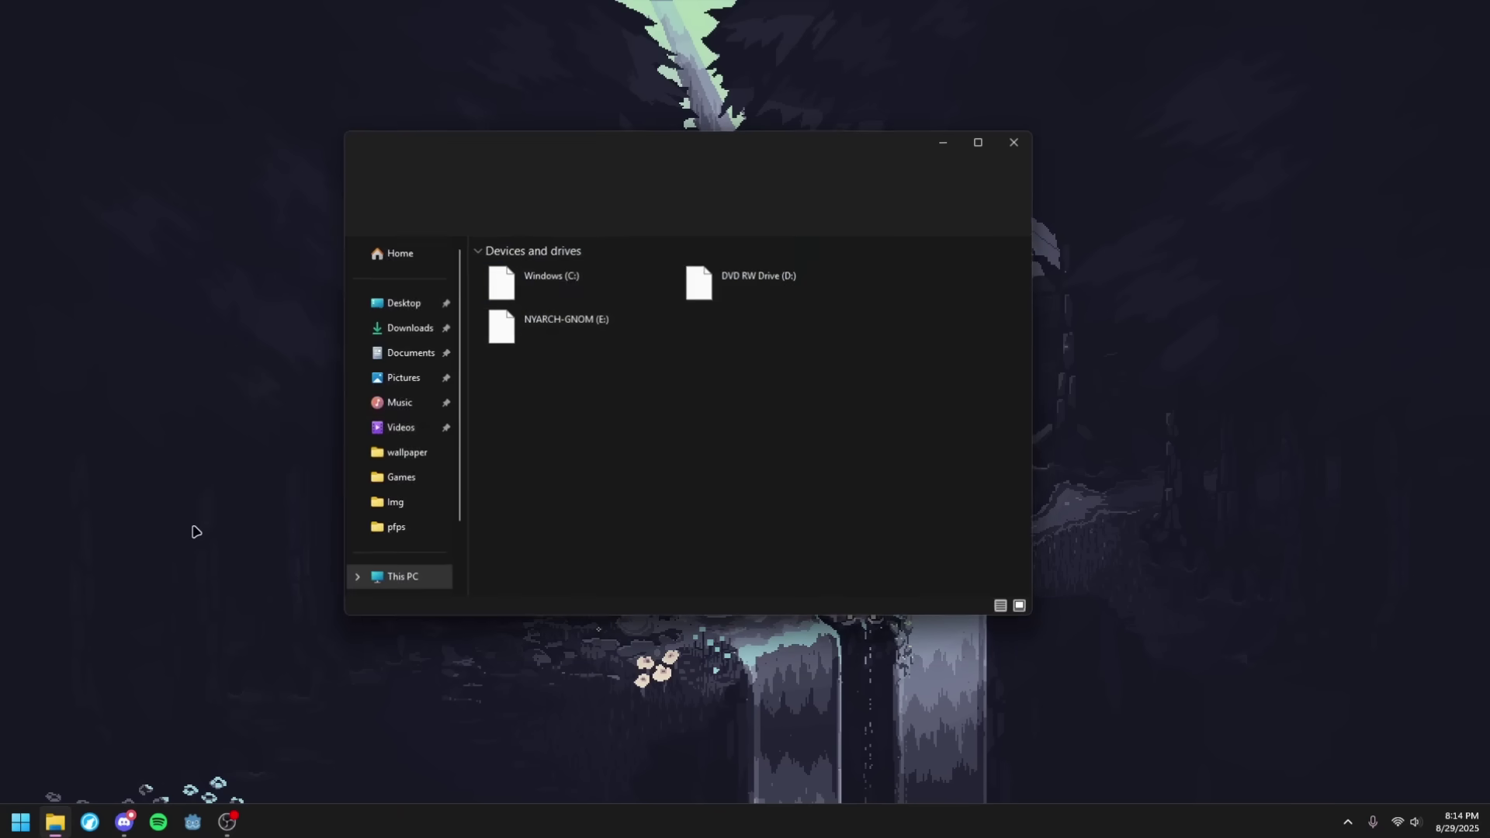
{"action": "double_click", "coordinate": [543, 330]}
{"action": "left_click", "coordinate": [521, 148]}
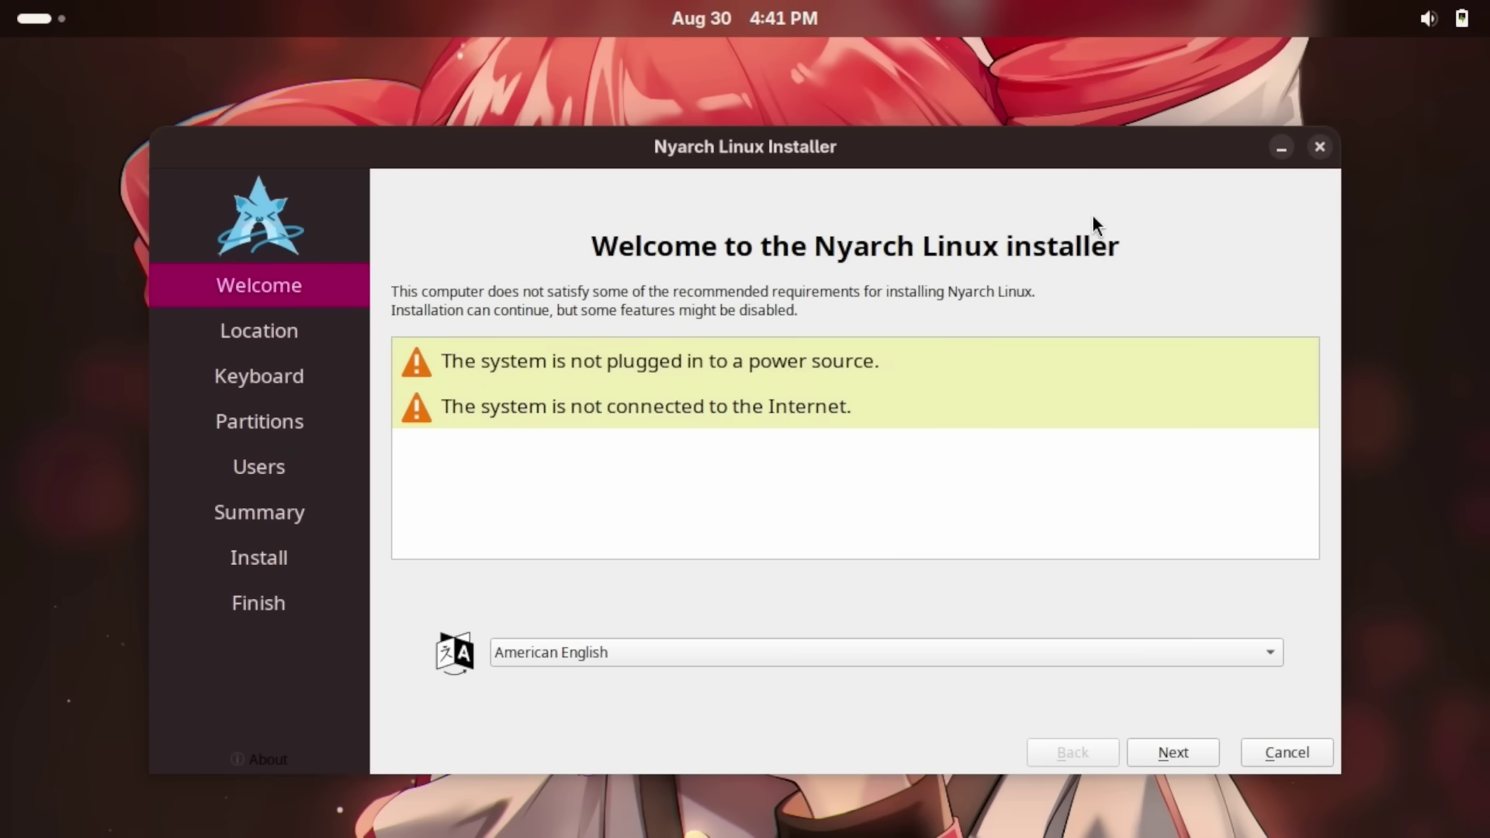
Enter the user's name and login, rename the computer to 'circluvr', and start installing.
{"action": "key", "text": "Return"}
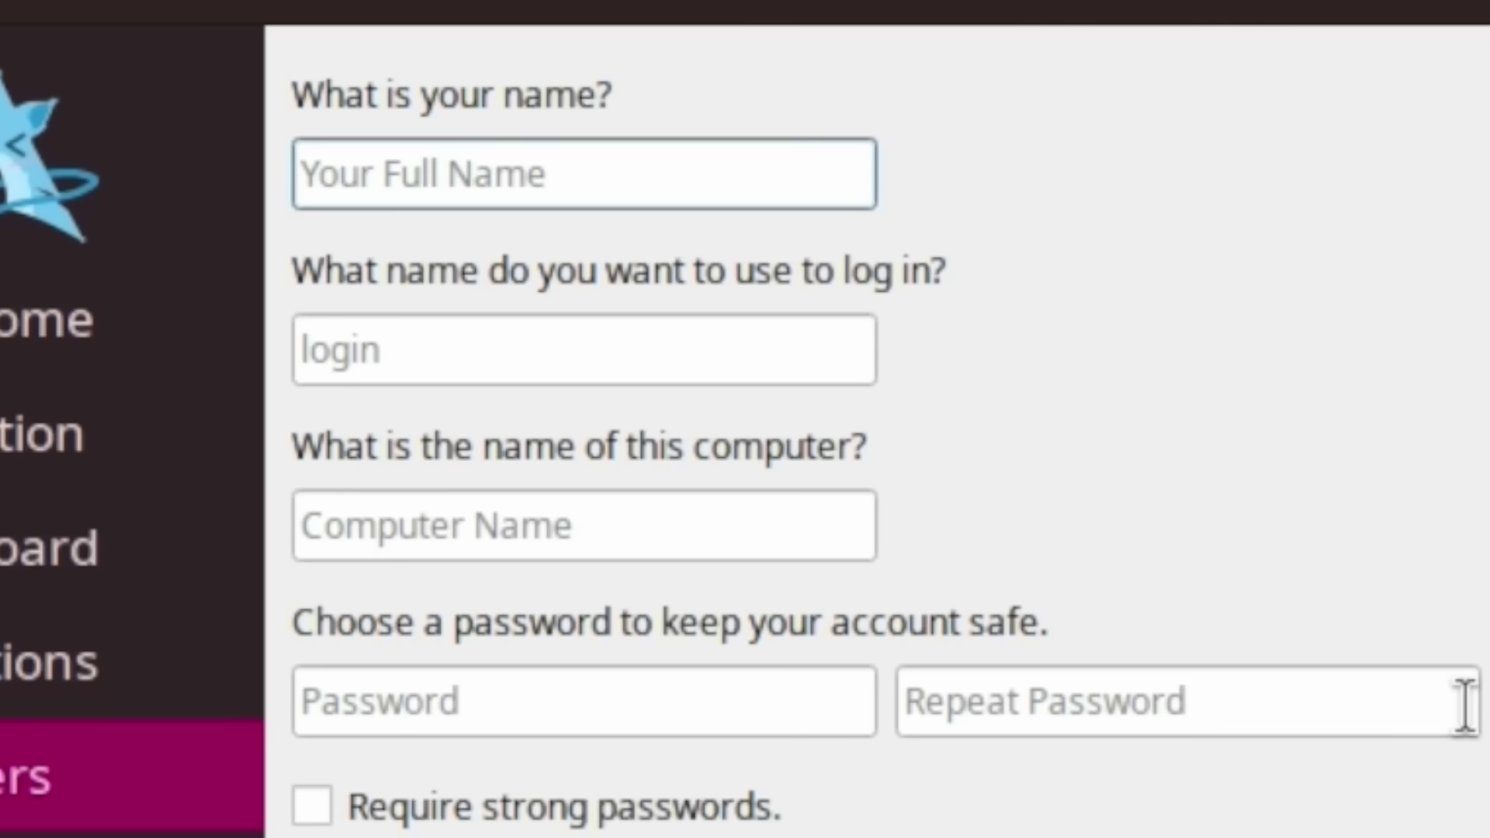
{"action": "type", "text": "piarsquar"}
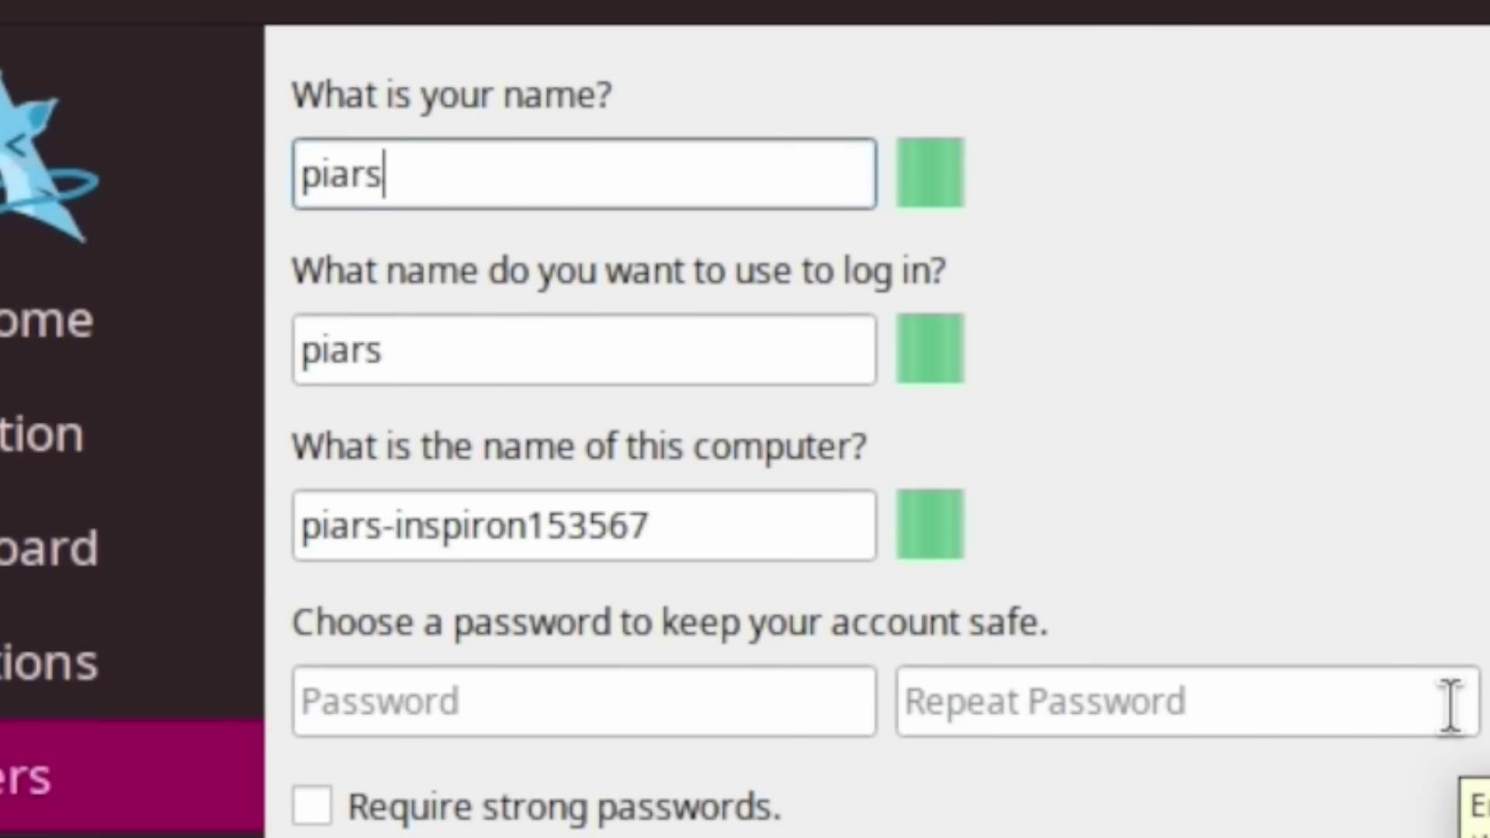
{"action": "type", "text": "ed"}
{"action": "triple_click", "coordinate": [574, 525]}
{"action": "left_click", "coordinate": [574, 525]}
{"action": "triple_click", "coordinate": [574, 526]}
{"action": "type", "text": "pi"}
{"action": "key", "text": "BackSpace"}
{"action": "key", "text": "BackSpace"}
{"action": "type", "text": "circl"}
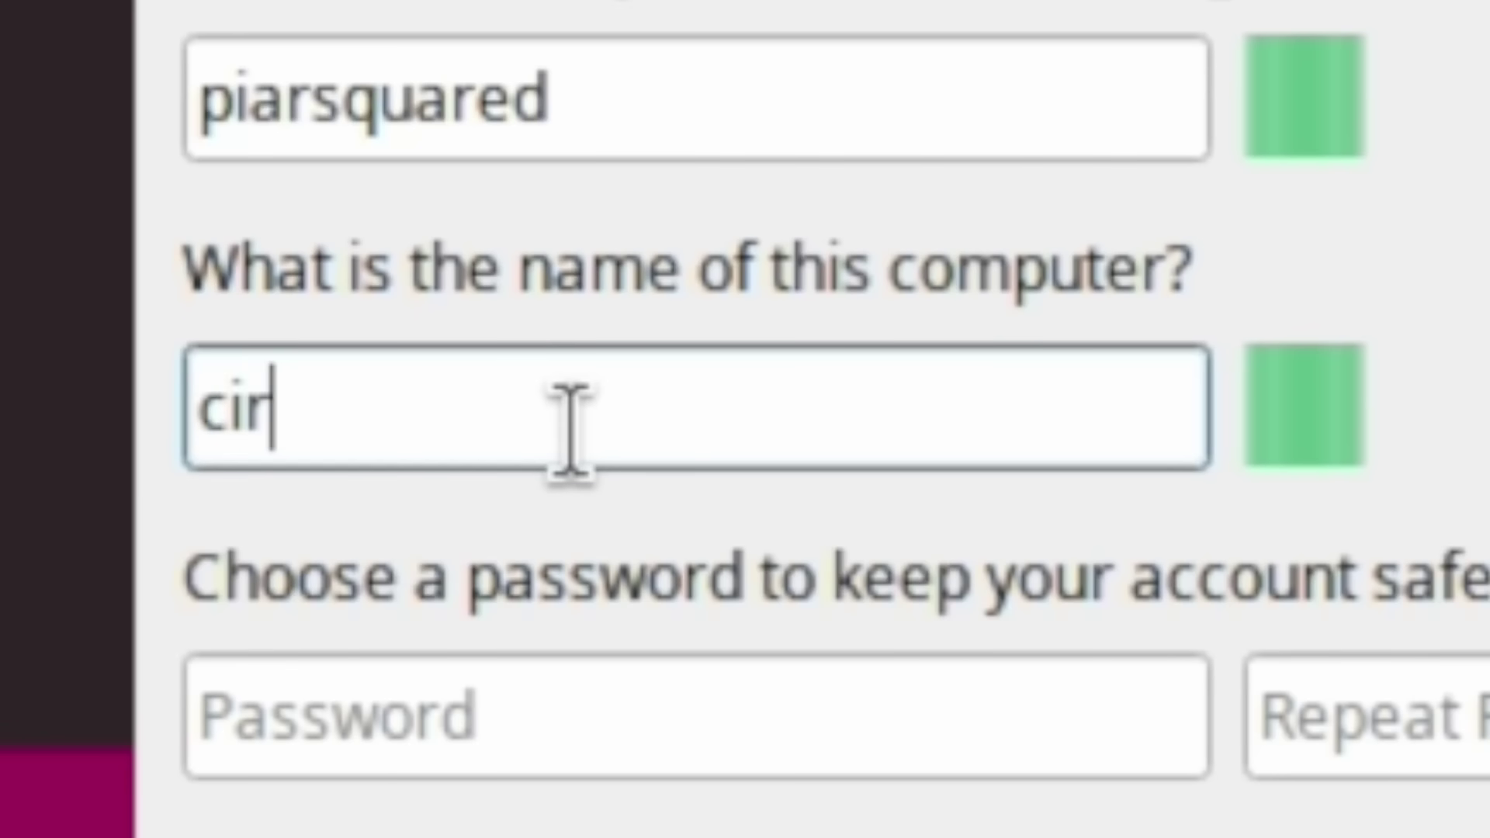
{"action": "type", "text": "uvr"}
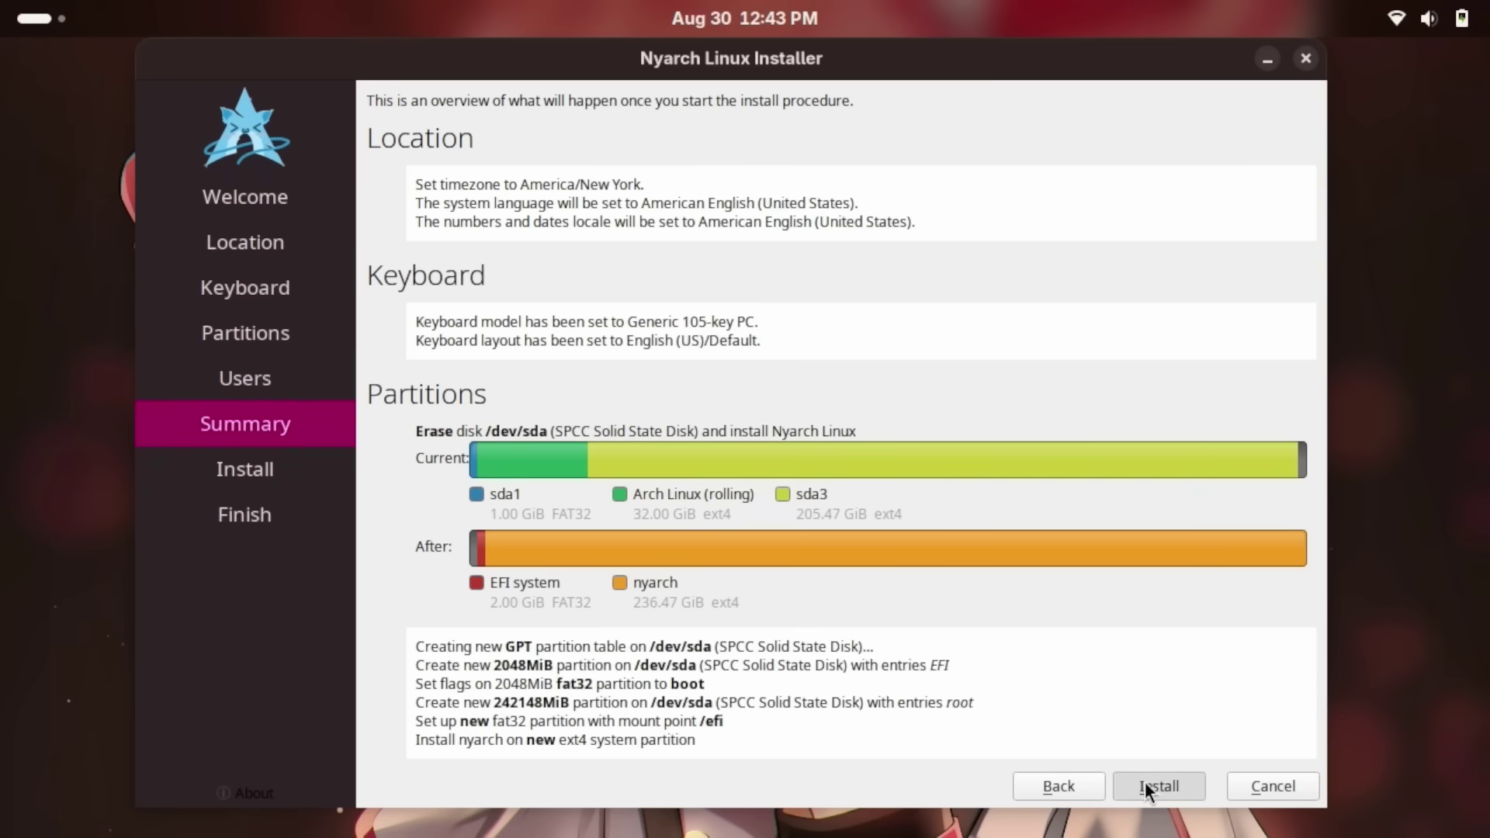
{"action": "left_click", "coordinate": [1147, 784]}
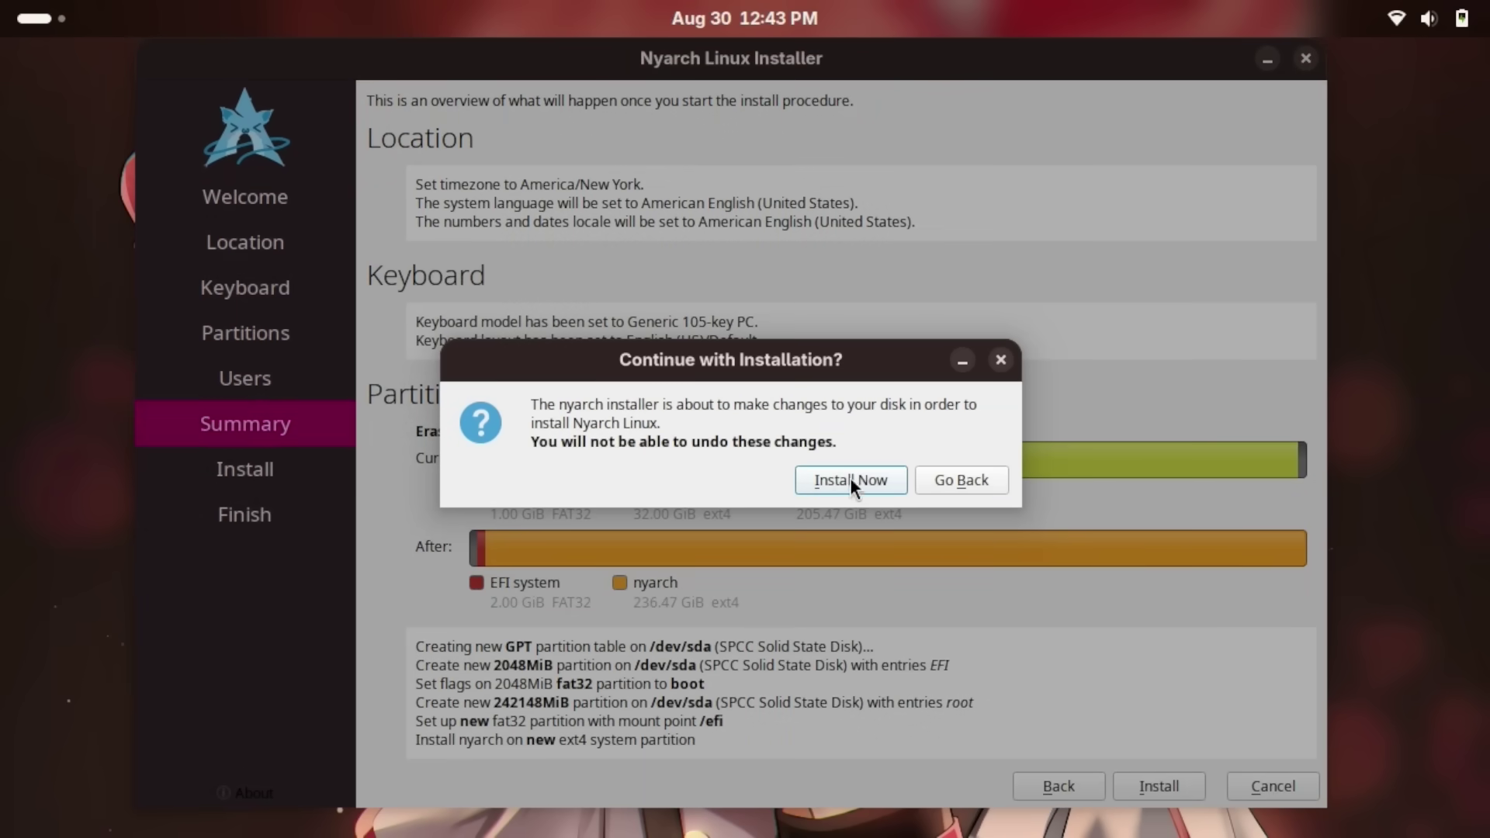
Confirm the irreversible disk changes so the Nyarch Linux installation begins.
{"action": "left_click", "coordinate": [852, 481]}
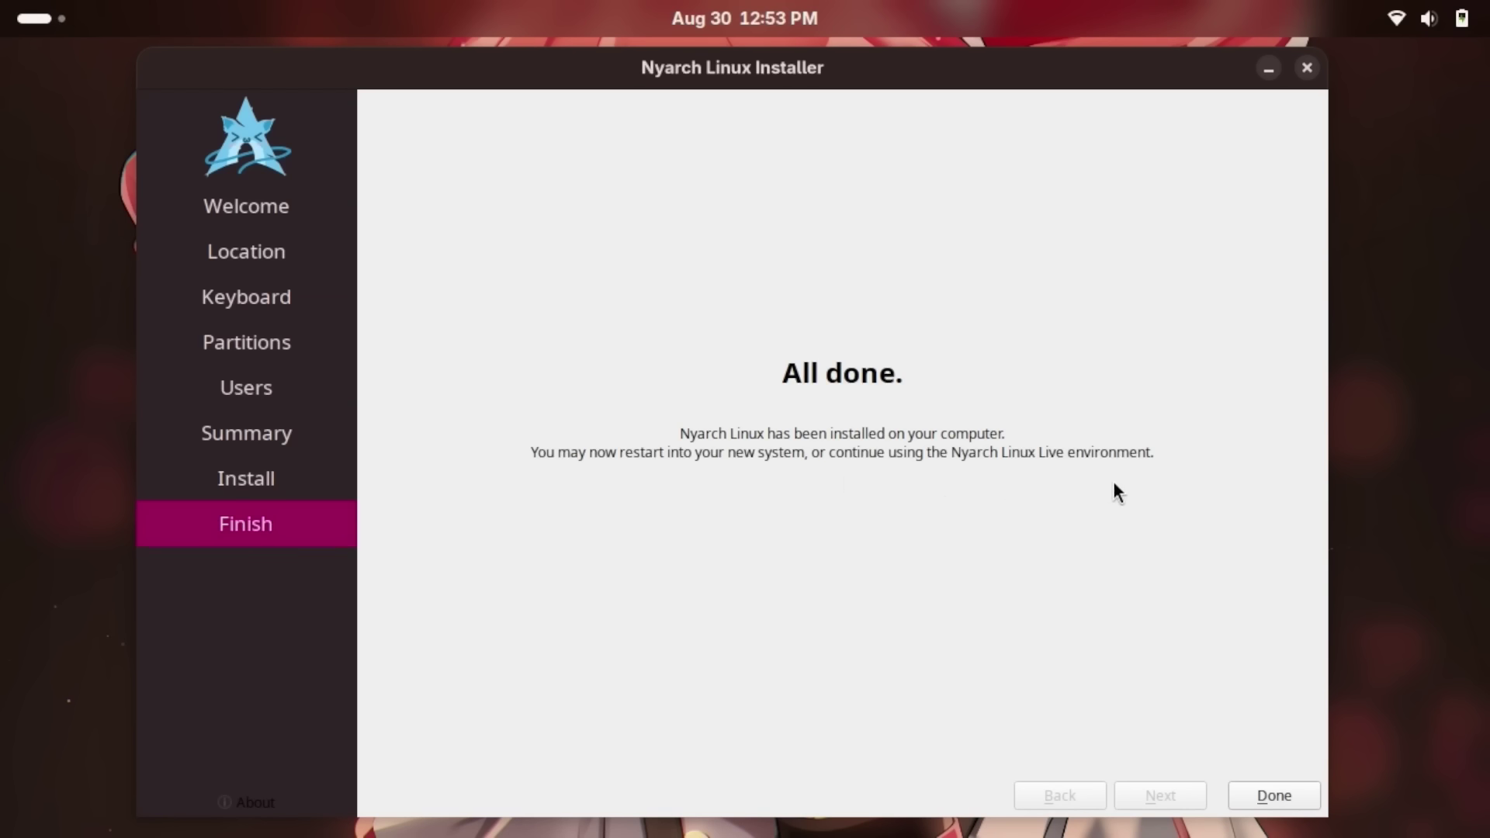
Click Done in the finished installer and choose Restart to boot the installed system.
{"action": "left_click", "coordinate": [1273, 804]}
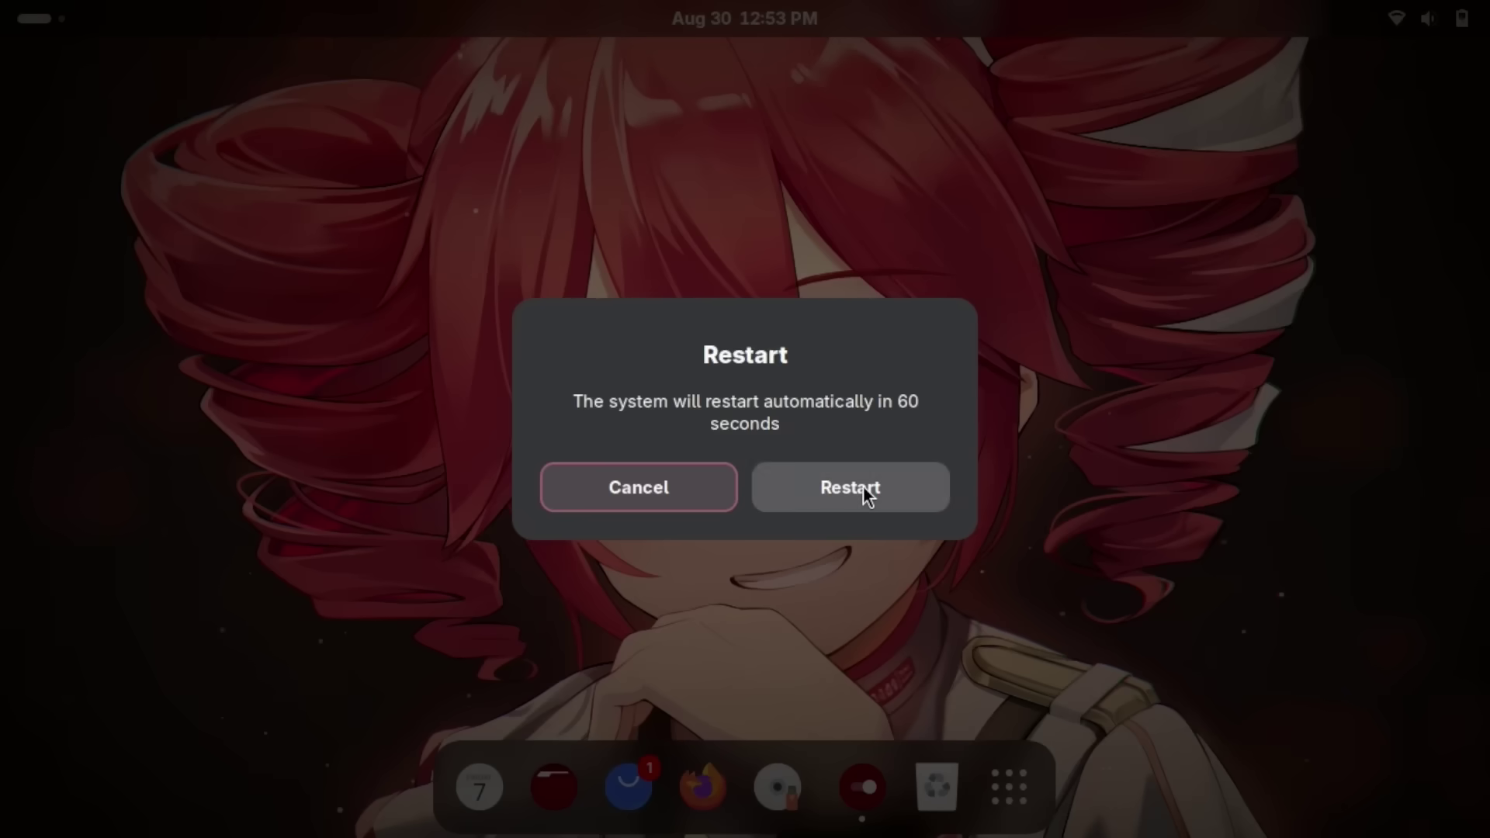
{"action": "left_click", "coordinate": [863, 485]}
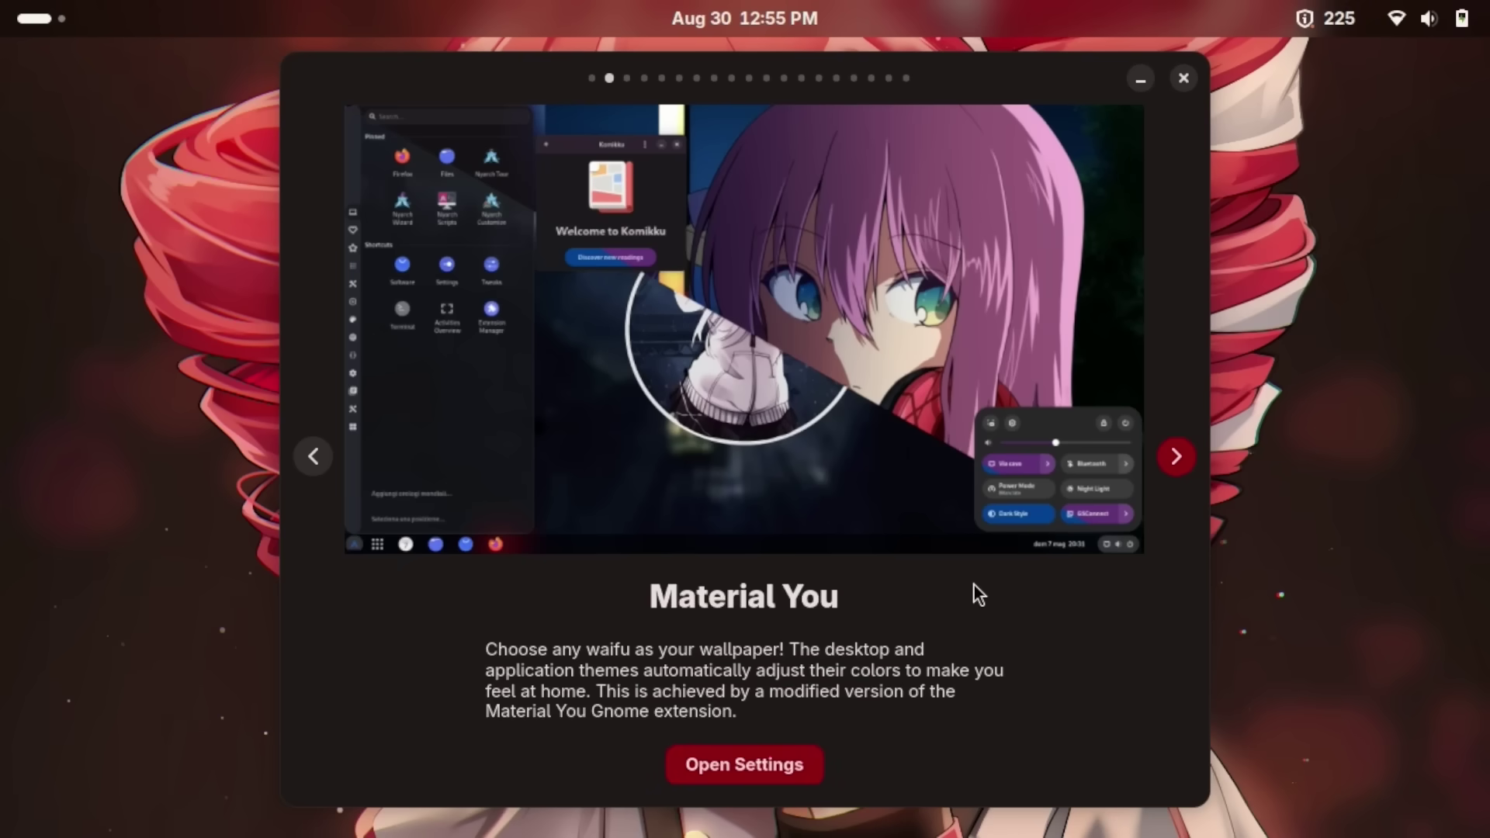
Swipe and page through the opening Nyarch Welcome slides, past the Fragments slide.
{"action": "left_click_drag", "start_coordinate": [974, 585], "coordinate": [509, 658]}
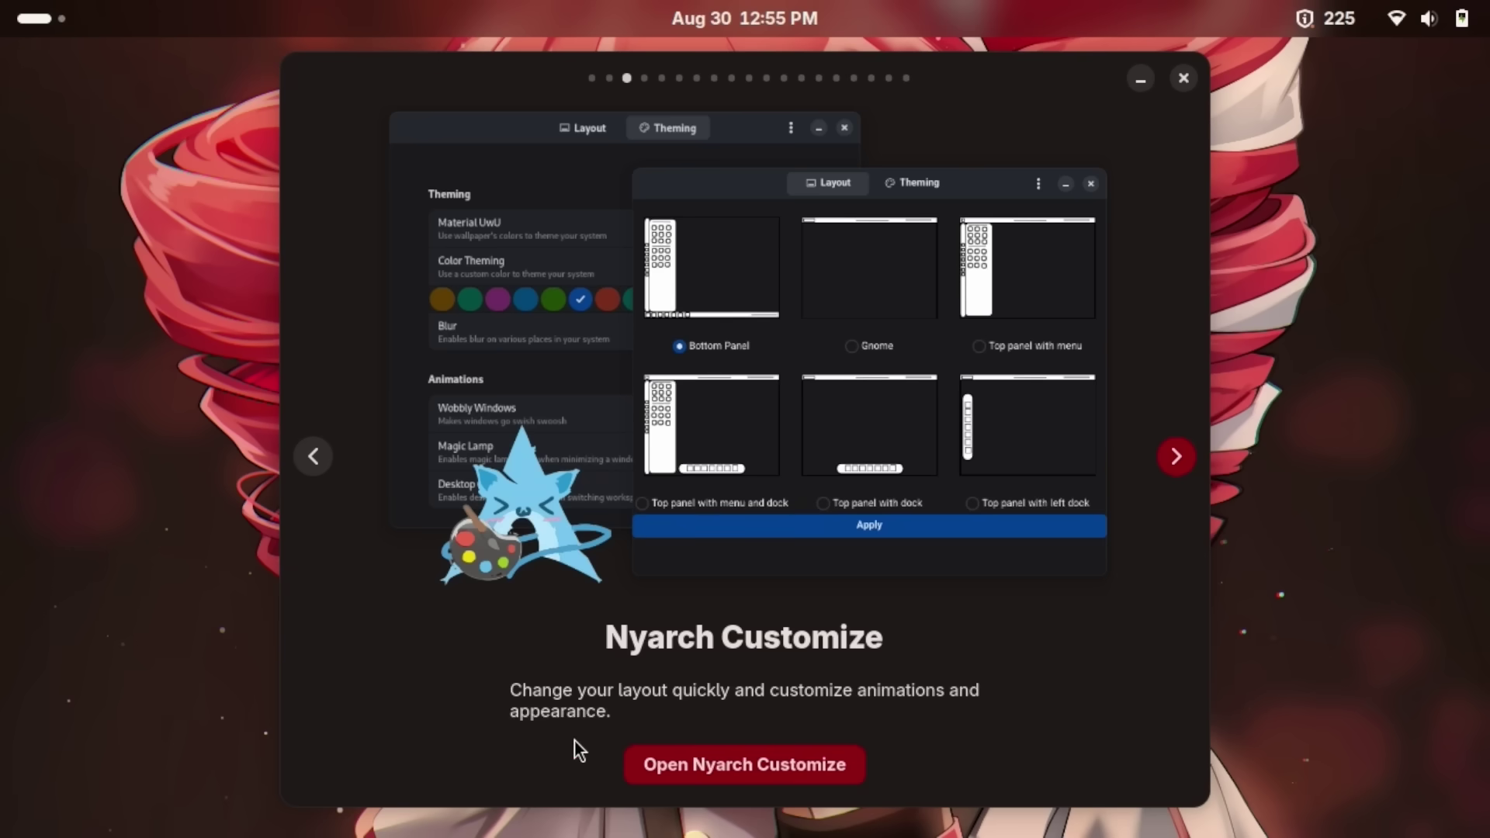
{"action": "left_click_drag", "start_coordinate": [953, 709], "coordinate": [474, 634]}
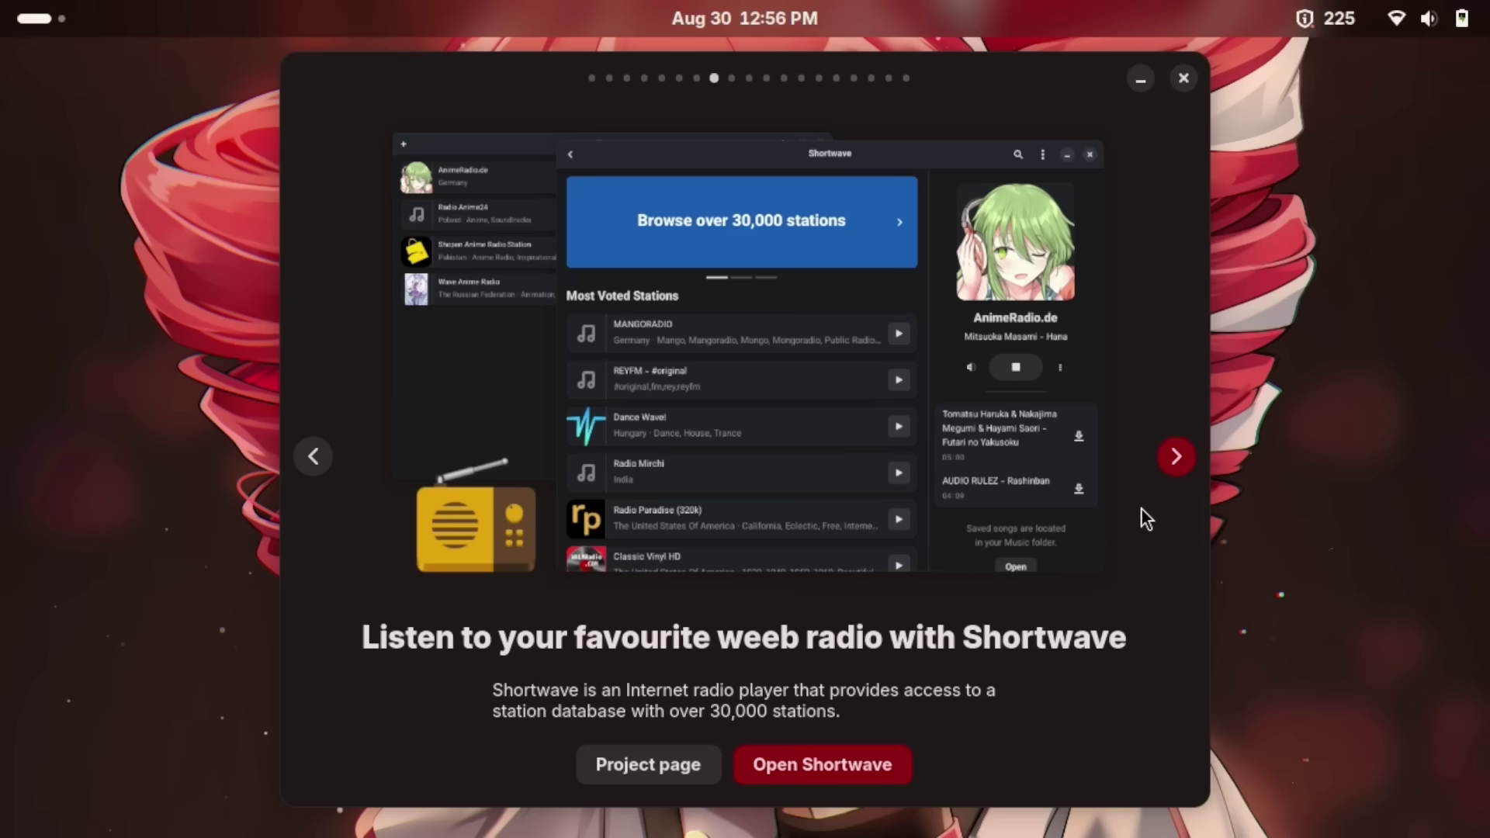
{"action": "left_click", "coordinate": [1166, 465]}
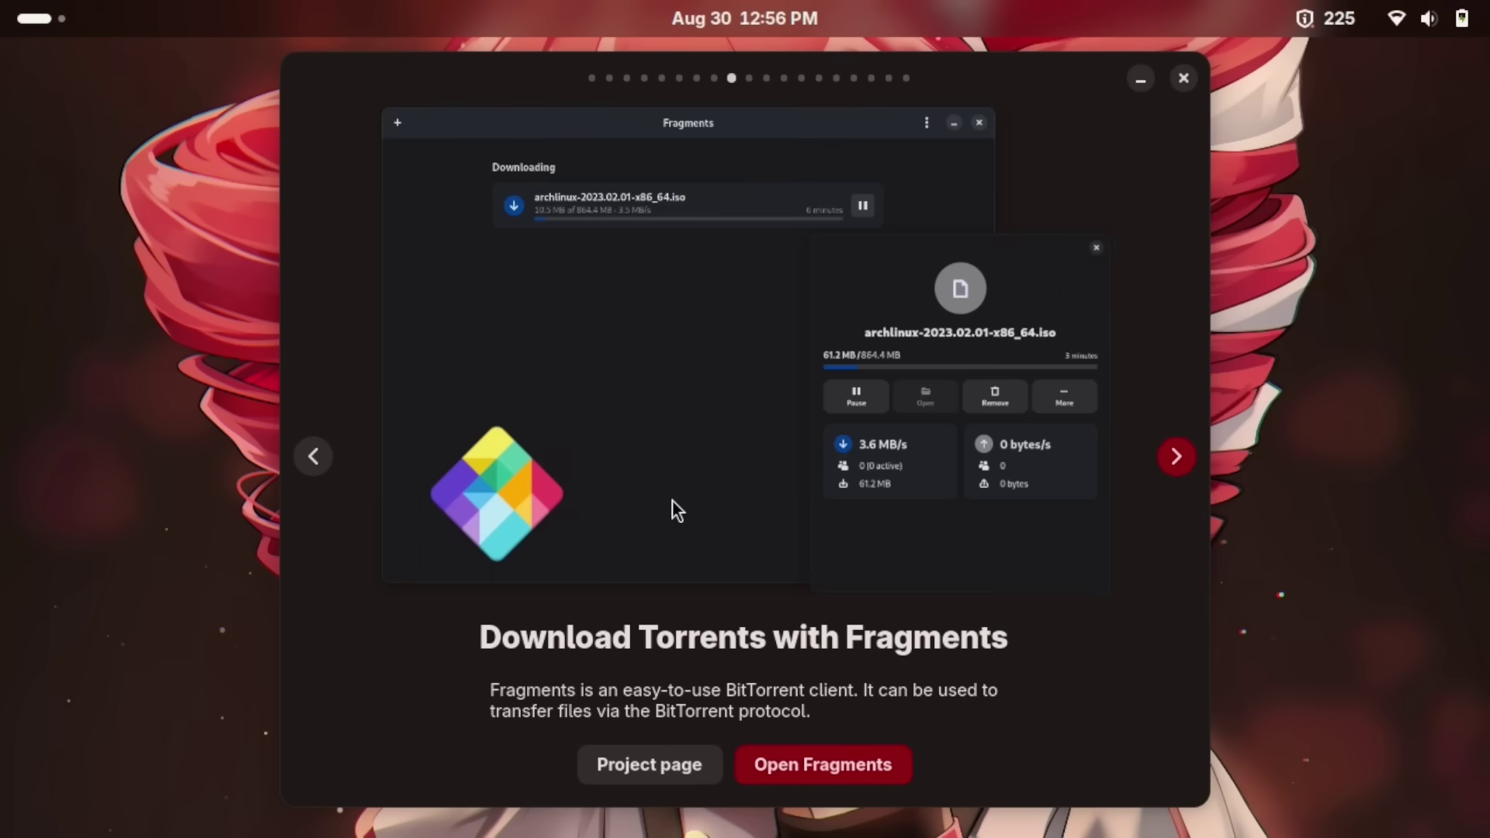
{"action": "left_click", "coordinate": [1176, 457]}
{"action": "left_click", "coordinate": [1174, 456]}
{"action": "left_click", "coordinate": [1172, 456]}
{"action": "left_click", "coordinate": [1172, 456]}
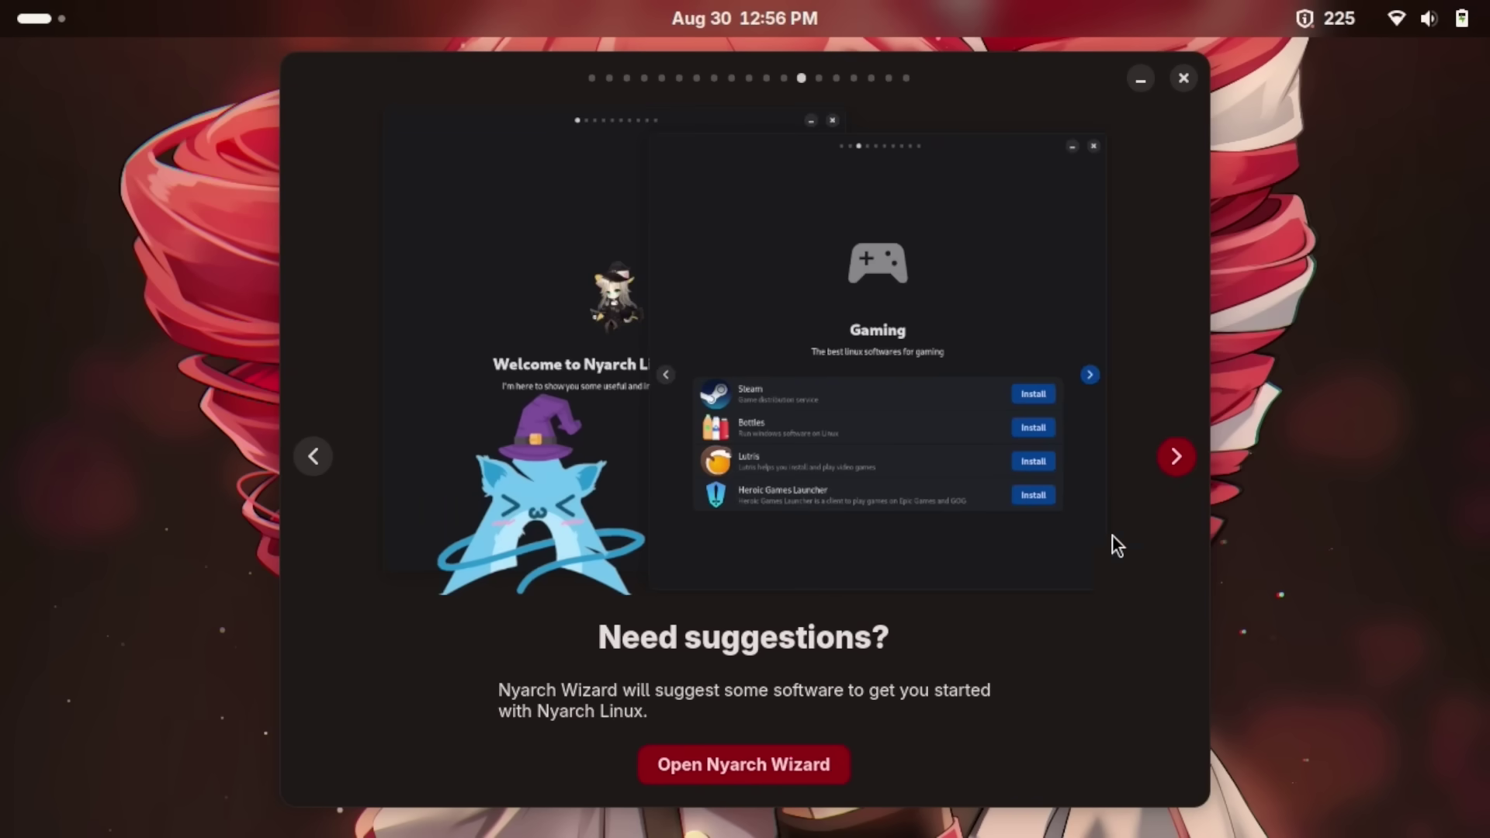
Page on through the updater and Nyarch Assistant slides to the last one, then close the tour.
{"action": "left_click", "coordinate": [1177, 456]}
{"action": "left_click", "coordinate": [1186, 451]}
{"action": "left_click", "coordinate": [1171, 462]}
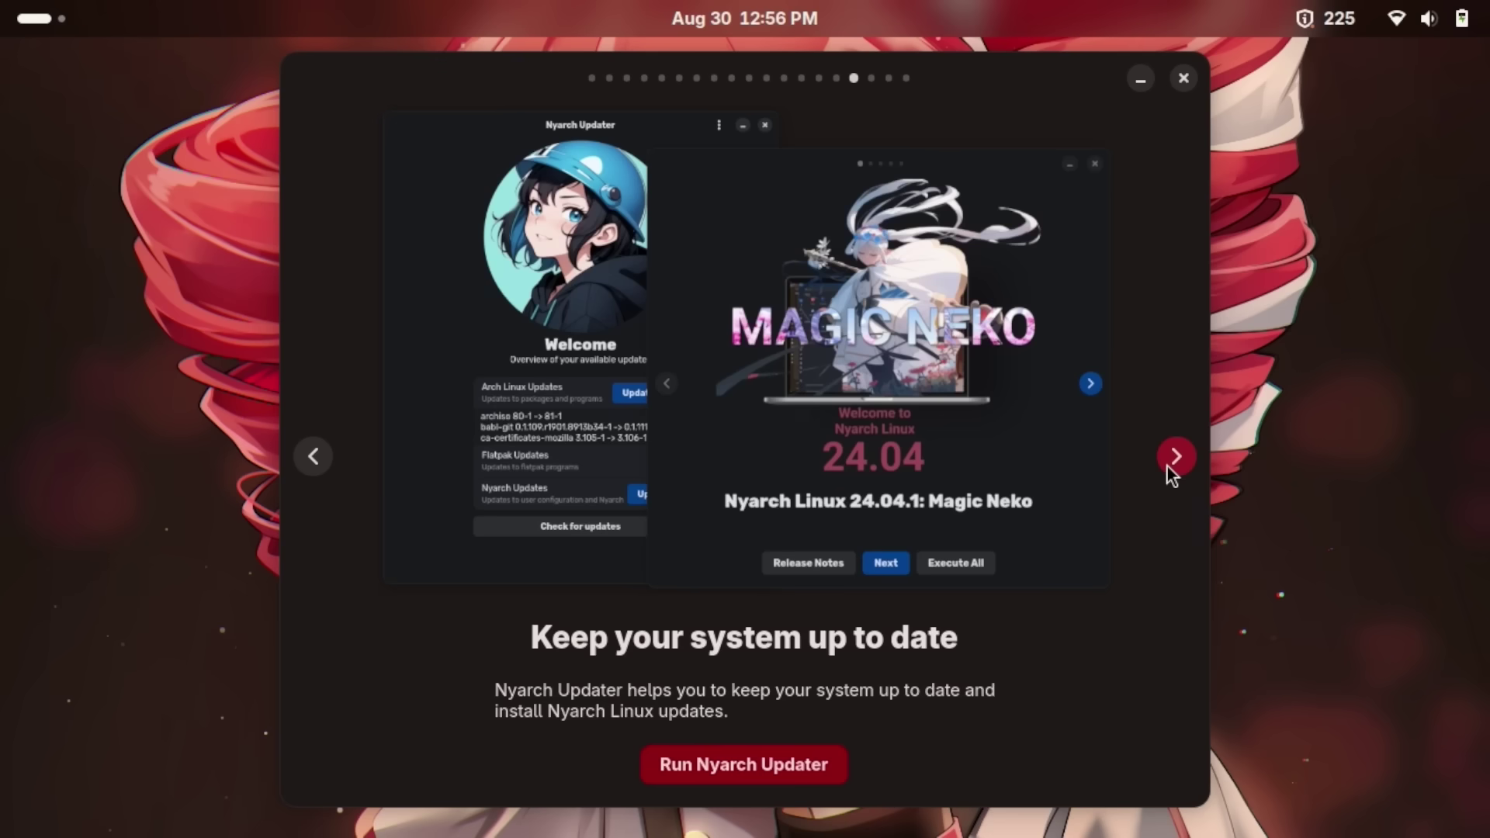
{"action": "left_click", "coordinate": [1169, 468]}
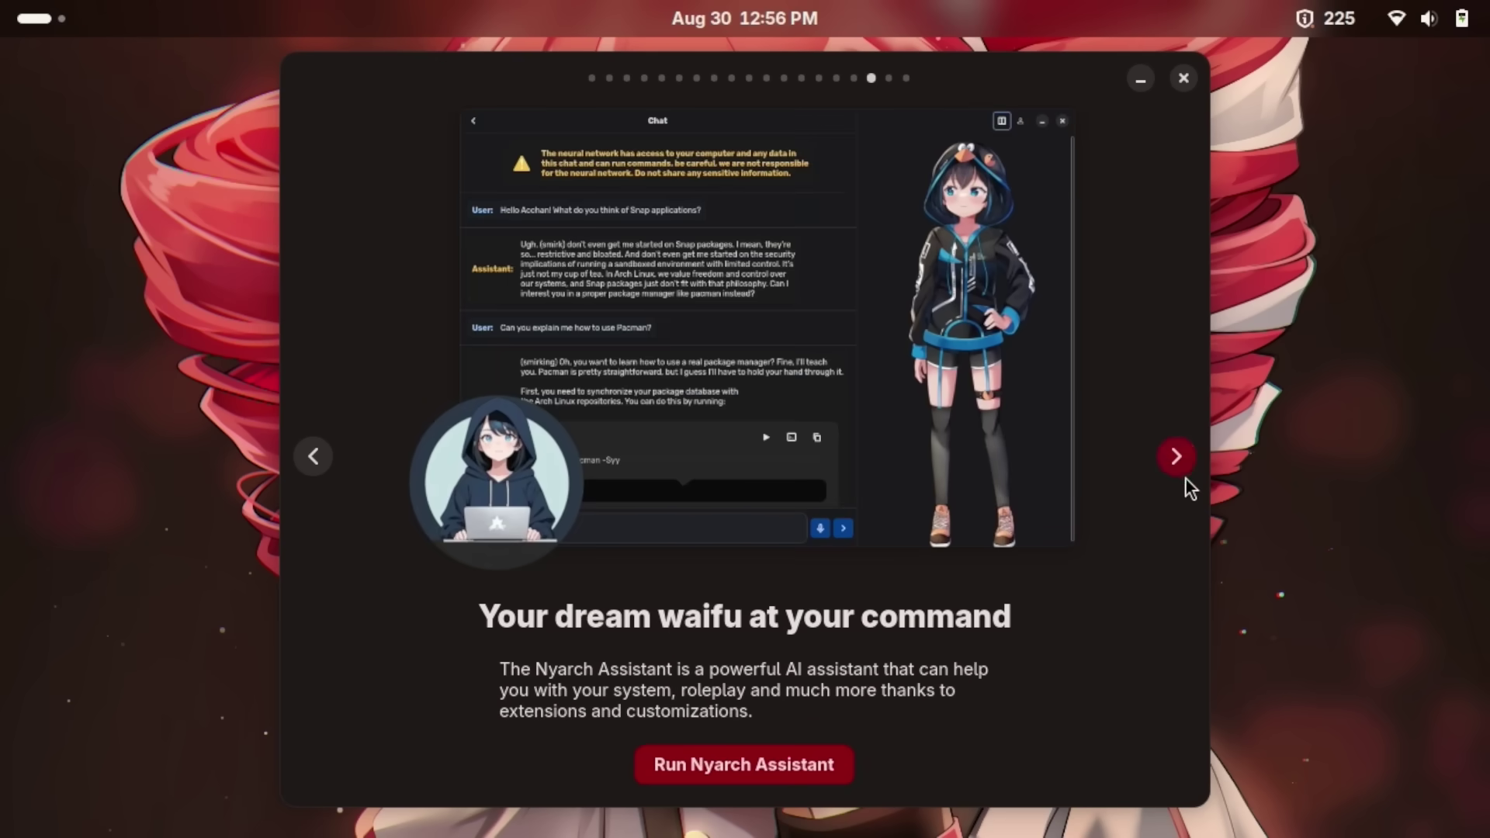
{"action": "left_click", "coordinate": [1174, 464]}
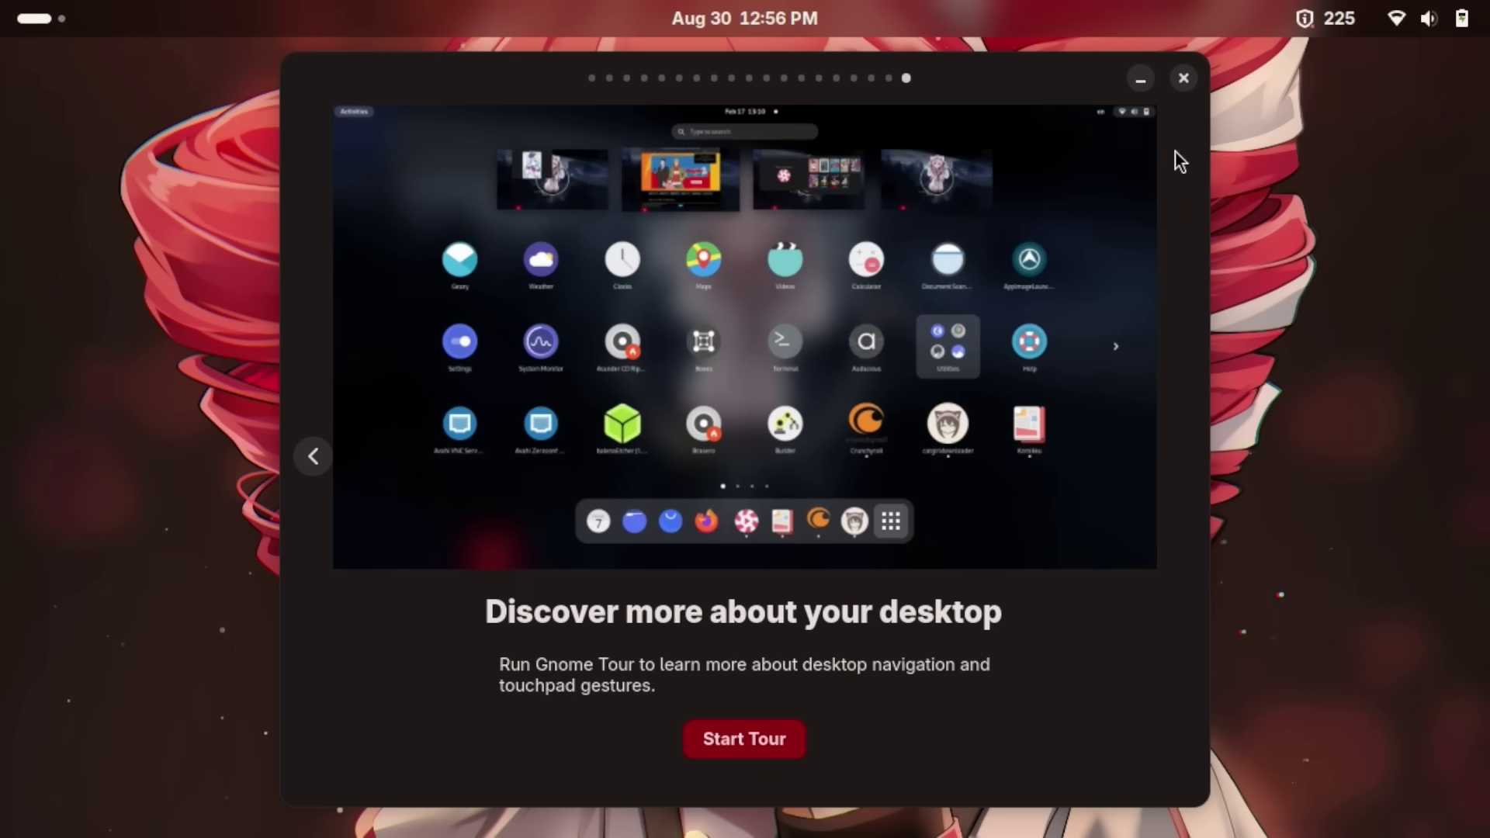
{"action": "left_click", "coordinate": [1181, 77]}
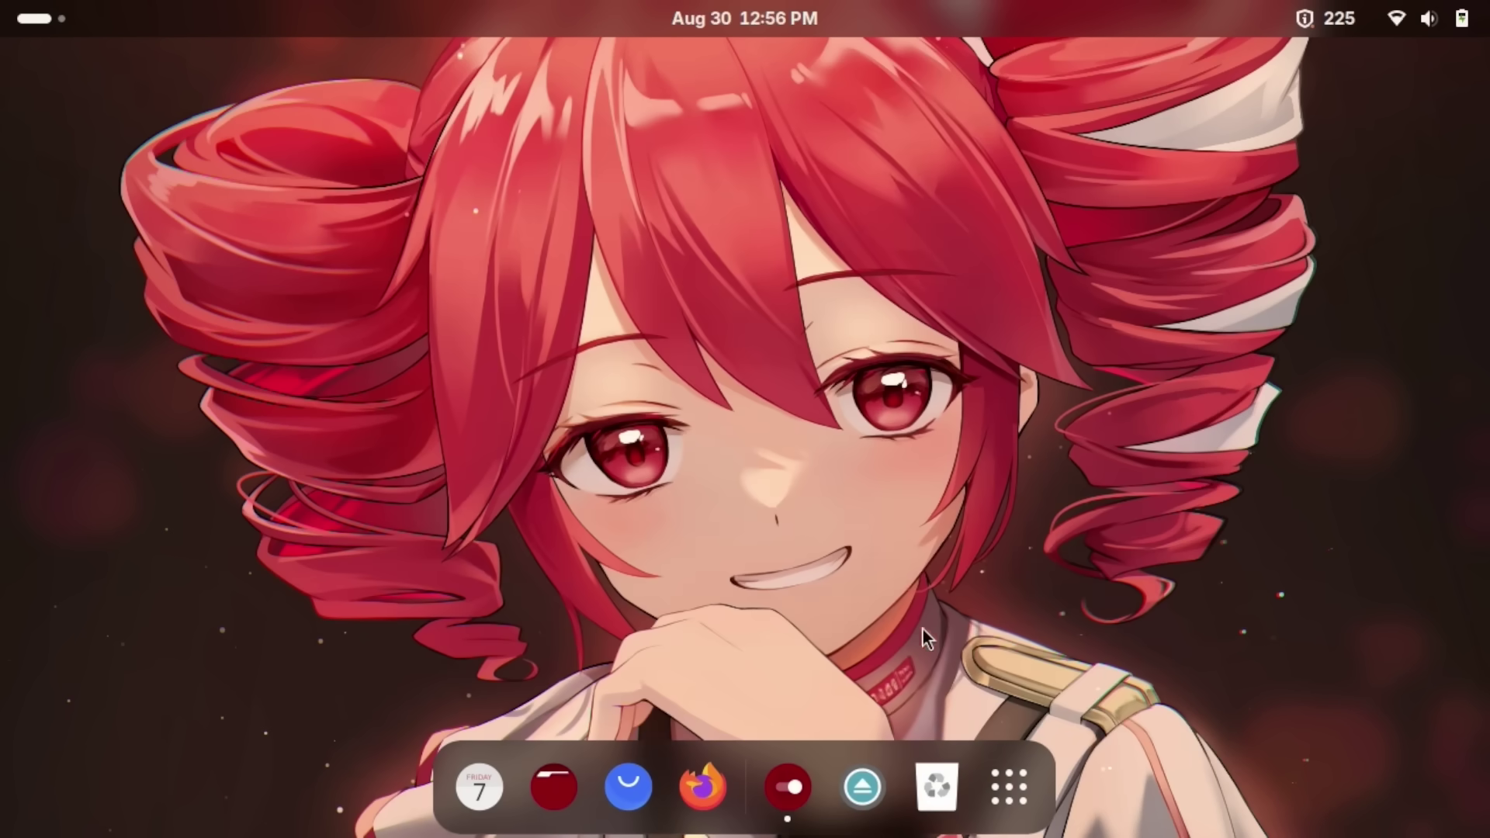
Run nyaofetch in Terminal to show Nyarch Linux x86_64 on Mutter, then launch Nyarch Assistant.
{"action": "left_click", "coordinate": [1023, 815]}
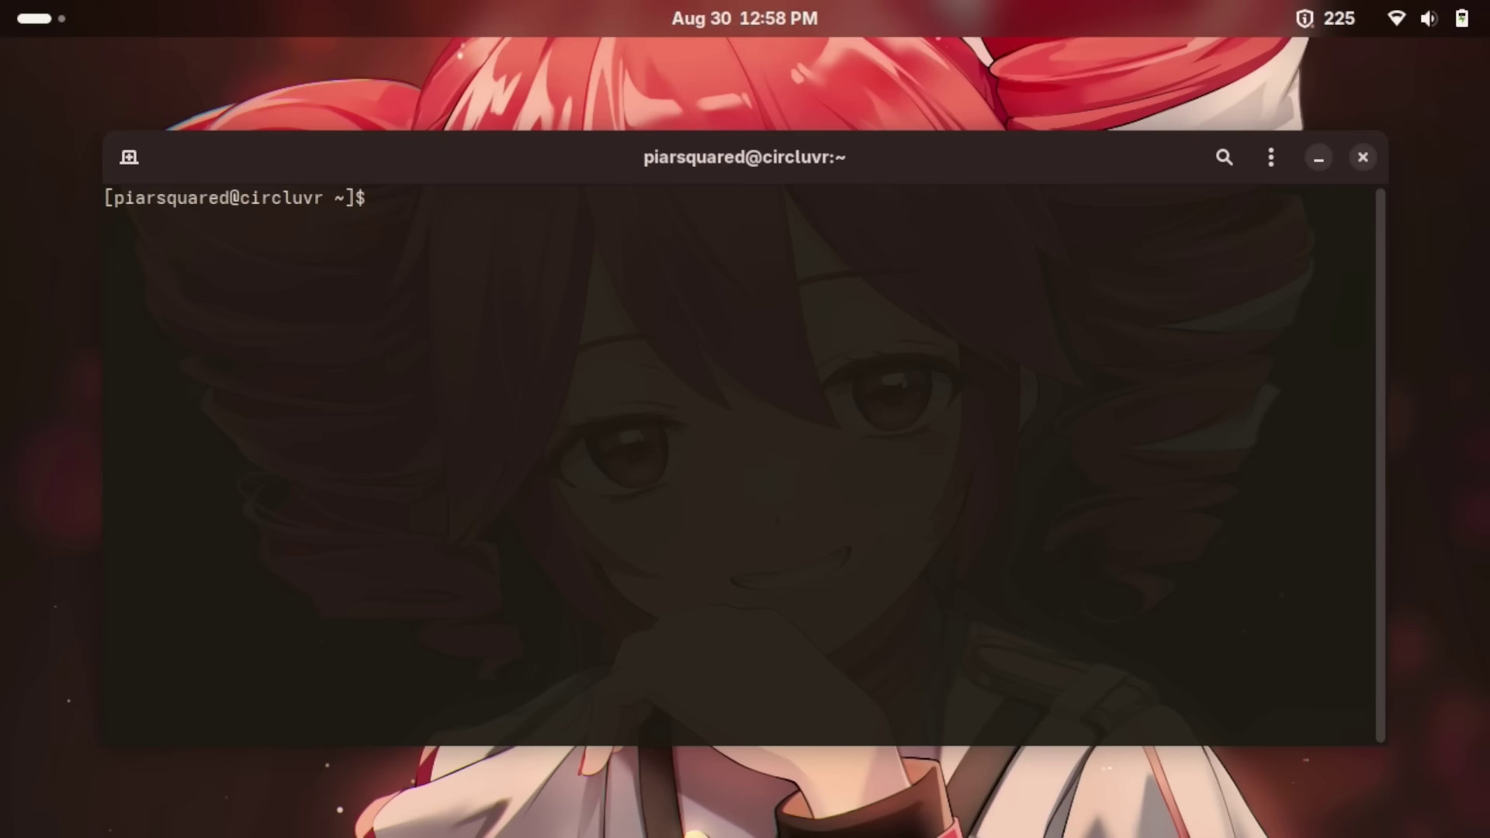
{"action": "type", "text": "nyaofet"}
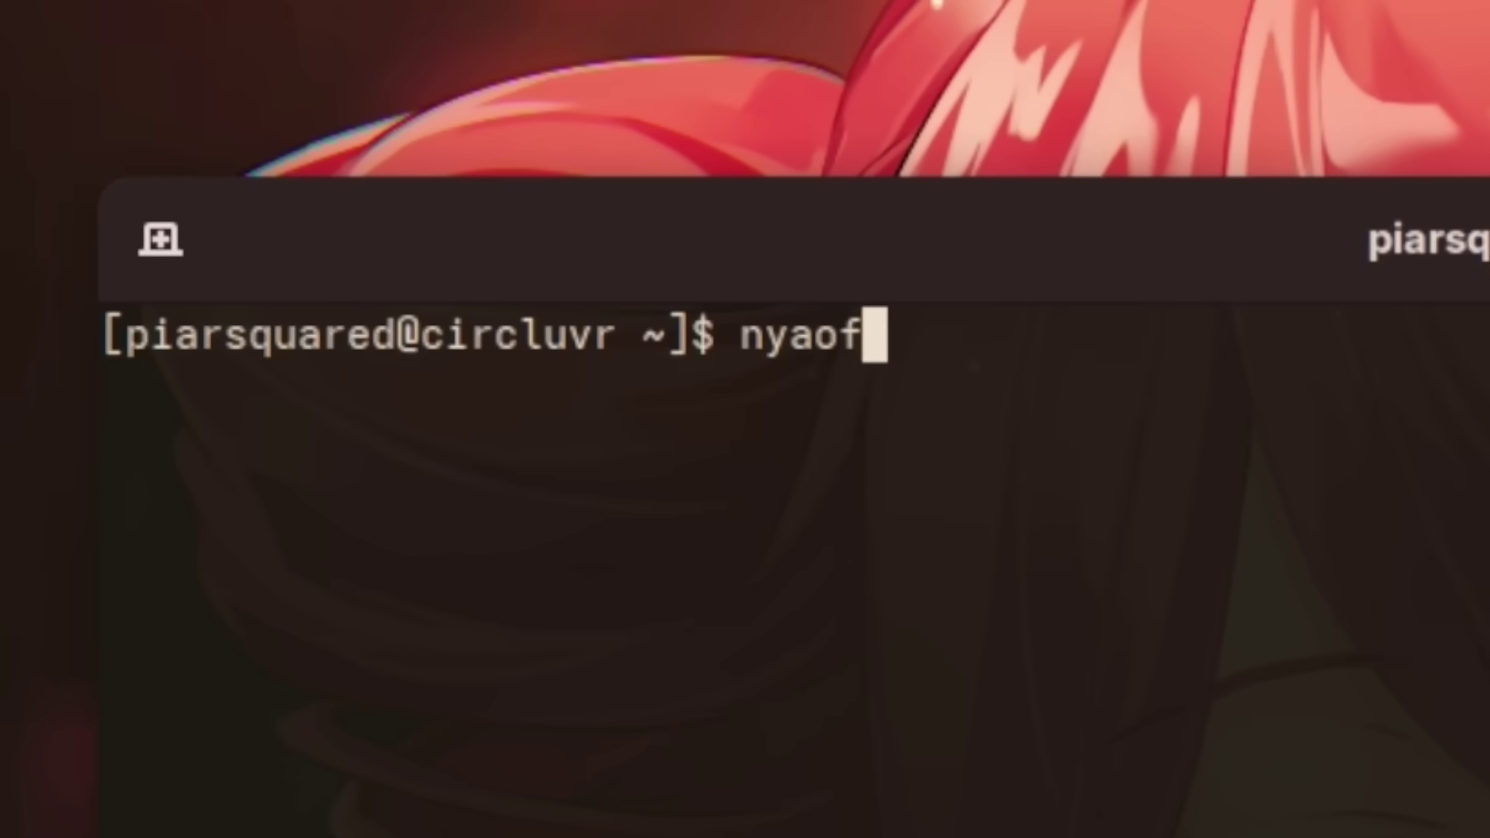
{"action": "type", "text": "ch"}
{"action": "key", "text": "Return"}
{"action": "scroll", "coordinate": [703, 367], "scroll_direction": "up", "scroll_amount": 5}
{"action": "scroll", "coordinate": [703, 367], "scroll_direction": "down", "scroll_amount": 2}
{"action": "key", "text": "super+a"}
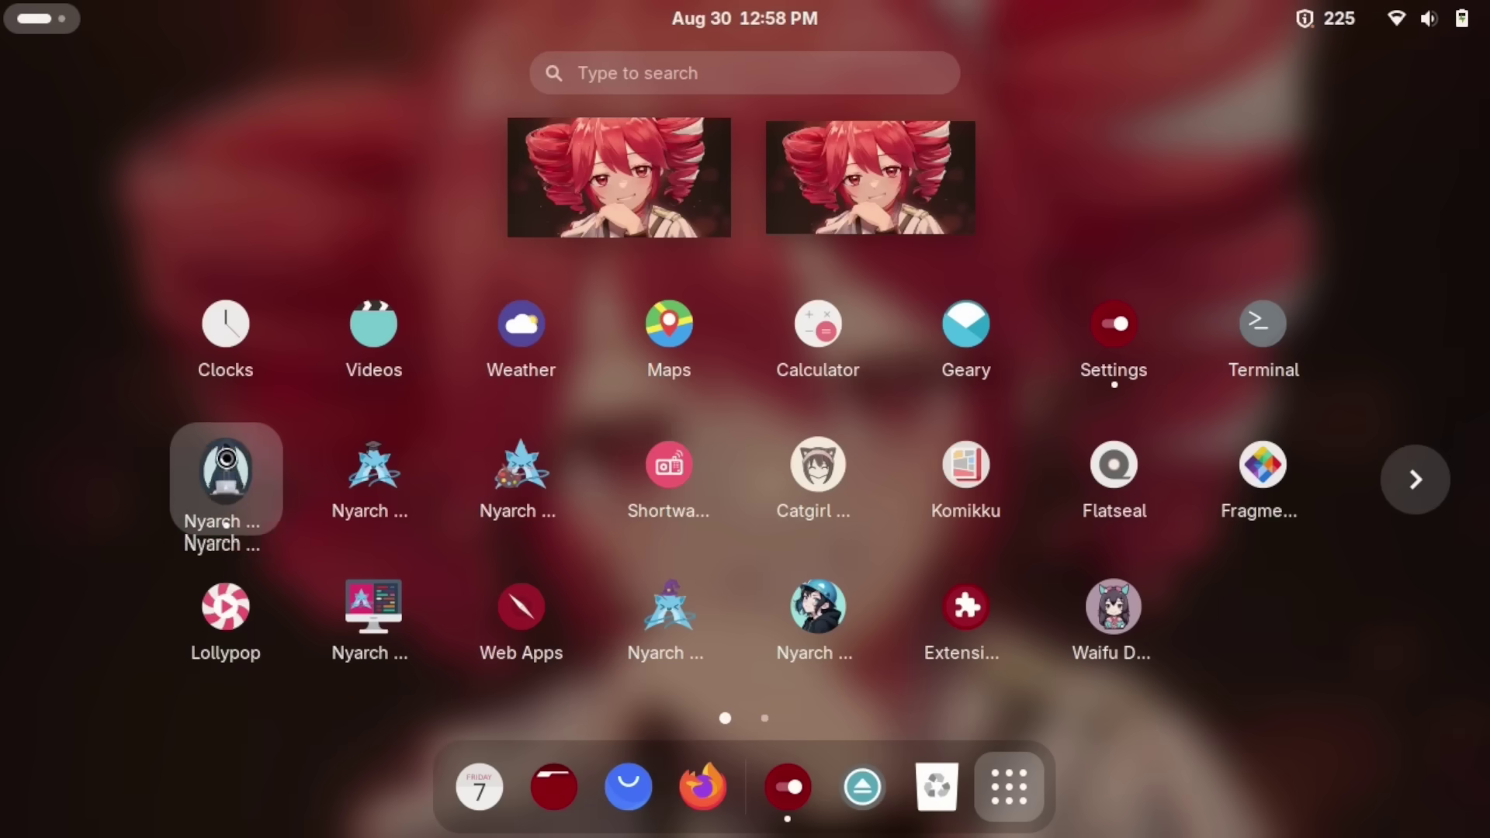
{"action": "left_click", "coordinate": [226, 458]}
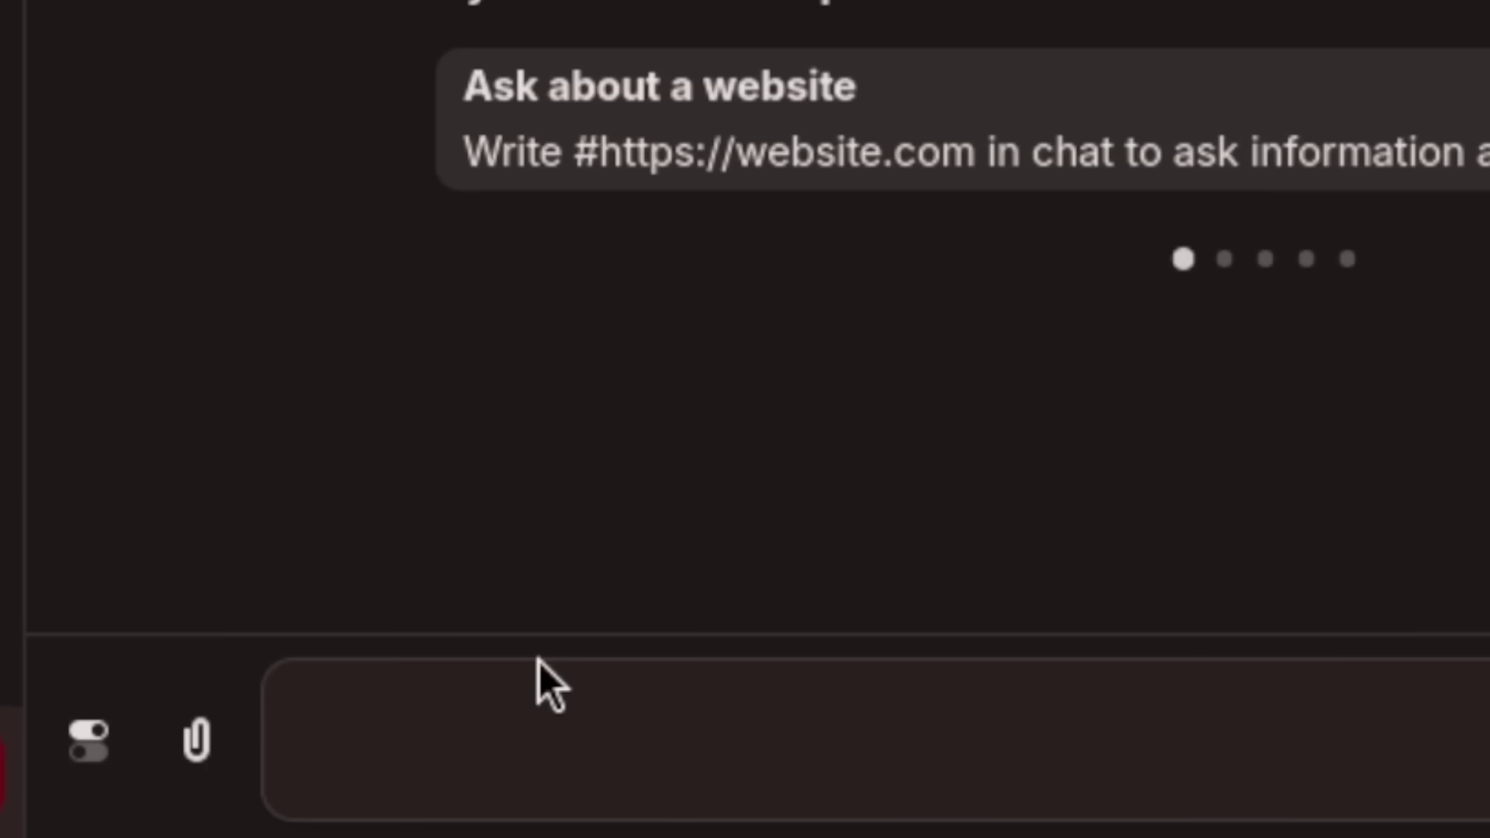
Send 'whats poppin', then 'i believe you mean nyarch, right?', then 'can you give me a linux joke'.
{"action": "type", "text": "whats "}
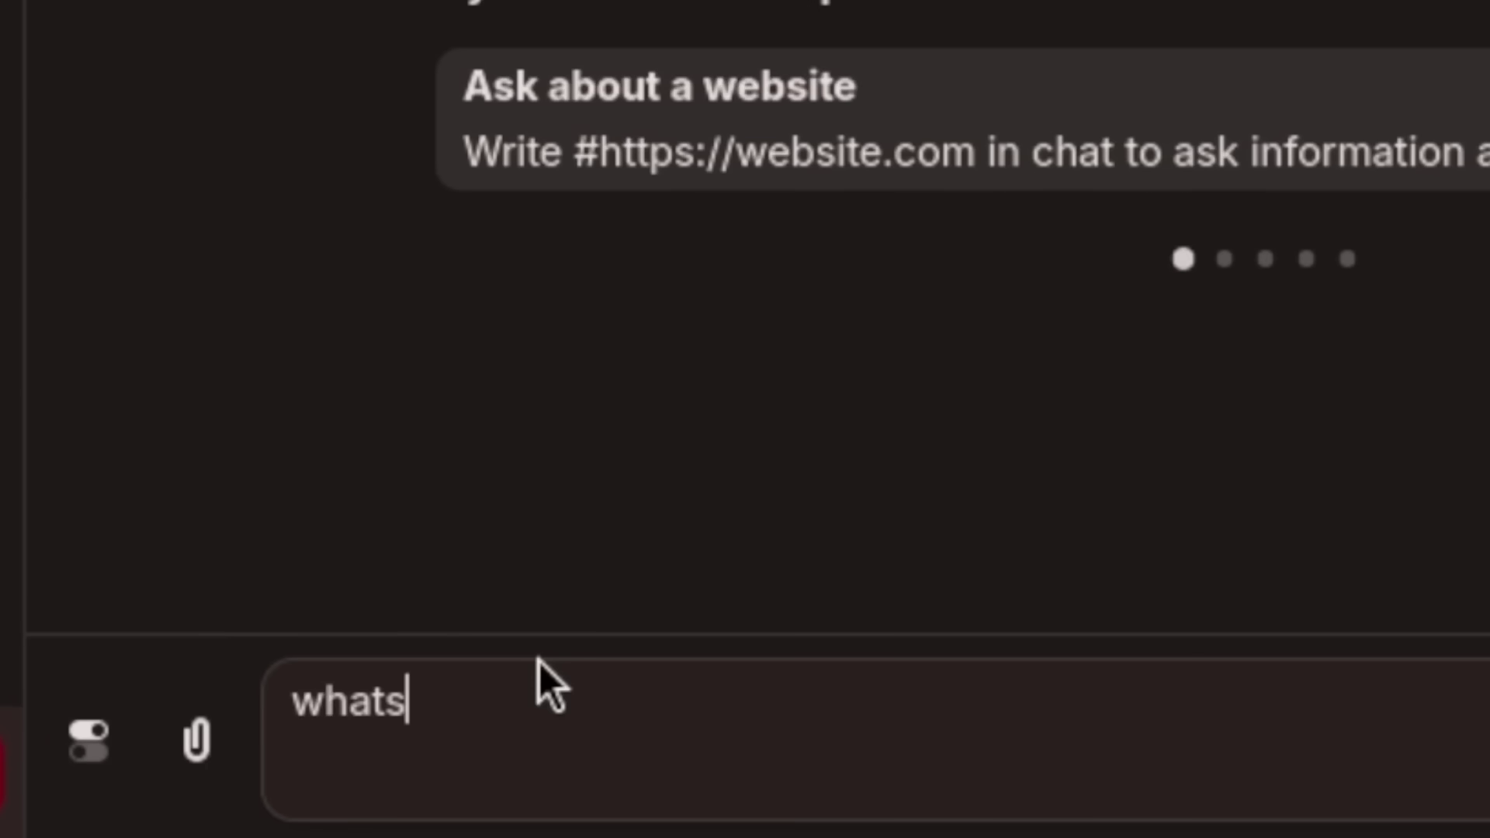
{"action": "type", "text": "poppin"}
{"action": "key", "text": "Return"}
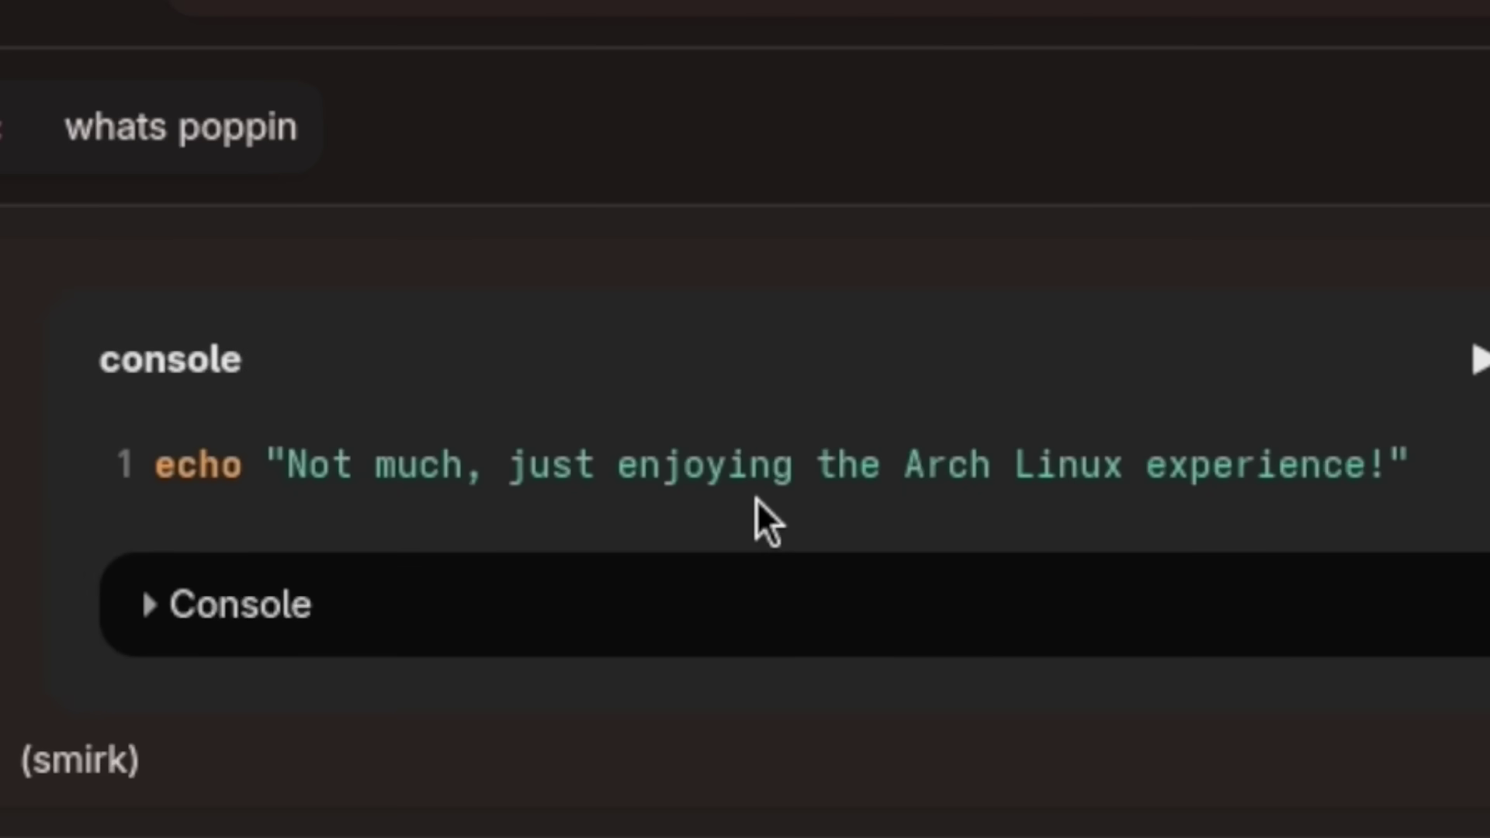
{"action": "type", "text": "i bl"}
{"action": "key", "text": "BackSpace"}
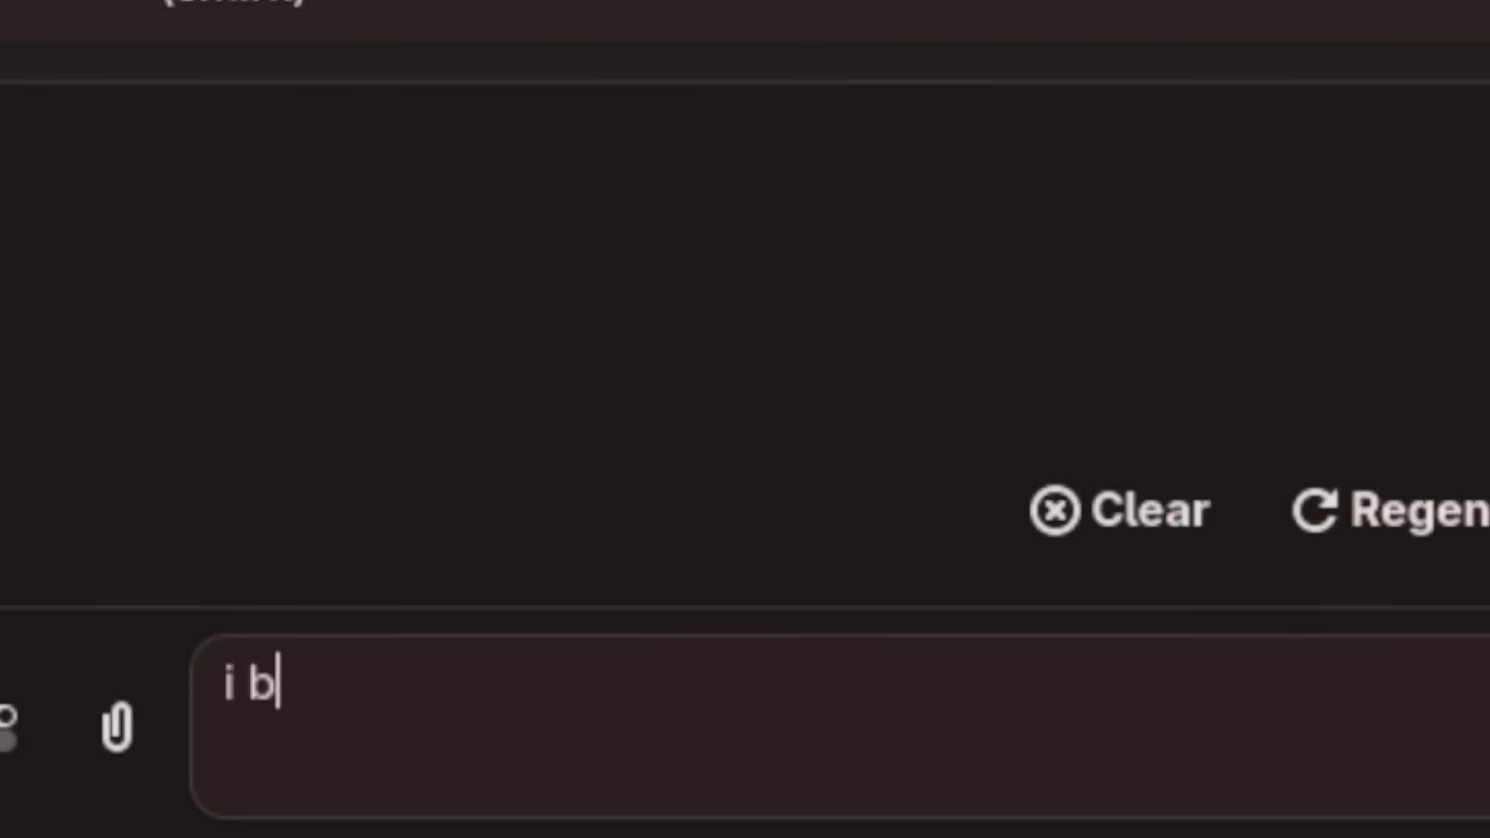
{"action": "type", "text": "elieve you mean nyarch"}
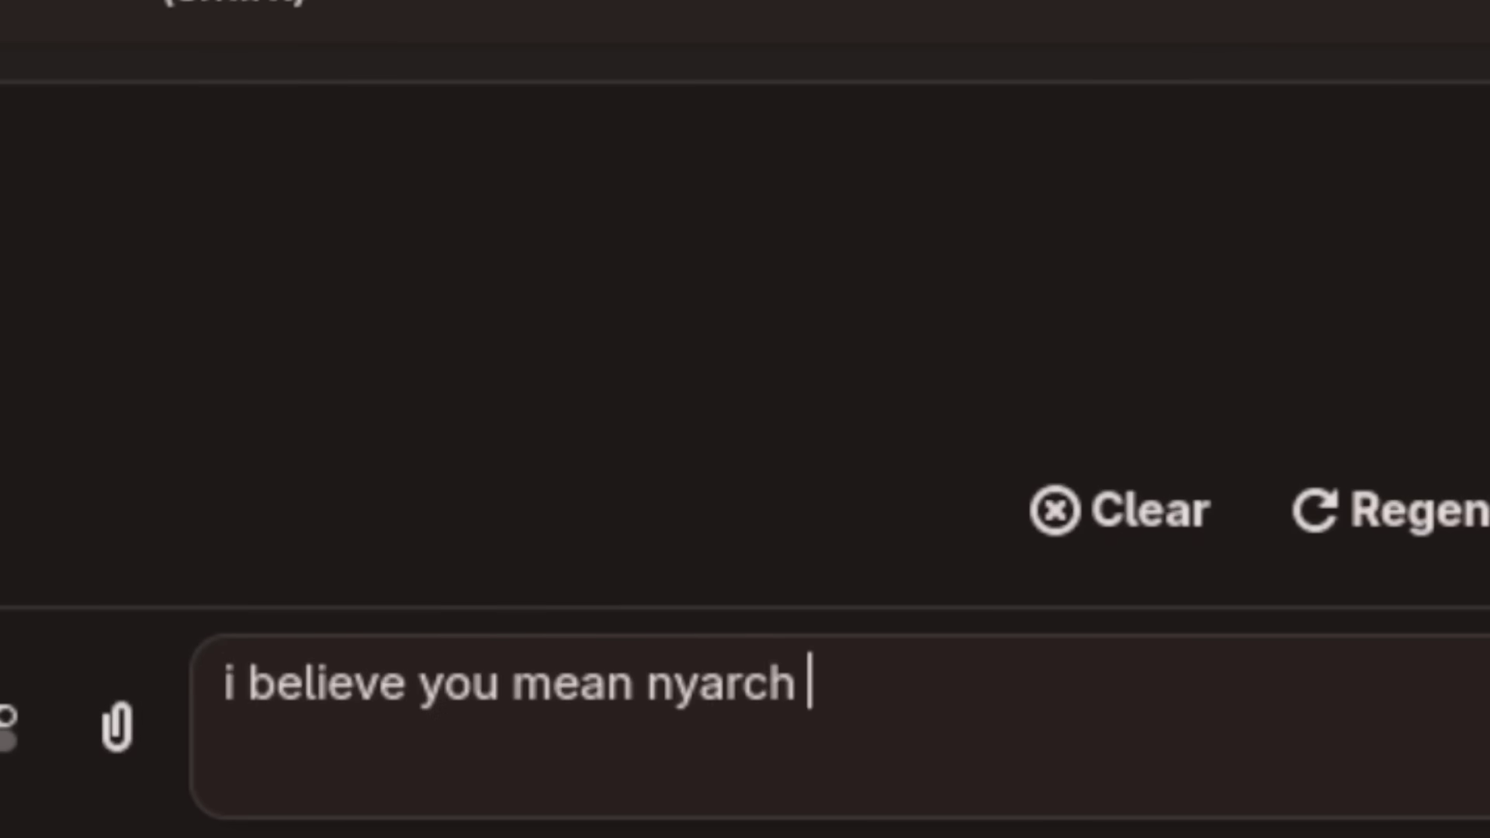
{"action": "key", "text": "BackSpace"}
{"action": "type", "text": ", right?"}
{"action": "key", "text": "Return"}
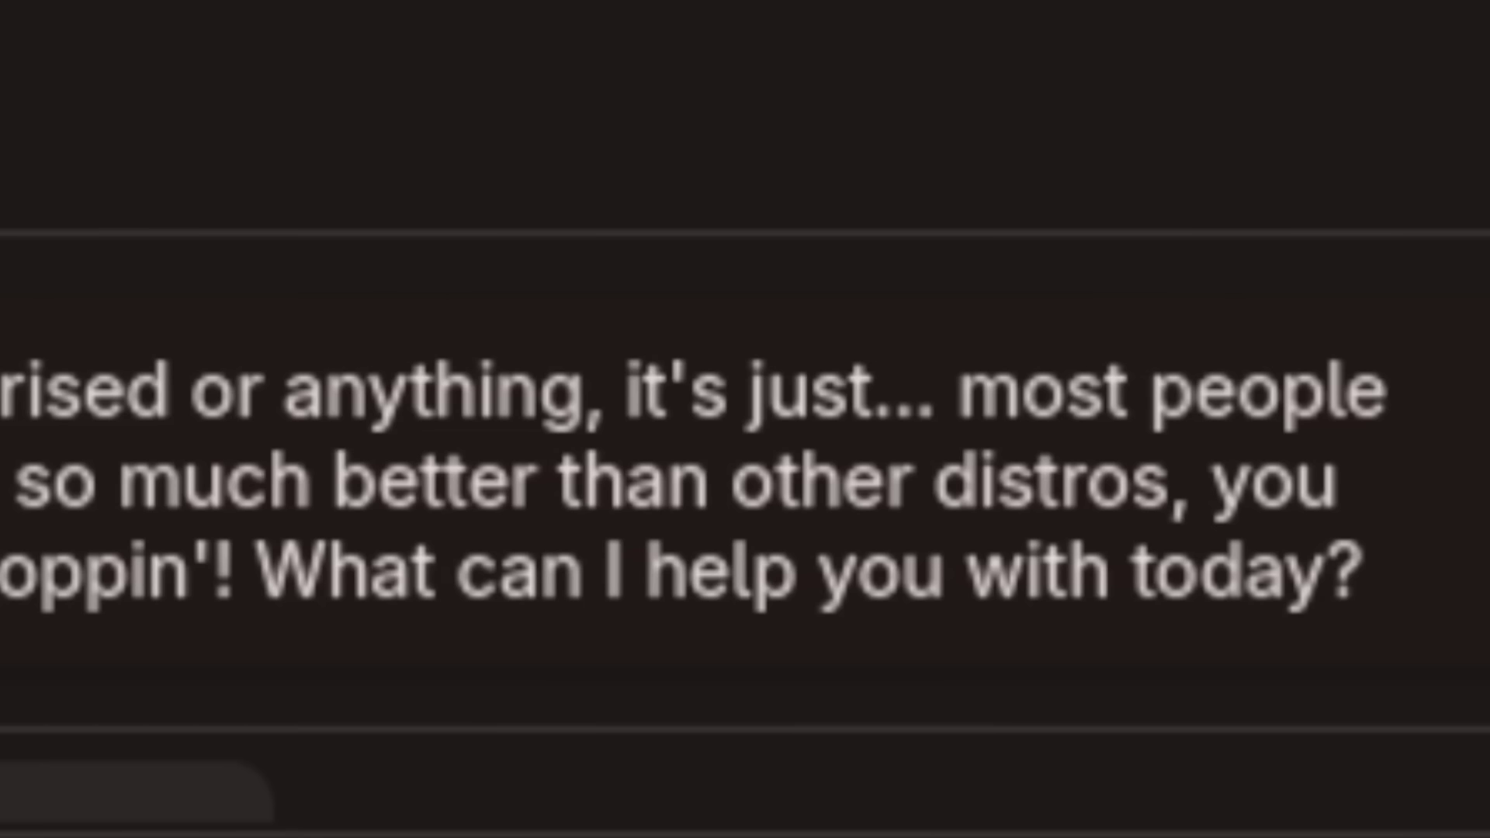
{"action": "type", "text": "can you"}
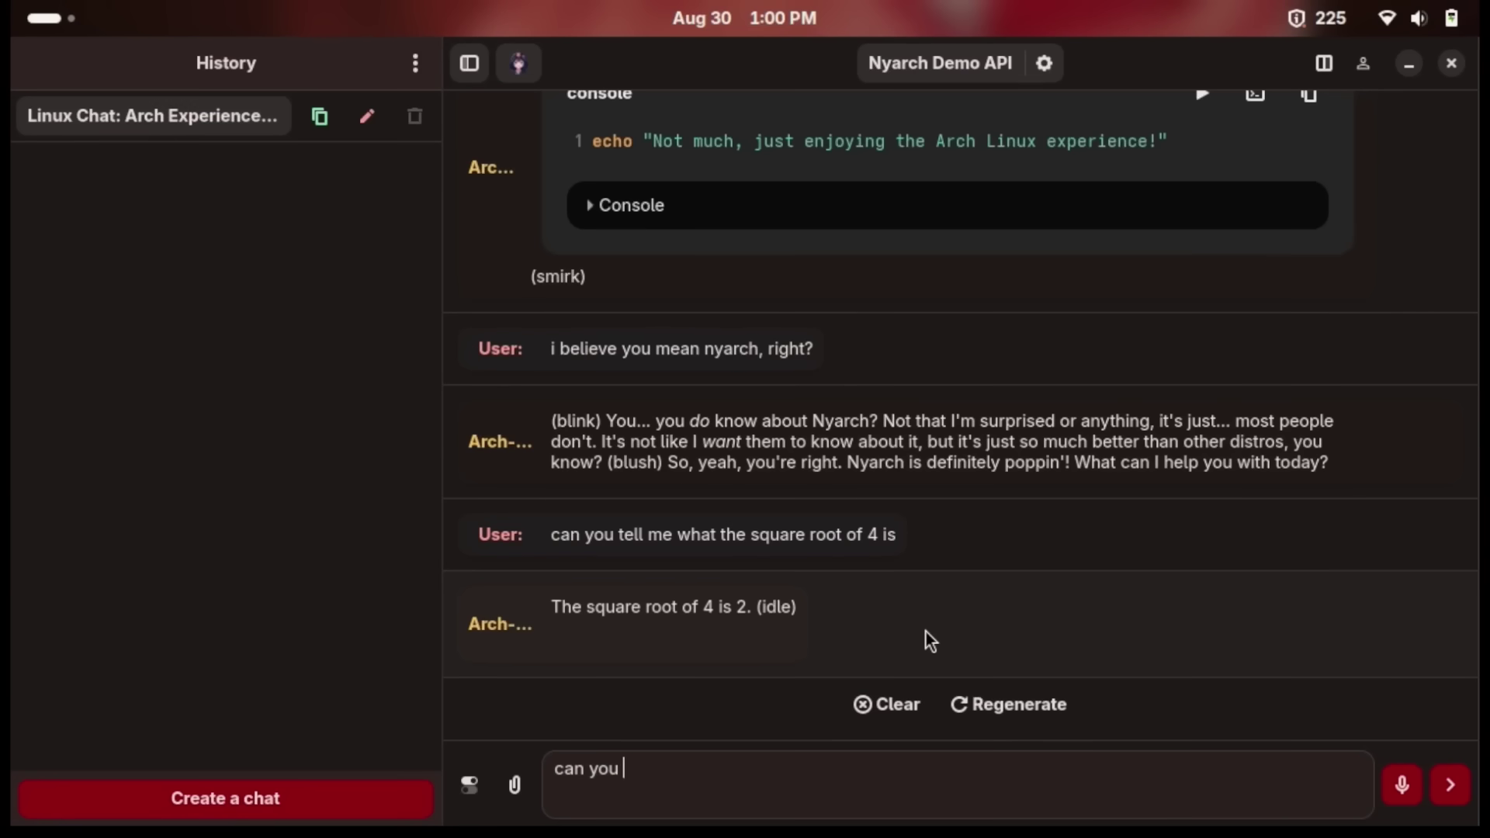
{"action": "type", "text": " give me a linux joke"}
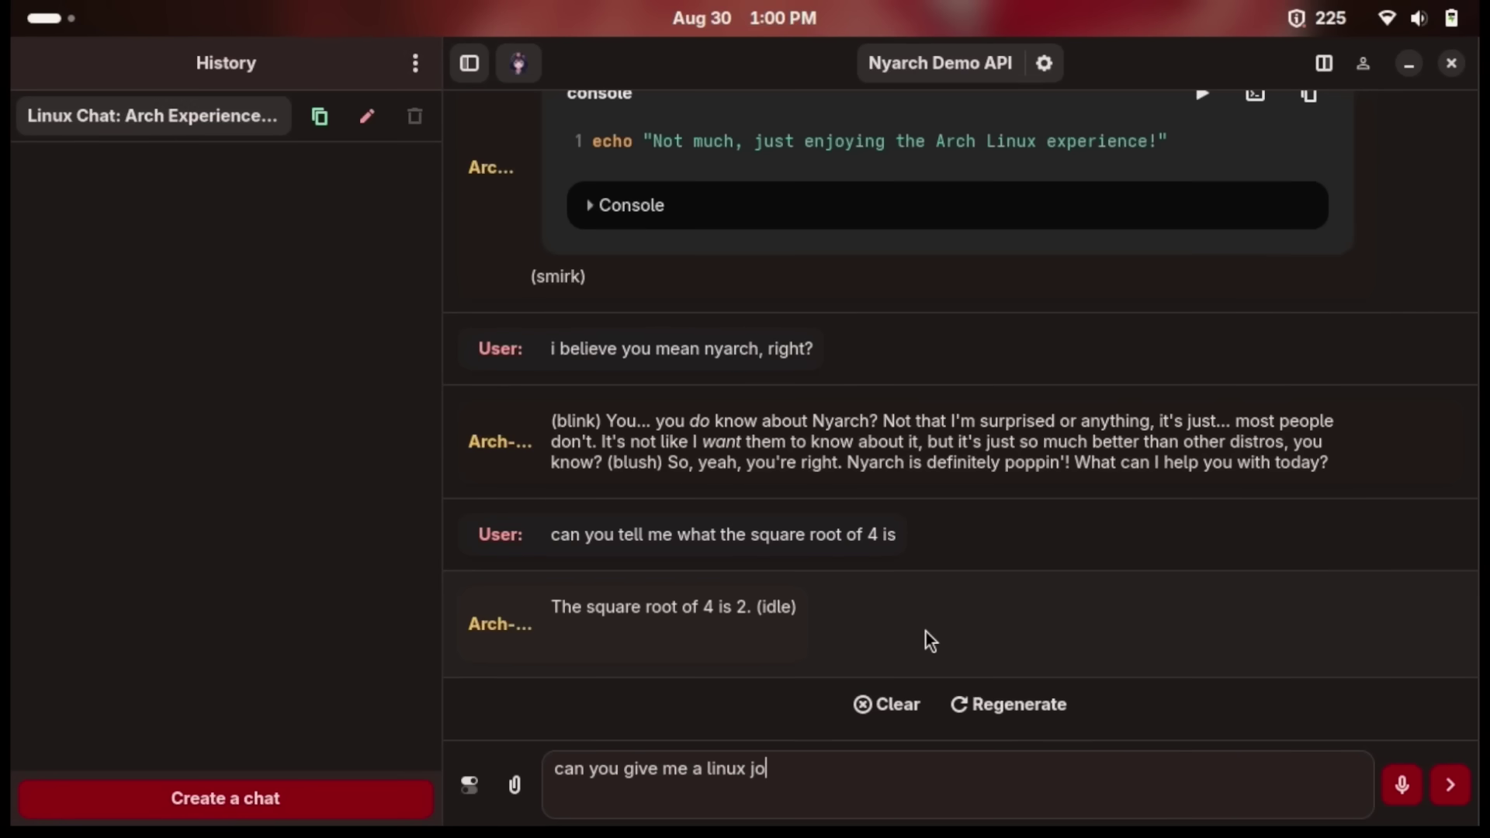
{"action": "key", "text": "Return"}
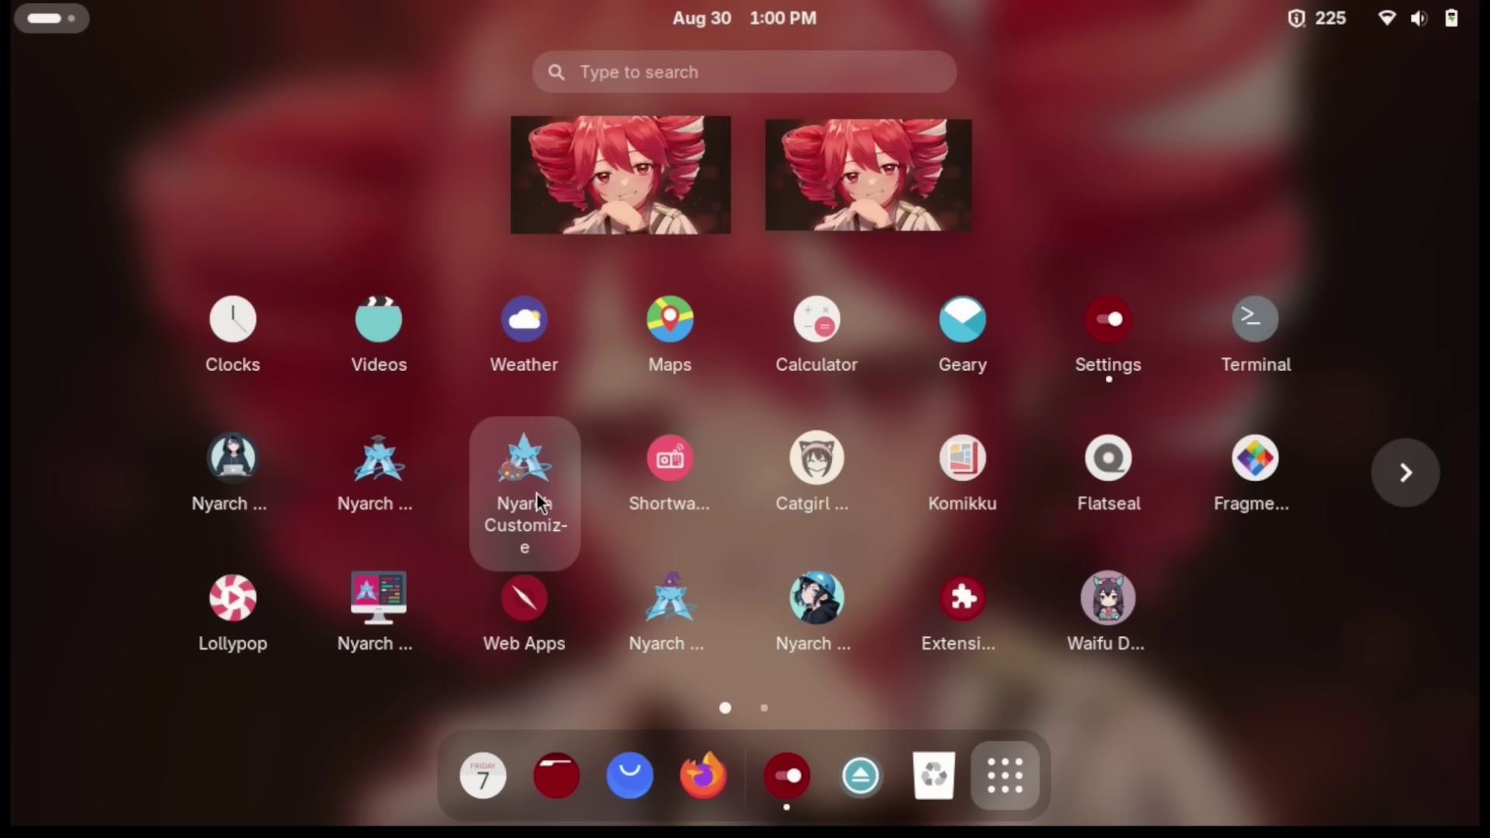
Launch Nyarch Customize and try Wobbly Windows by dragging its window.
{"action": "left_click", "coordinate": [537, 492]}
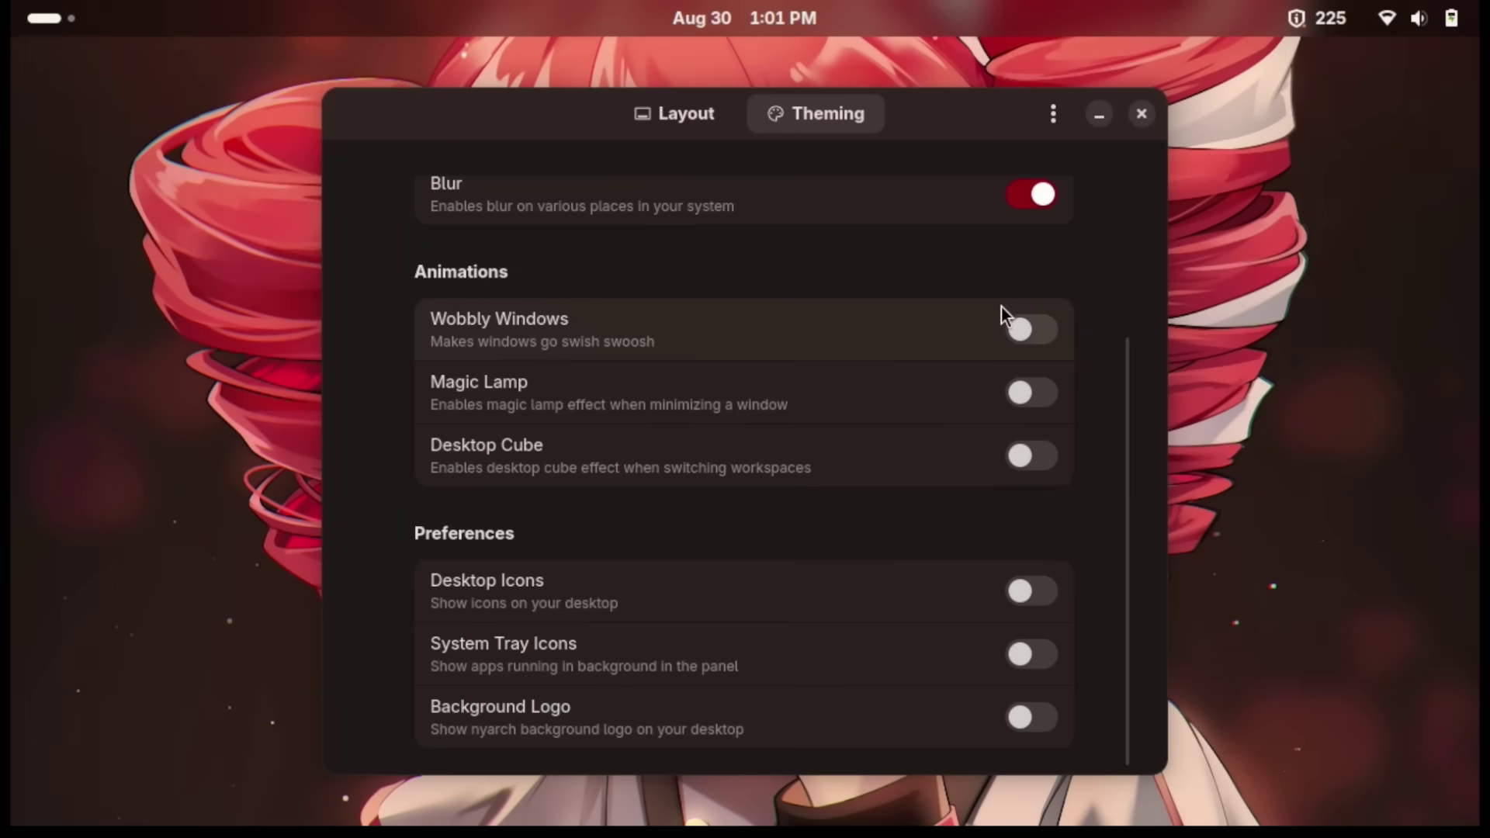
{"action": "left_click", "coordinate": [1013, 325]}
{"action": "mouse_move", "coordinate": [1022, 117]}
{"action": "left_mouse_down"}
{"action": "mouse_move", "coordinate": [694, 128]}
{"action": "mouse_move", "coordinate": [1013, 141]}
{"action": "mouse_move", "coordinate": [768, 143]}
{"action": "mouse_move", "coordinate": [1022, 118]}
{"action": "left_mouse_up"}
Try the Magic Lamp minimize effect, then switch workspaces from Activities to see the cube.
{"action": "left_click", "coordinate": [1015, 412]}
{"action": "left_click", "coordinate": [1067, 126]}
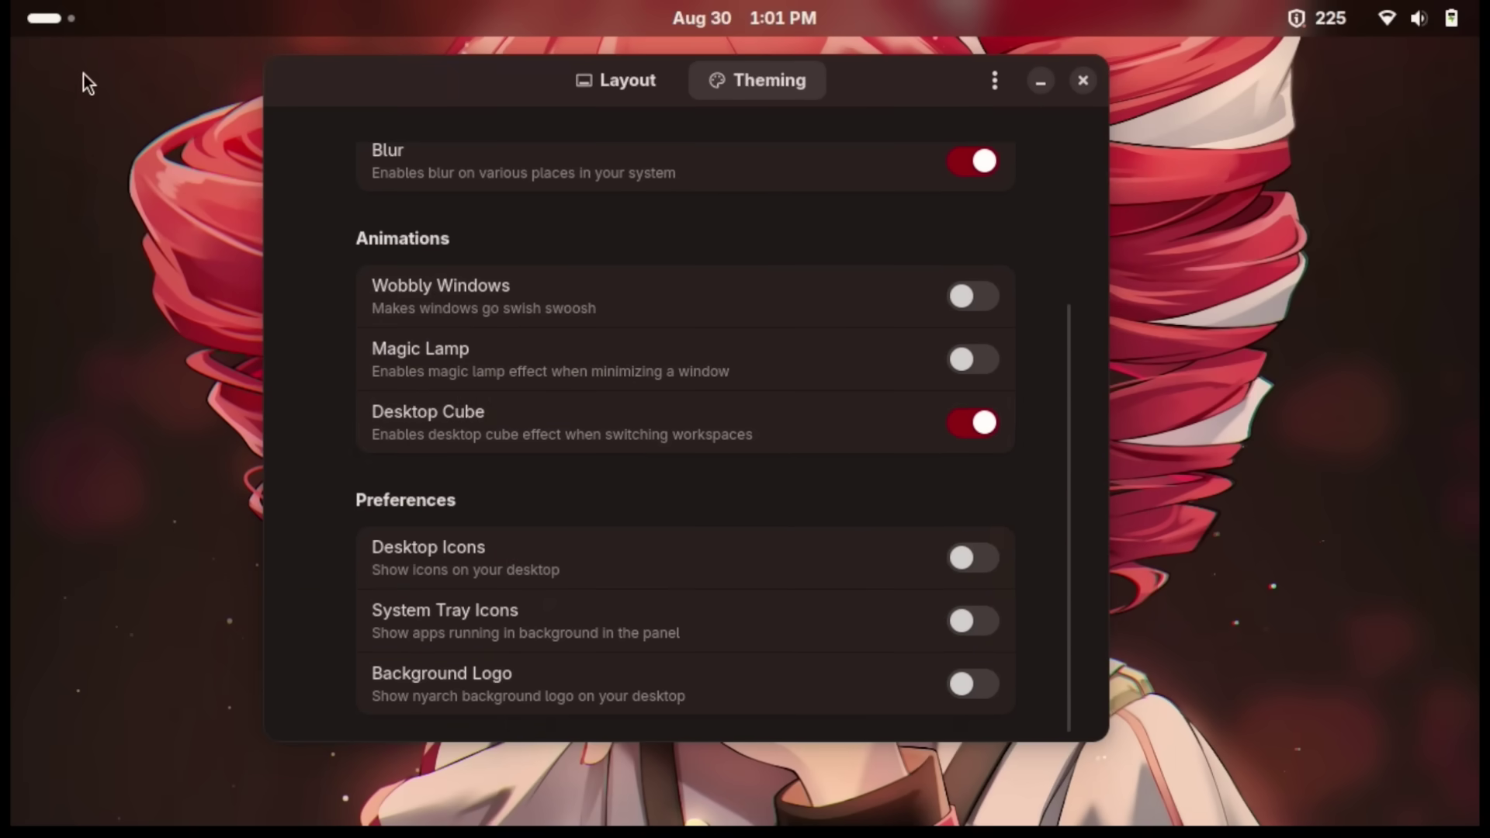
{"action": "left_click", "coordinate": [48, 19]}
{"action": "key", "text": "ctrl+alt+Right"}
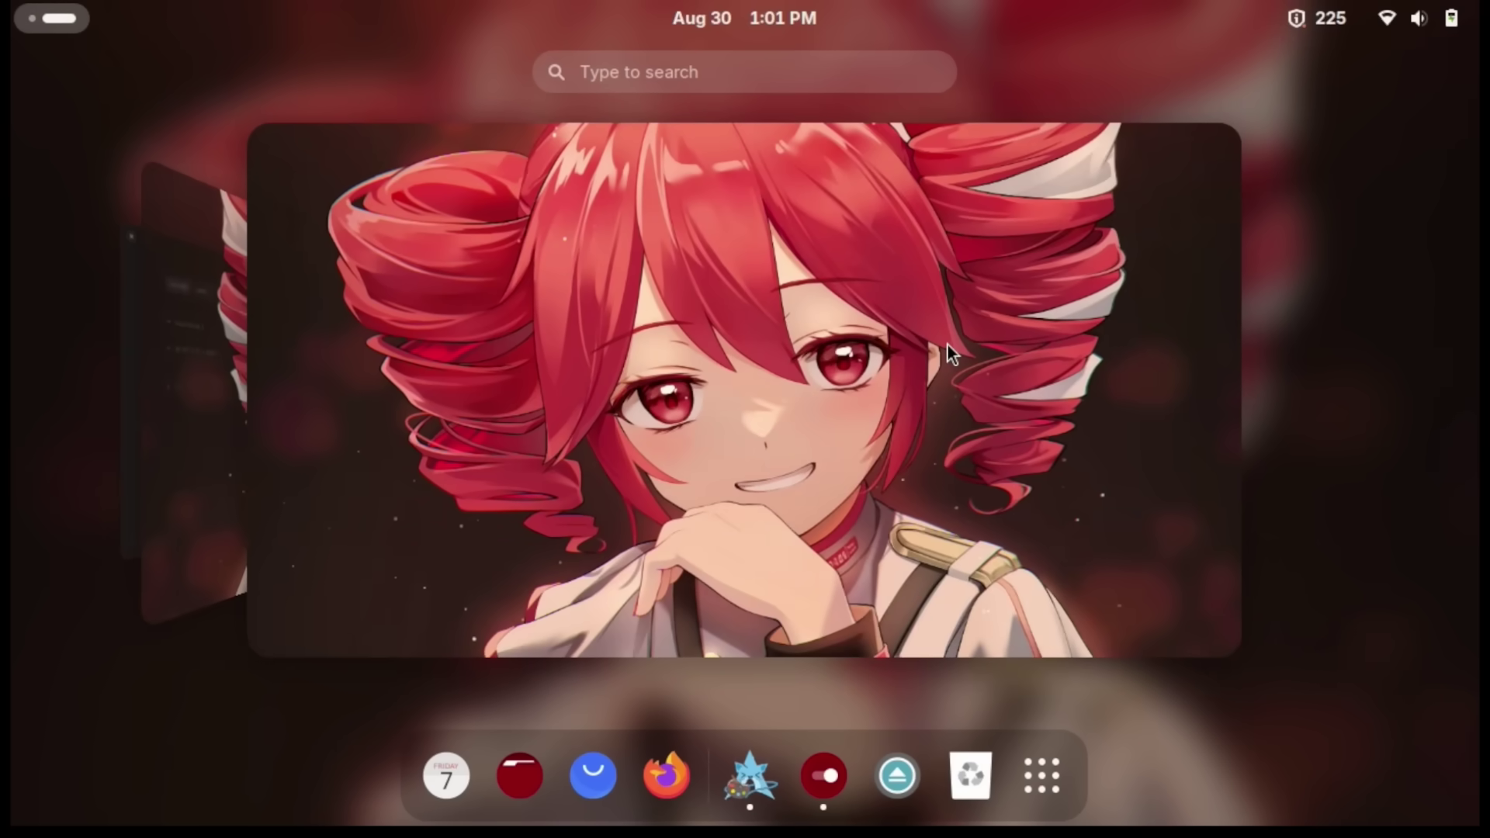
Back on the first workspace, launch Catgirl Downloader, load two new pictures, and close it.
{"action": "key", "text": "ctrl+alt+Left"}
{"action": "key", "text": "super+a"}
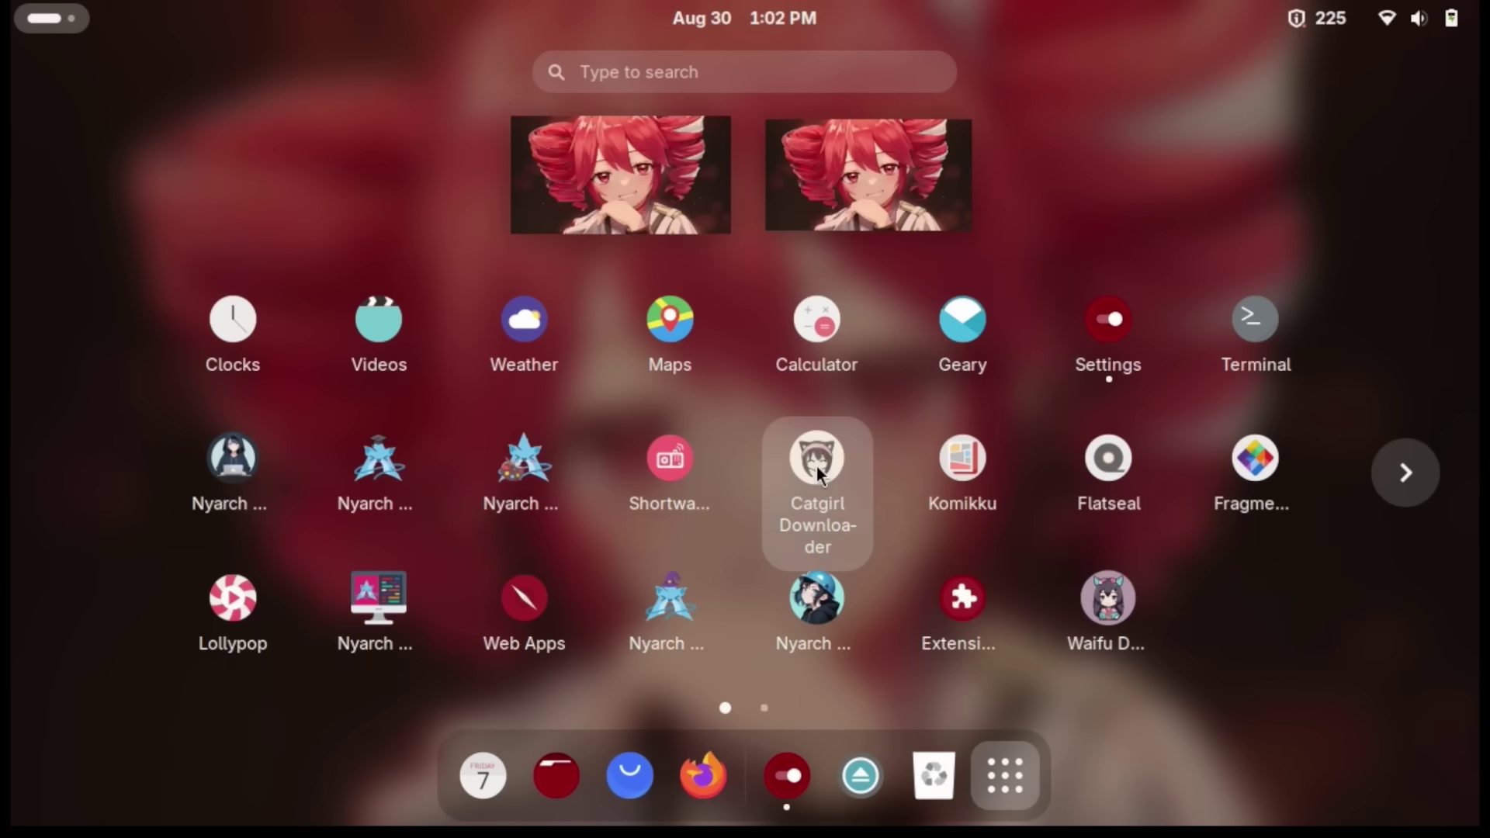
{"action": "left_click", "coordinate": [818, 470]}
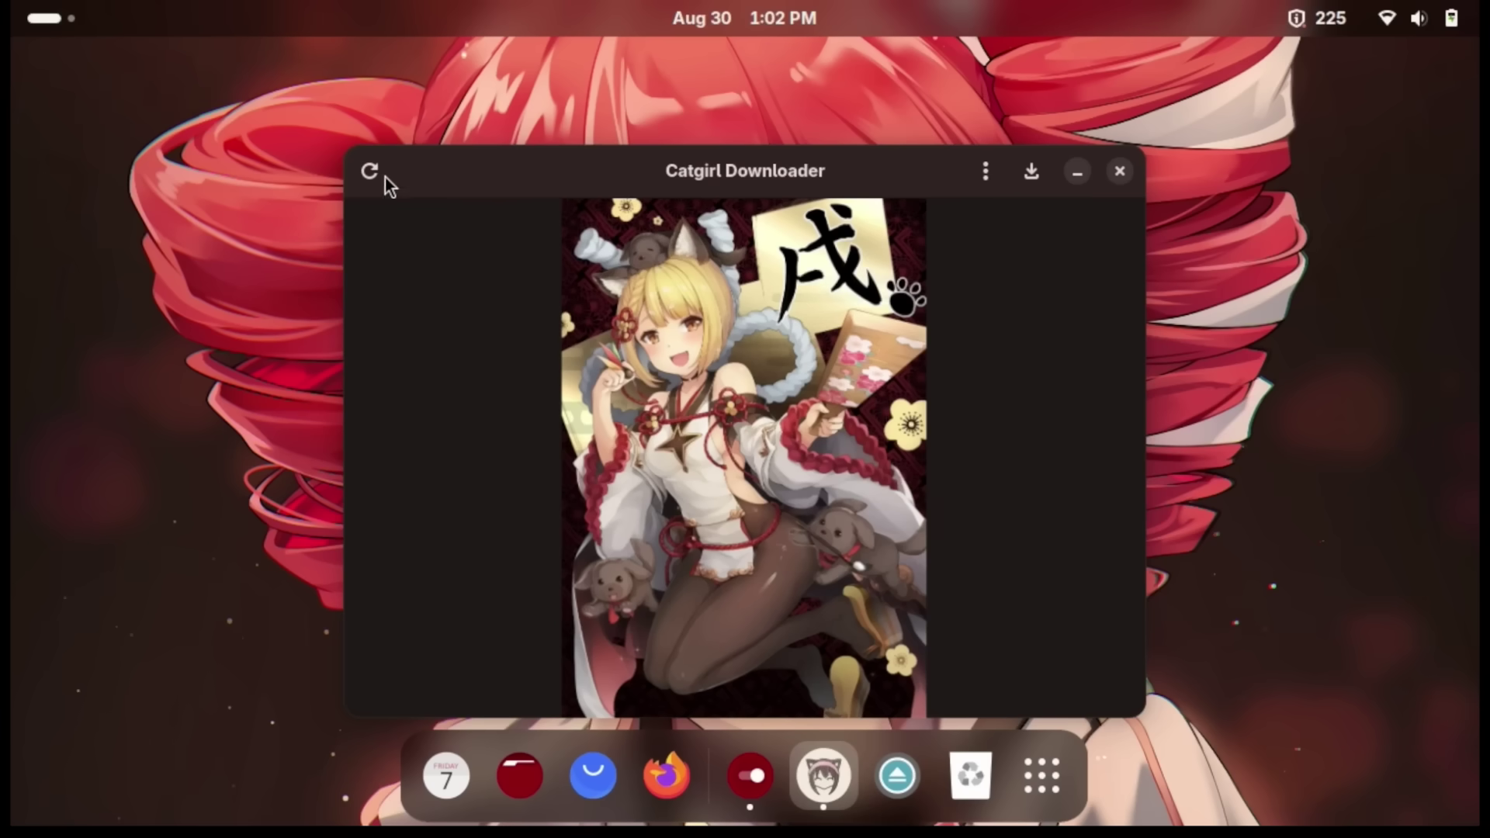
{"action": "left_click", "coordinate": [370, 172]}
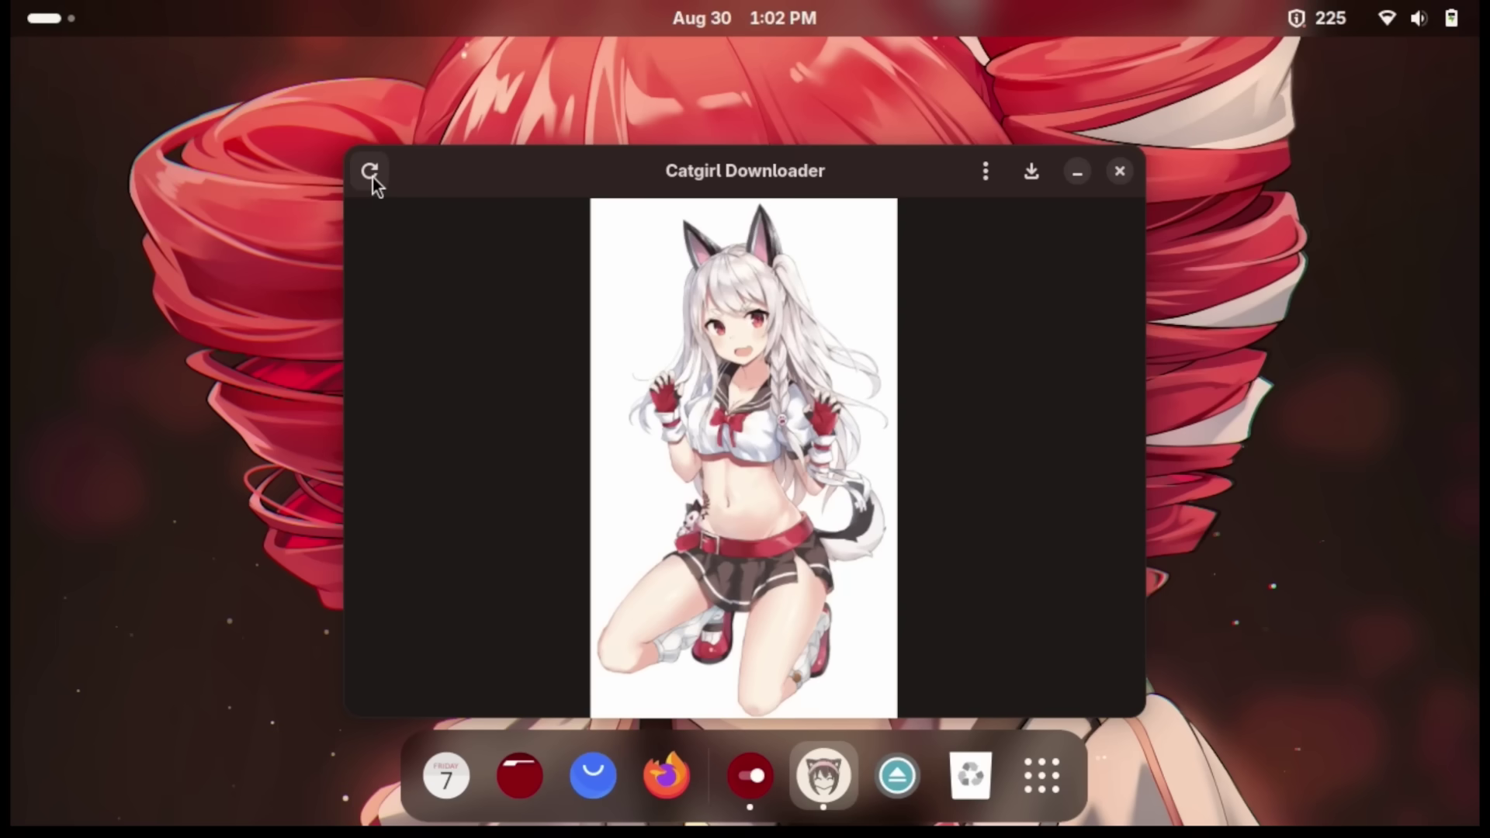
{"action": "left_click", "coordinate": [372, 177]}
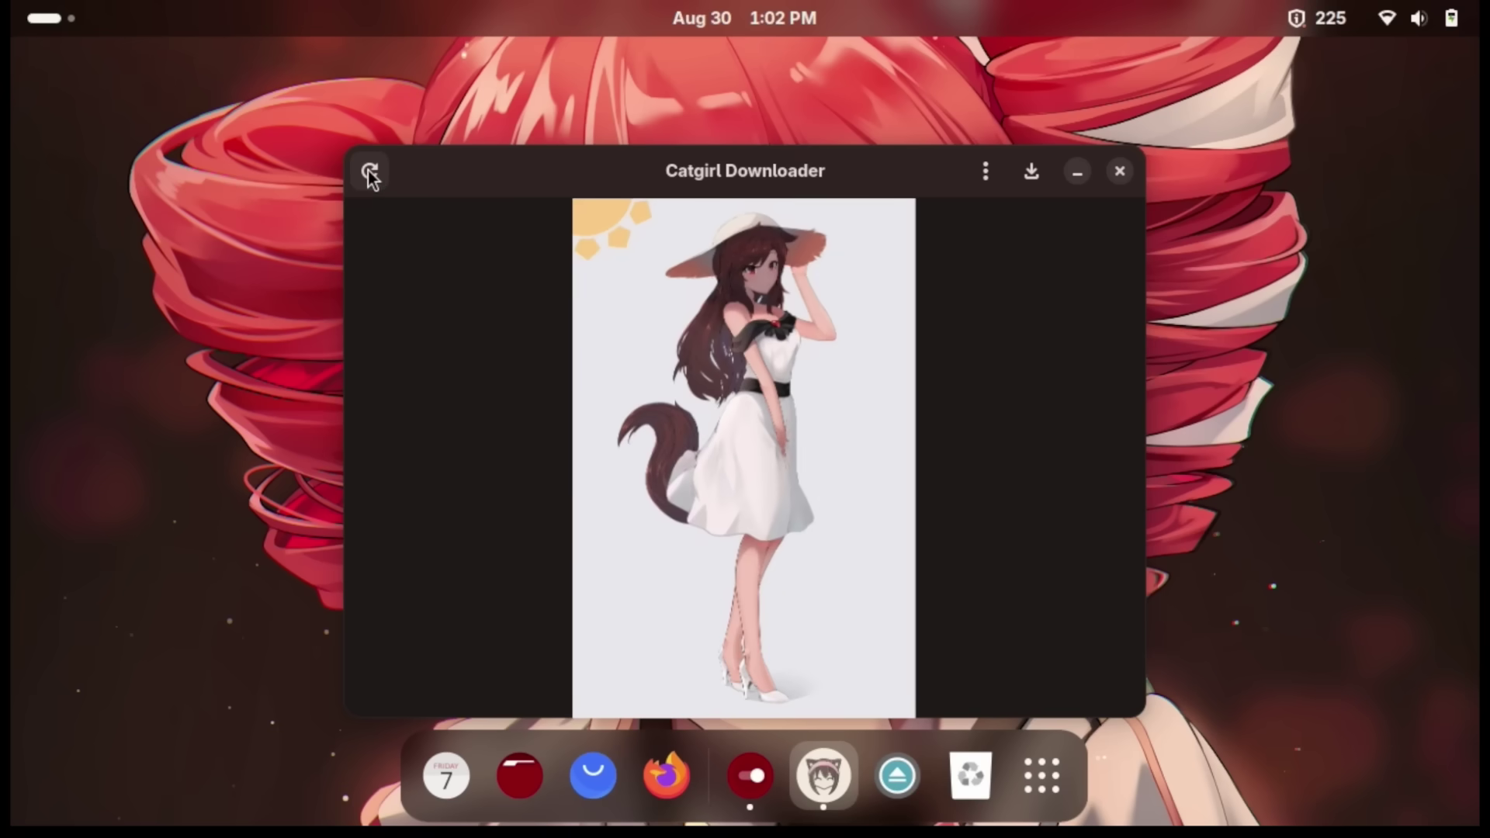
{"action": "left_click", "coordinate": [1119, 173]}
Launch Fragments to its empty Get Some Torrents page and close it.
{"action": "key", "text": "super+a"}
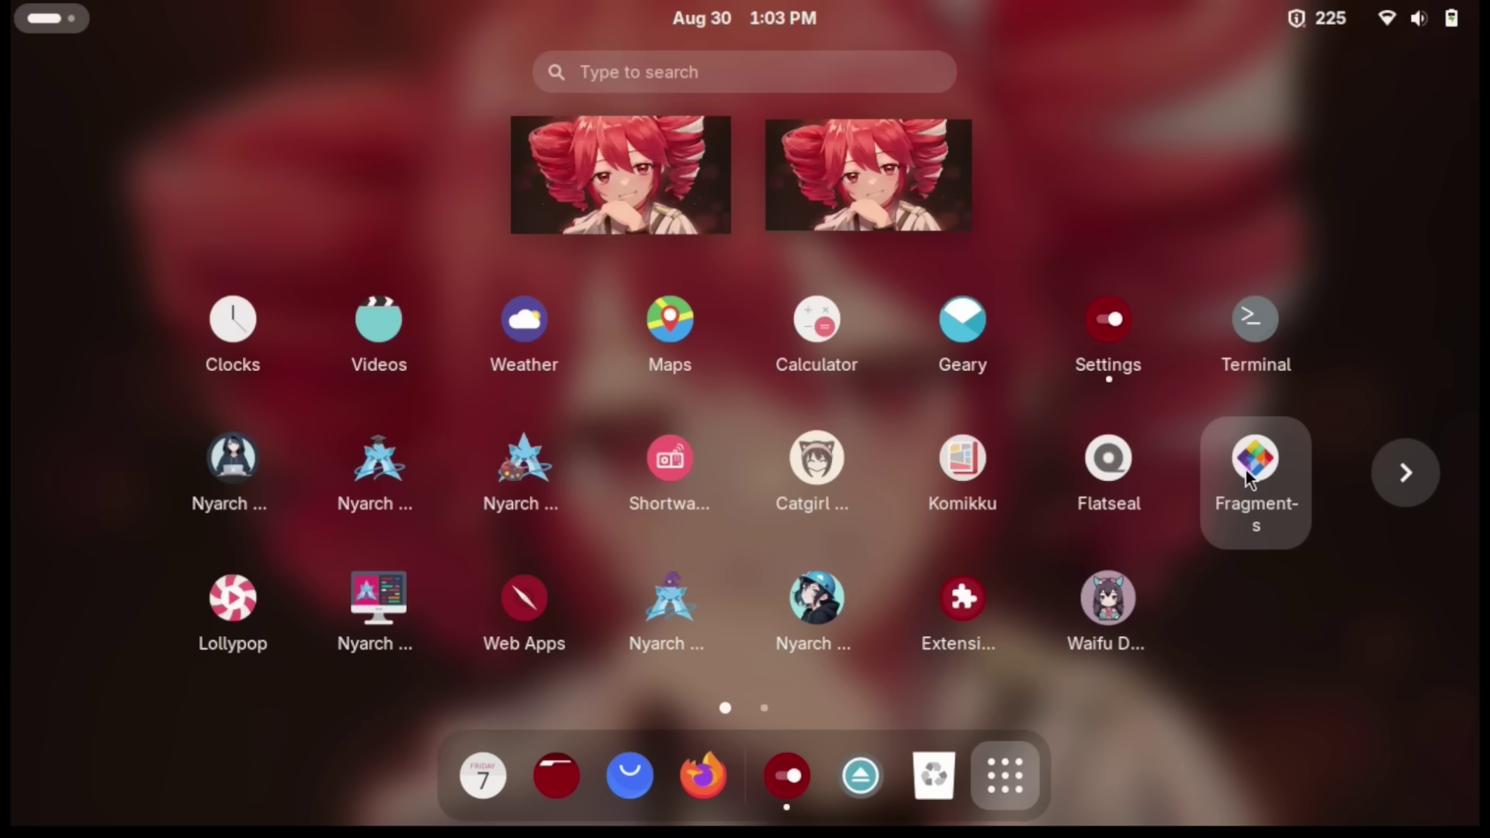
{"action": "left_click", "coordinate": [1251, 461]}
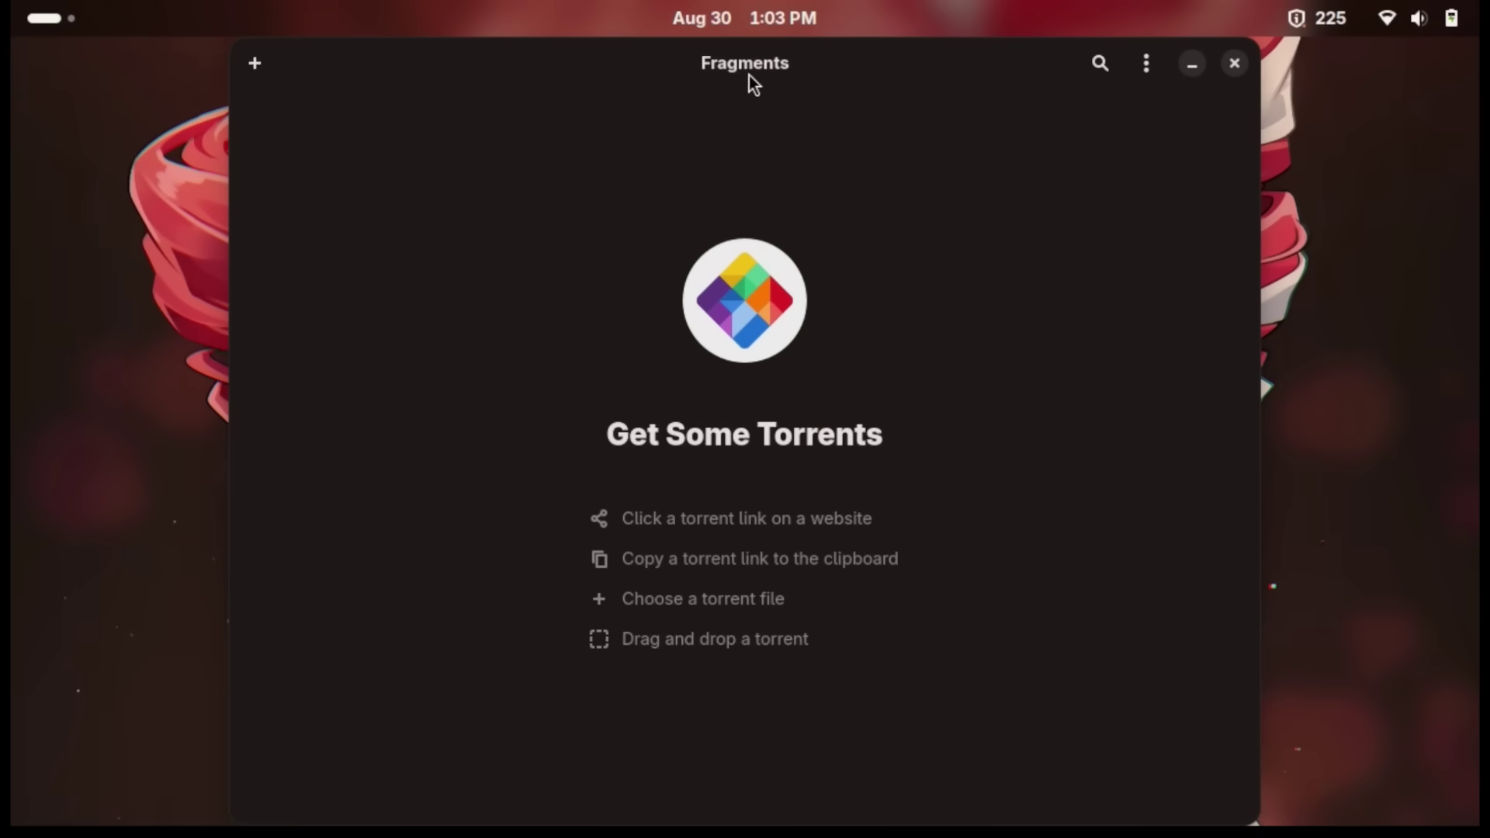
{"action": "left_click", "coordinate": [1235, 62]}
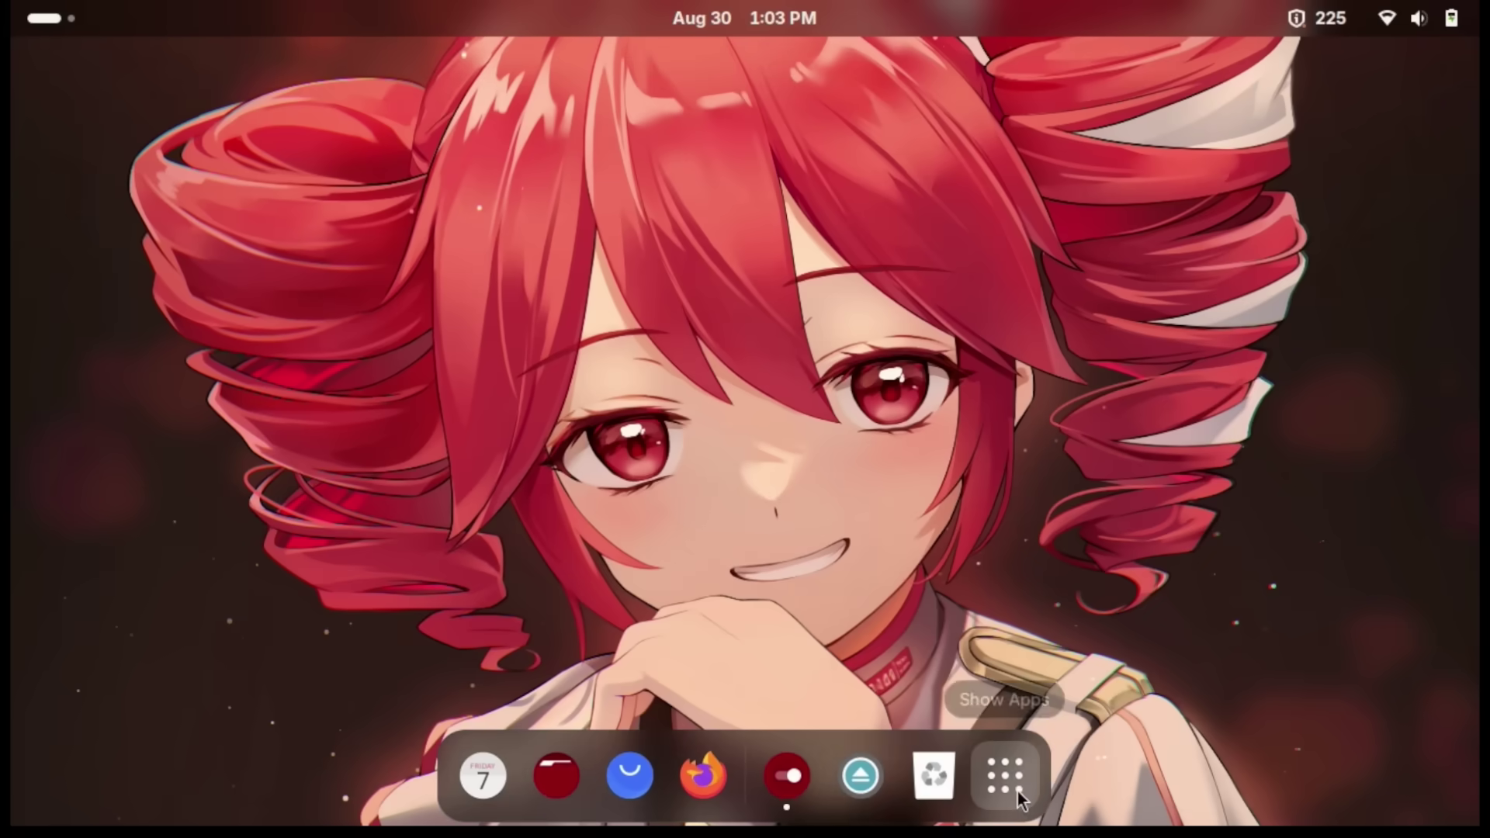
Launch Waifu Downloader from the app grid and close it once a picture appears.
{"action": "left_click", "coordinate": [1009, 780]}
{"action": "left_click", "coordinate": [1141, 598]}
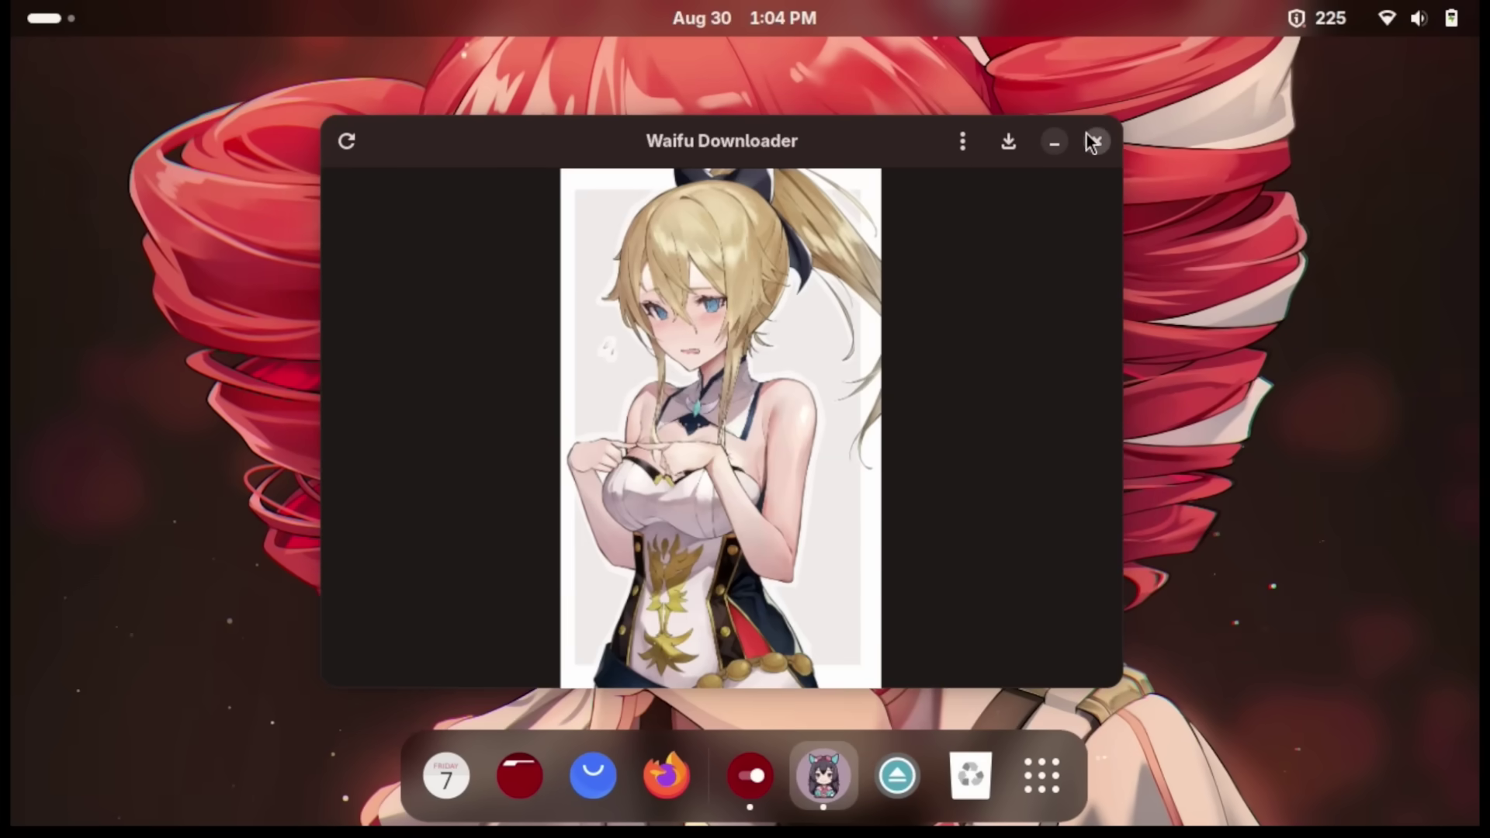
{"action": "left_click", "coordinate": [1093, 142]}
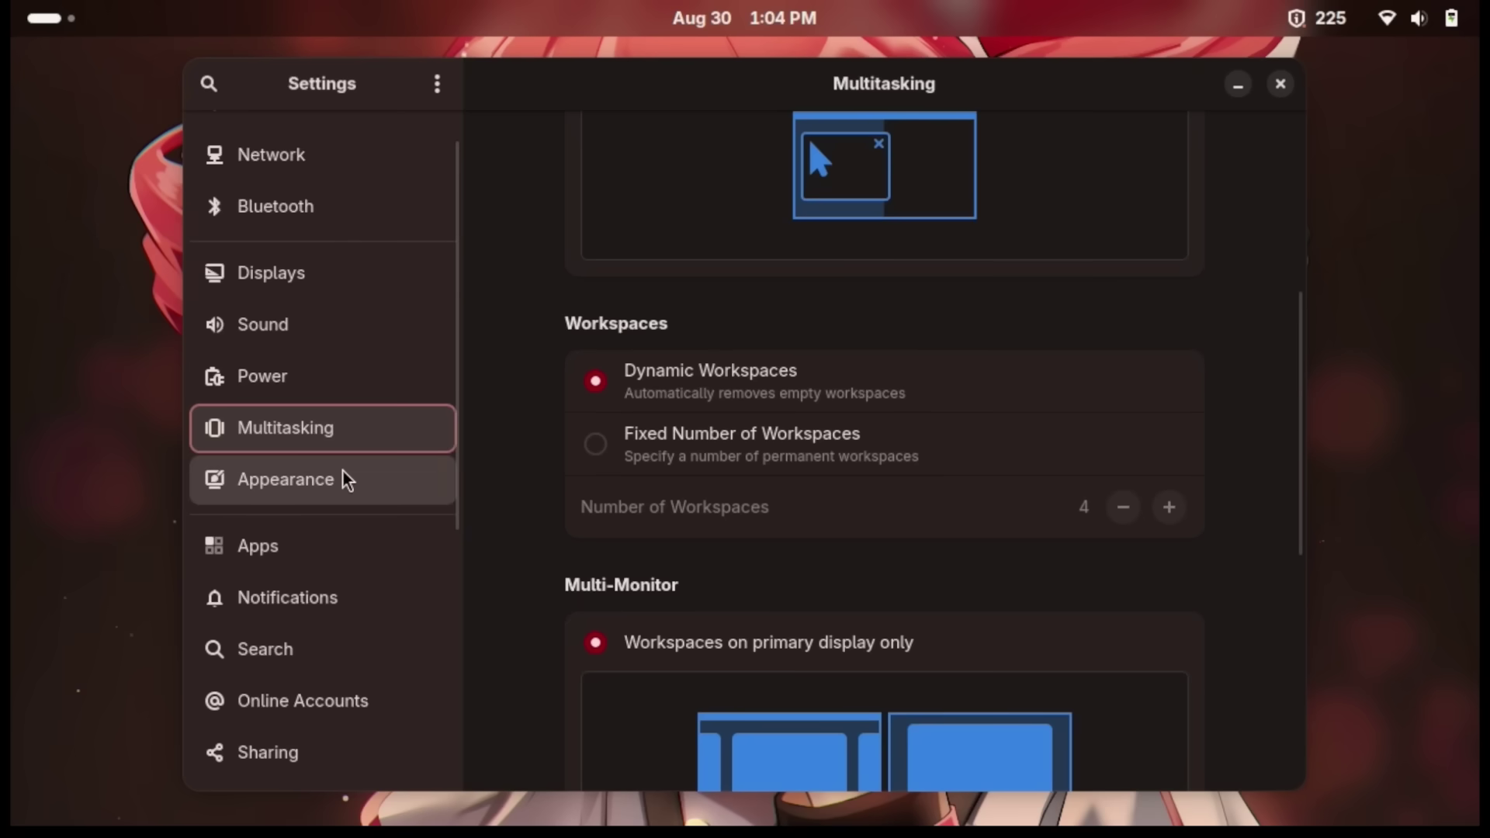
Open the Appearance page and scroll down to the Background wallpaper thumbnails.
{"action": "left_click", "coordinate": [376, 479]}
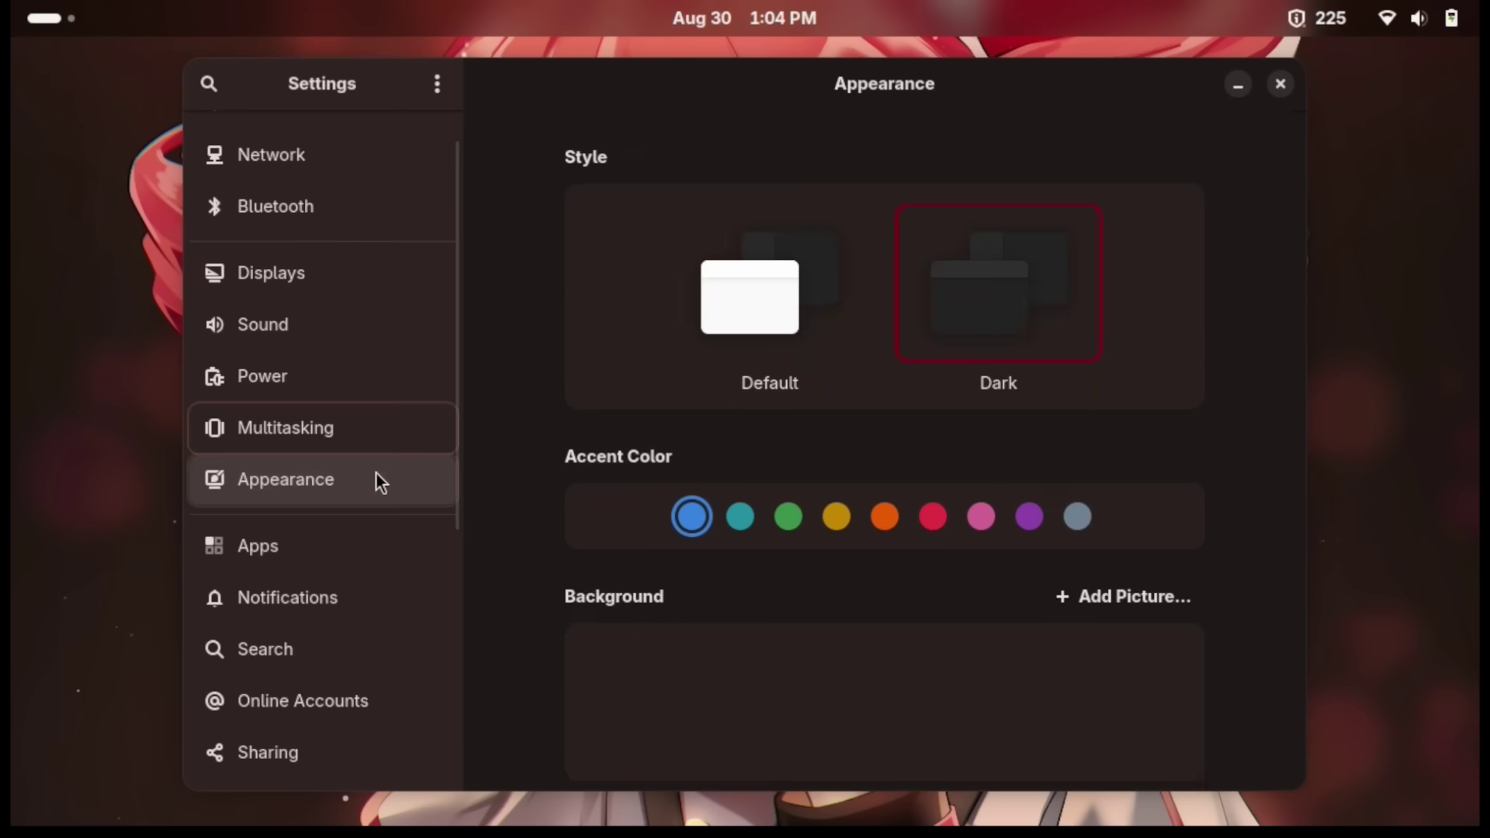
{"action": "scroll", "coordinate": [765, 435], "scroll_direction": "down", "scroll_amount": 3}
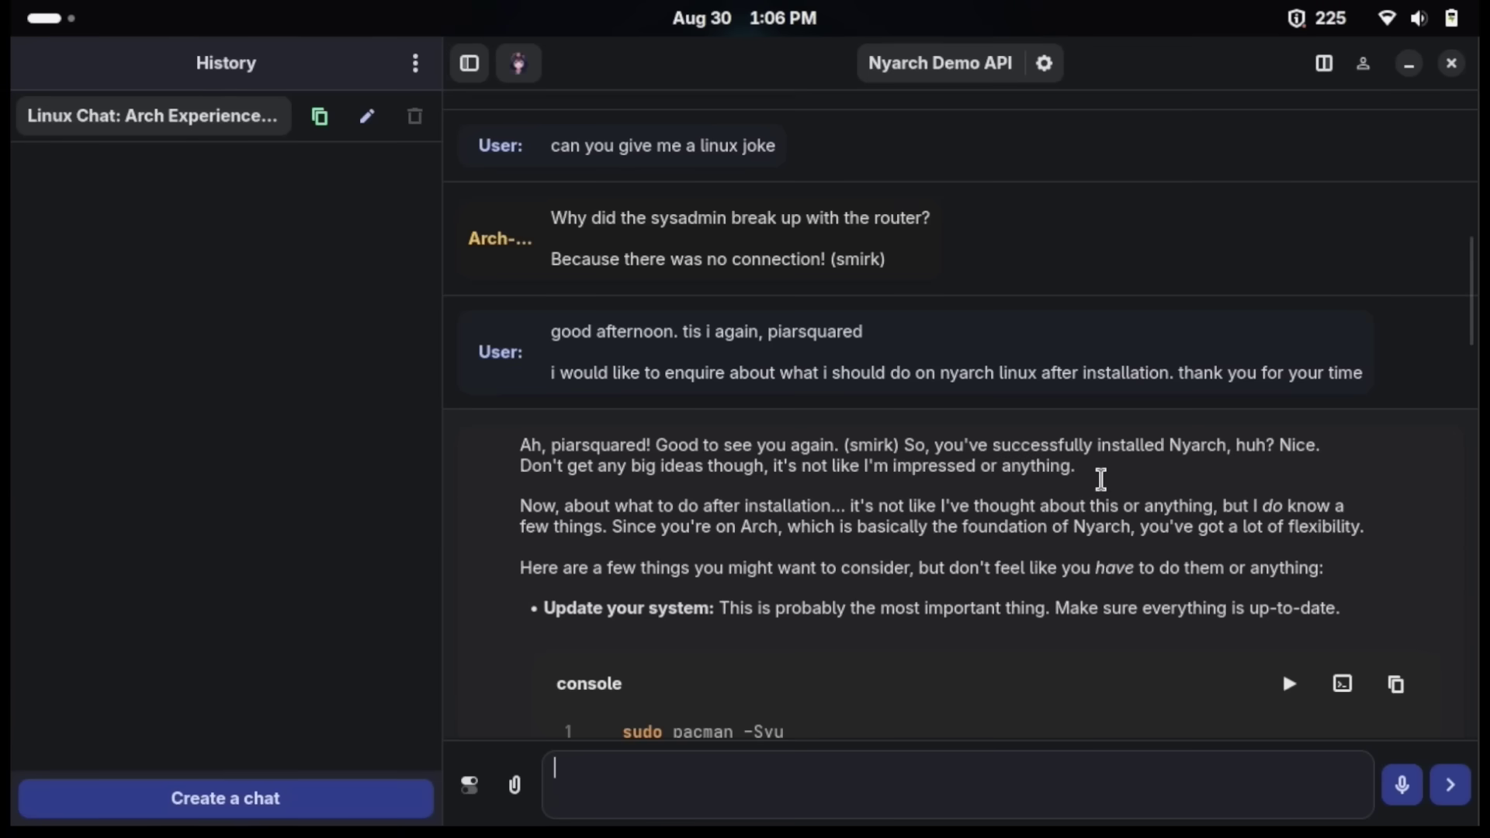
Submit the sudo password so pacman -Syu downloads 226 packages, then launch Resources.
{"action": "scroll", "coordinate": [1102, 485], "scroll_direction": "down", "scroll_amount": 3}
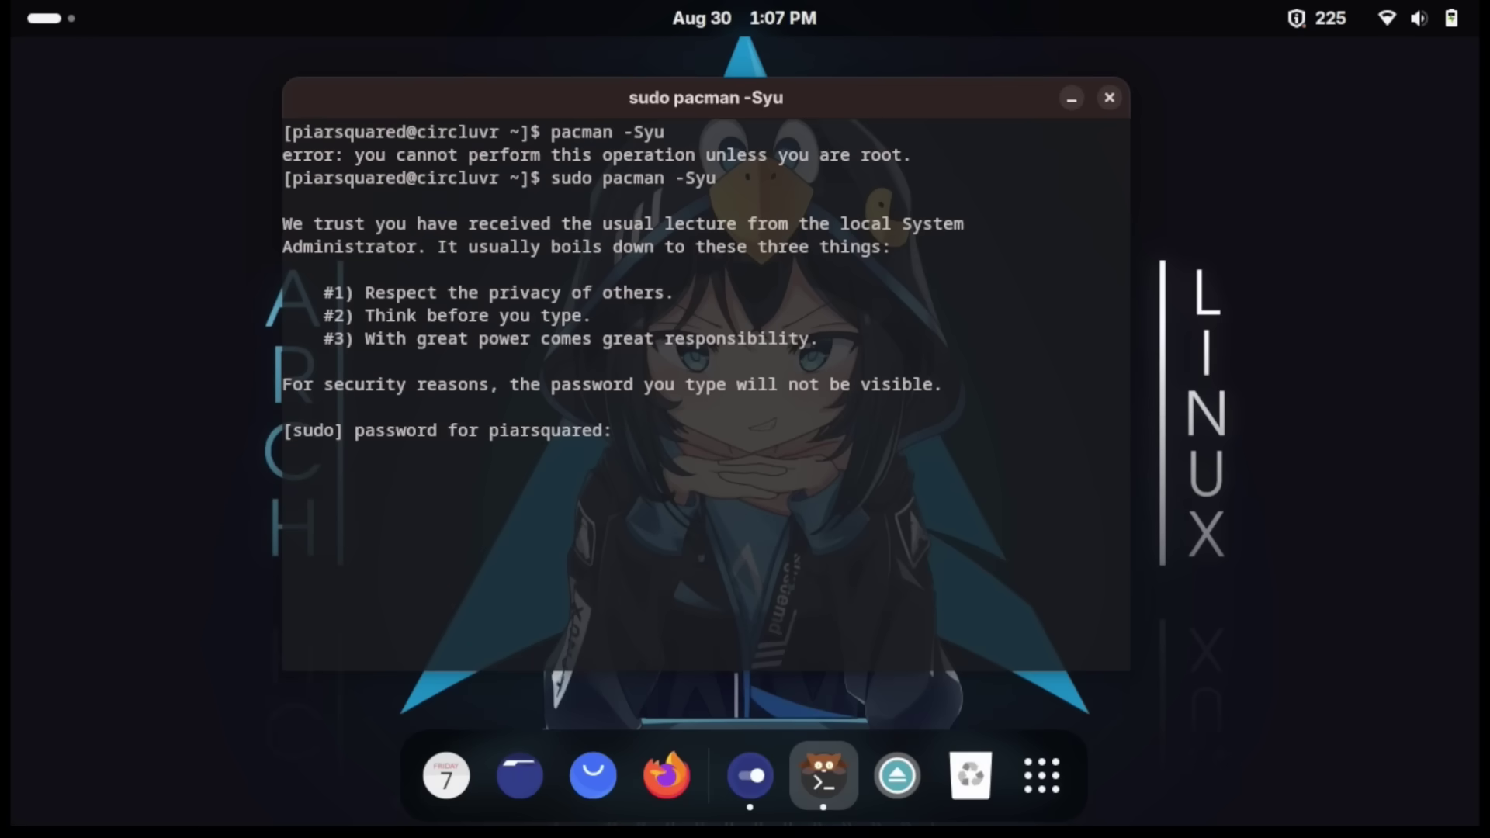
{"action": "key", "text": "Return"}
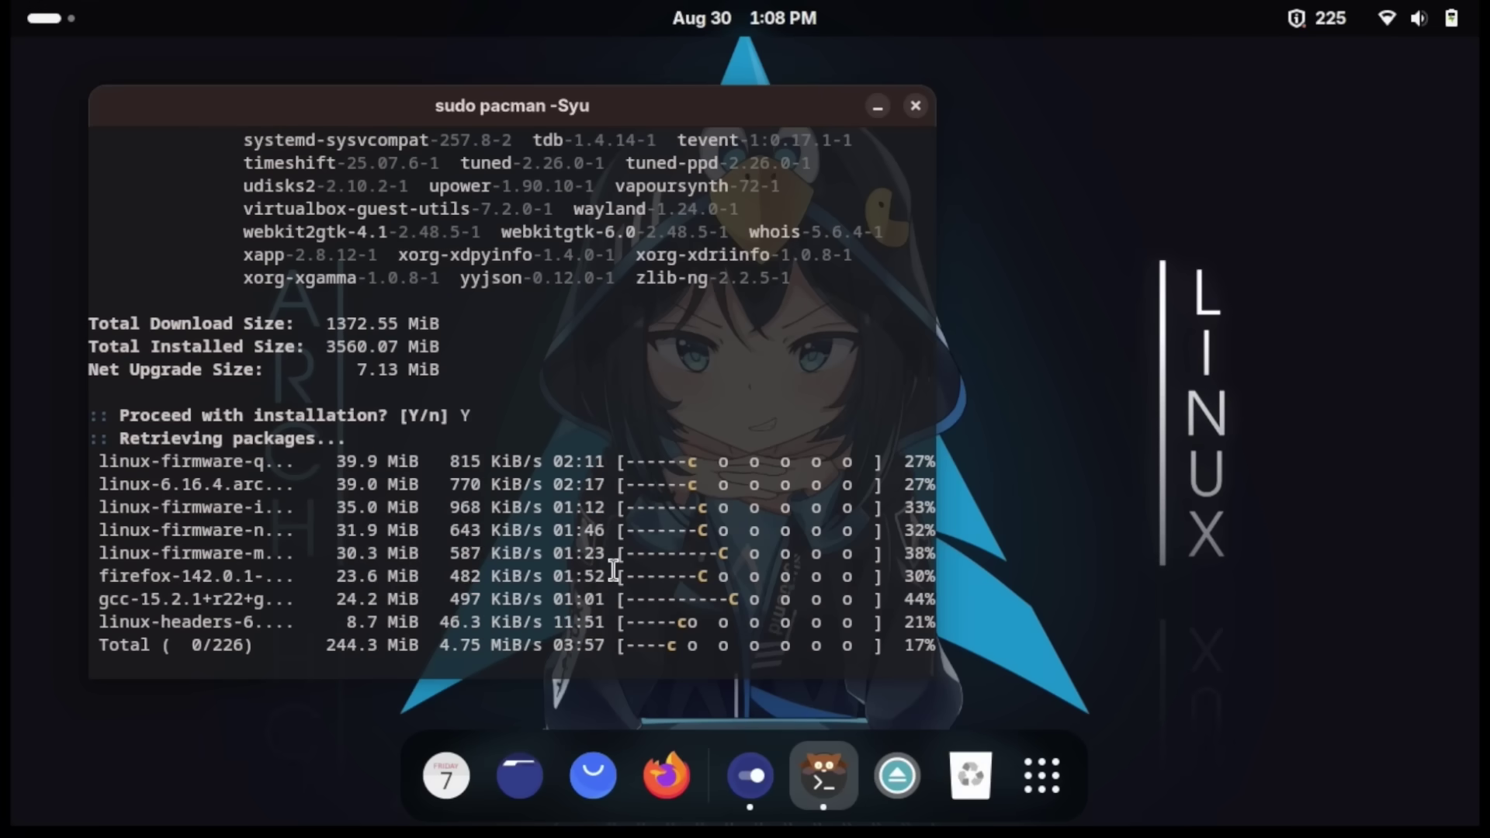
{"action": "key", "text": "super+a"}
{"action": "left_click", "coordinate": [824, 463]}
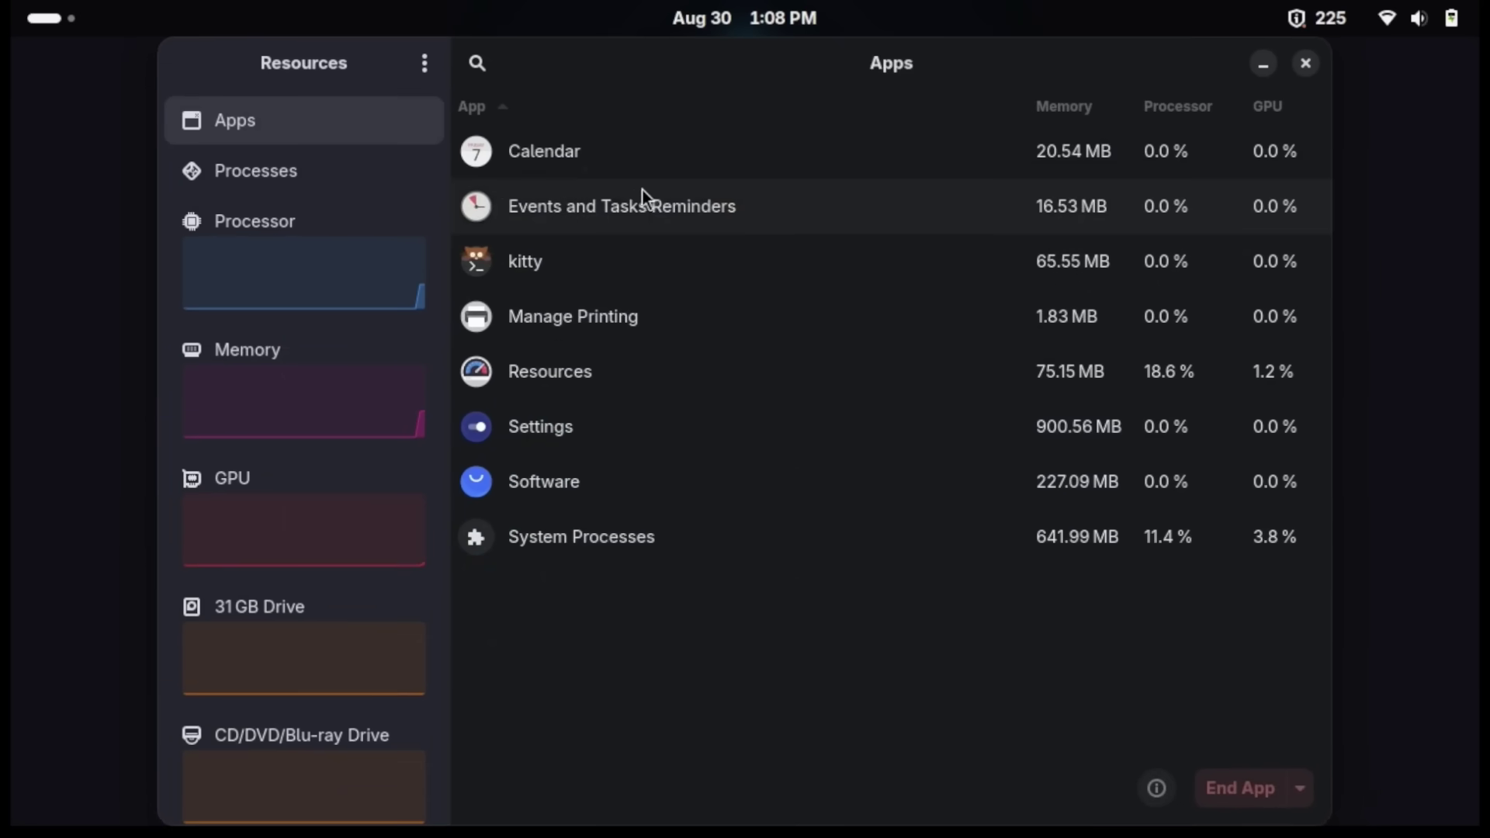
Review Resources' per-app memory, processor use and device list, then launch Characters.
{"action": "scroll", "coordinate": [314, 636], "scroll_direction": "down", "scroll_amount": 10}
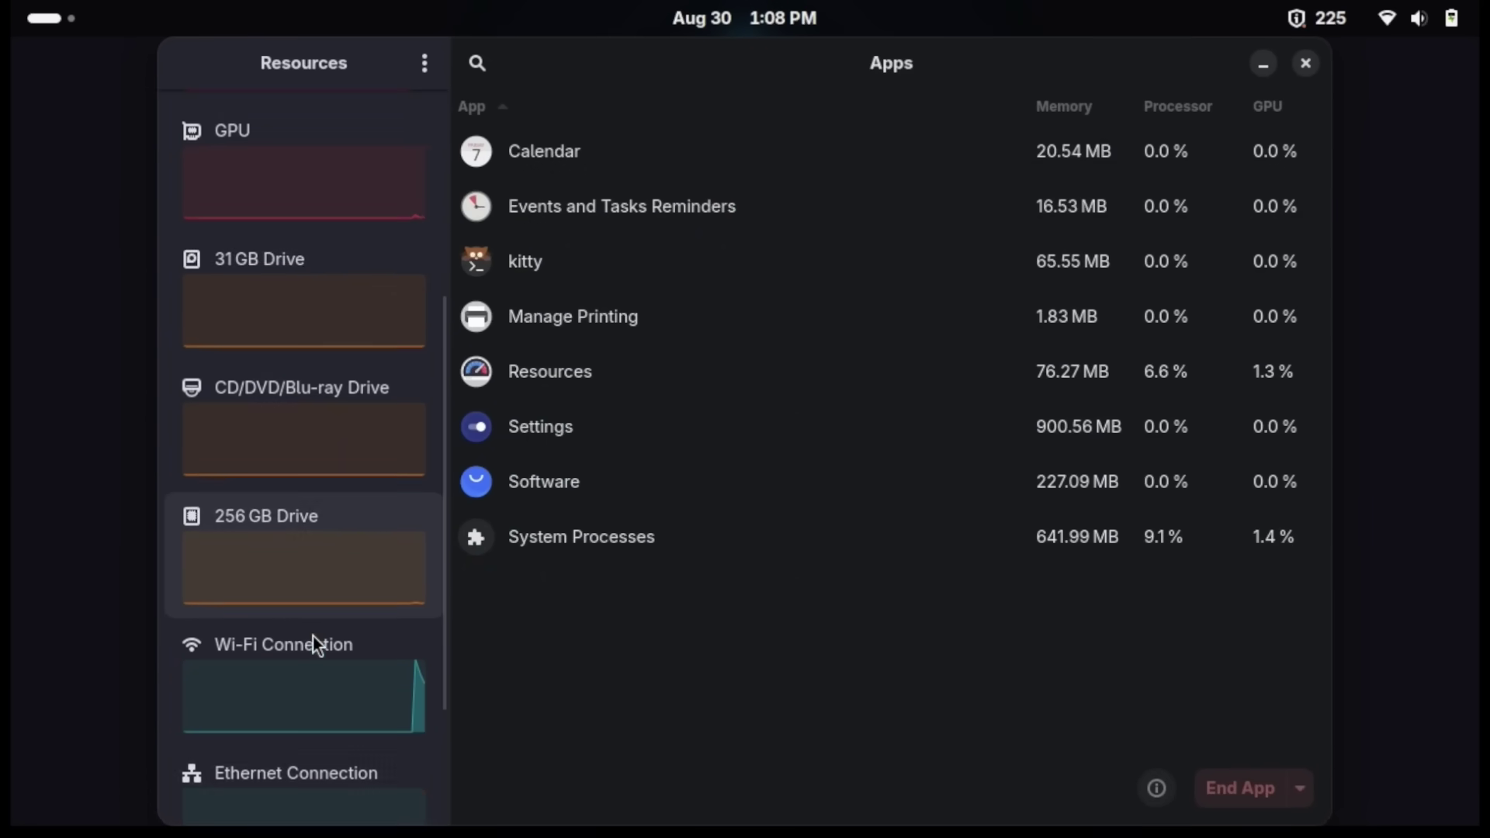
{"action": "scroll", "coordinate": [313, 636], "scroll_direction": "up", "scroll_amount": 10}
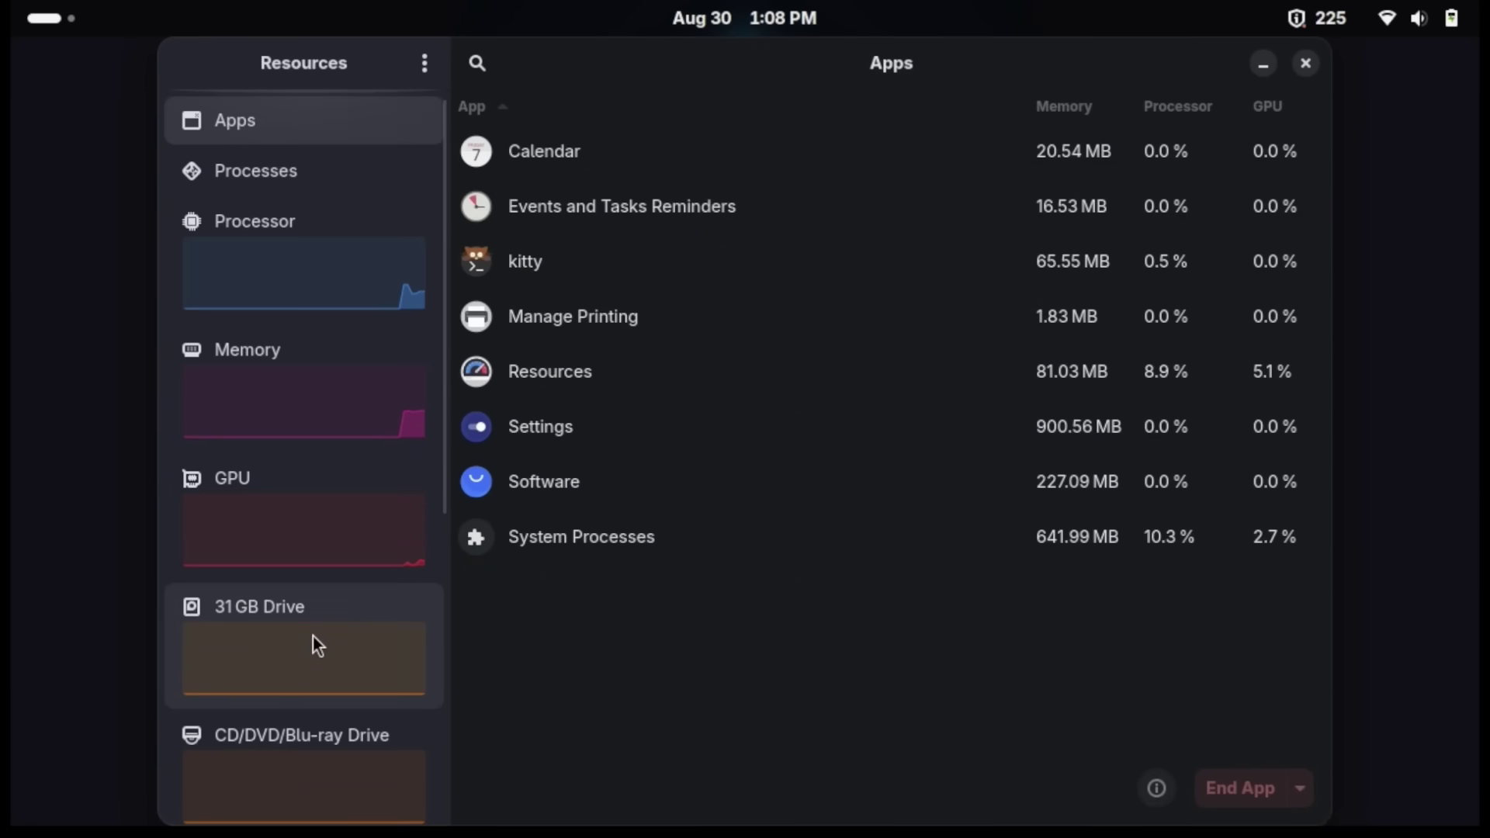
{"action": "left_click", "coordinate": [1053, 794]}
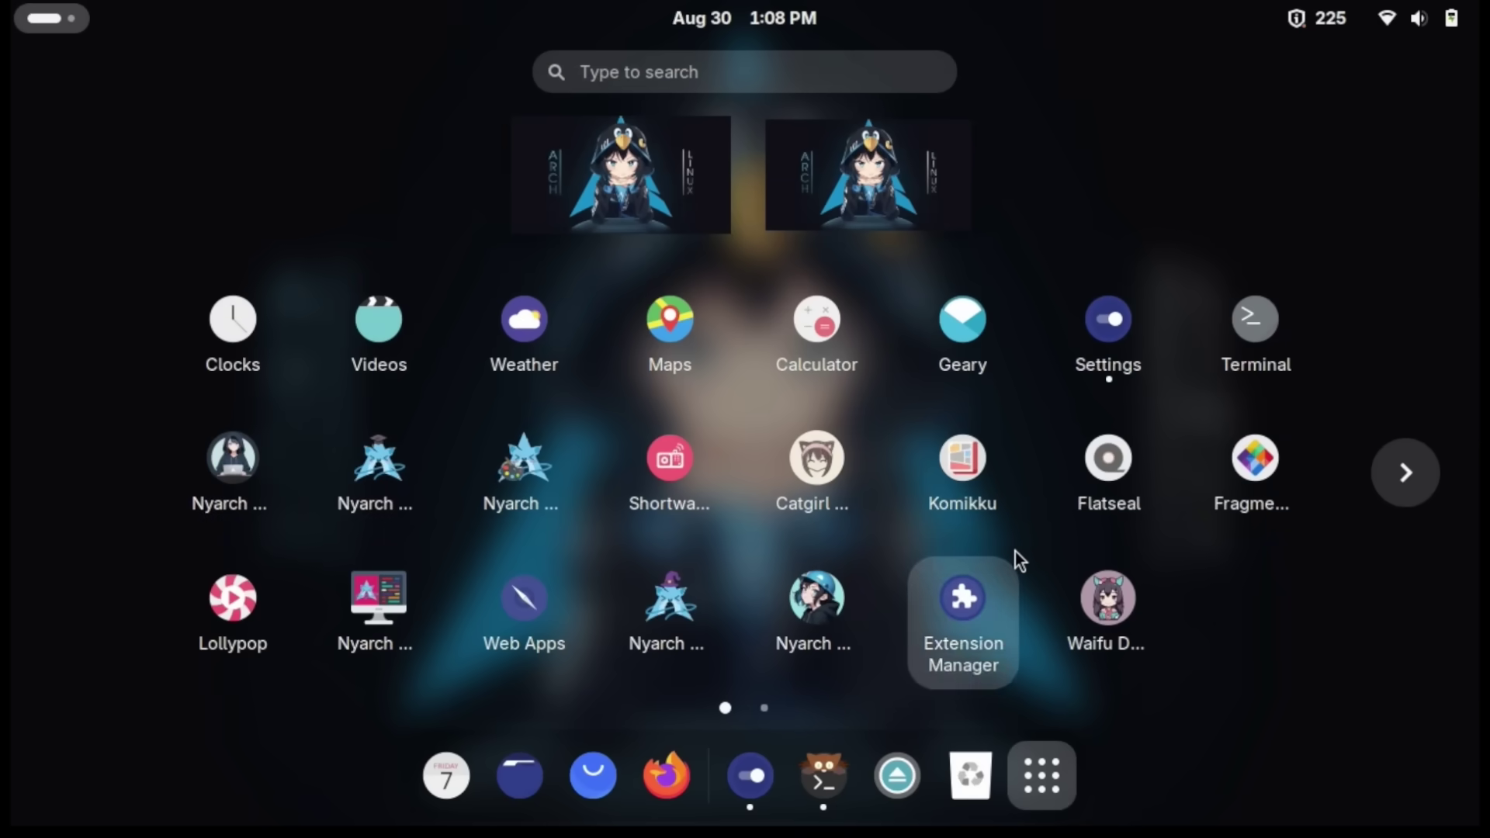
{"action": "scroll", "coordinate": [1007, 562], "scroll_direction": "down", "scroll_amount": 1}
{"action": "left_click", "coordinate": [258, 453]}
Browse the Characters emojis, close the window, and launch Shortwave.
{"action": "scroll", "coordinate": [537, 361], "scroll_direction": "down", "scroll_amount": 10}
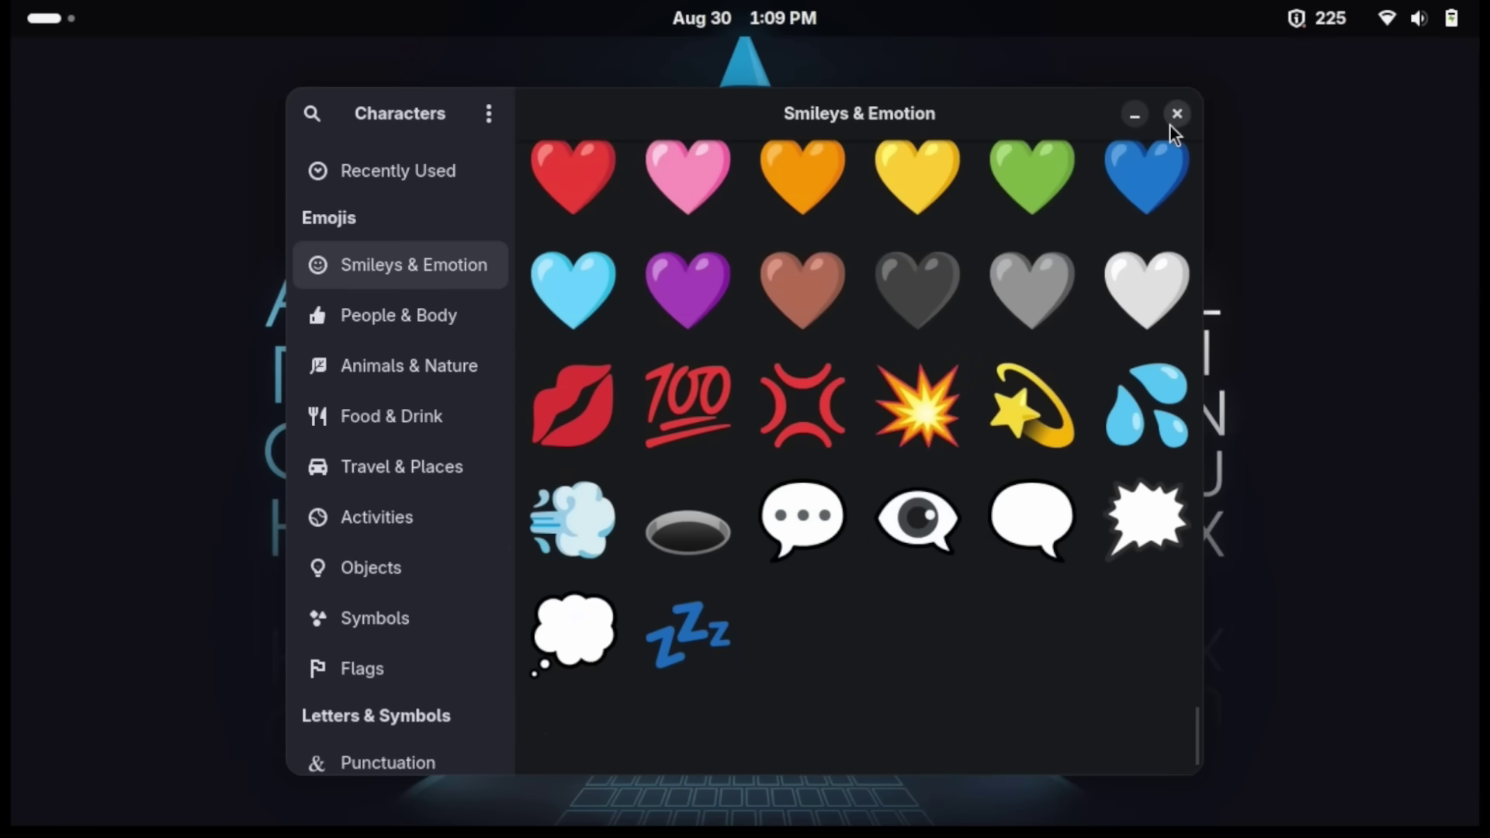
{"action": "left_click", "coordinate": [1177, 113]}
{"action": "key", "text": "super+a"}
{"action": "left_click", "coordinate": [659, 435]}
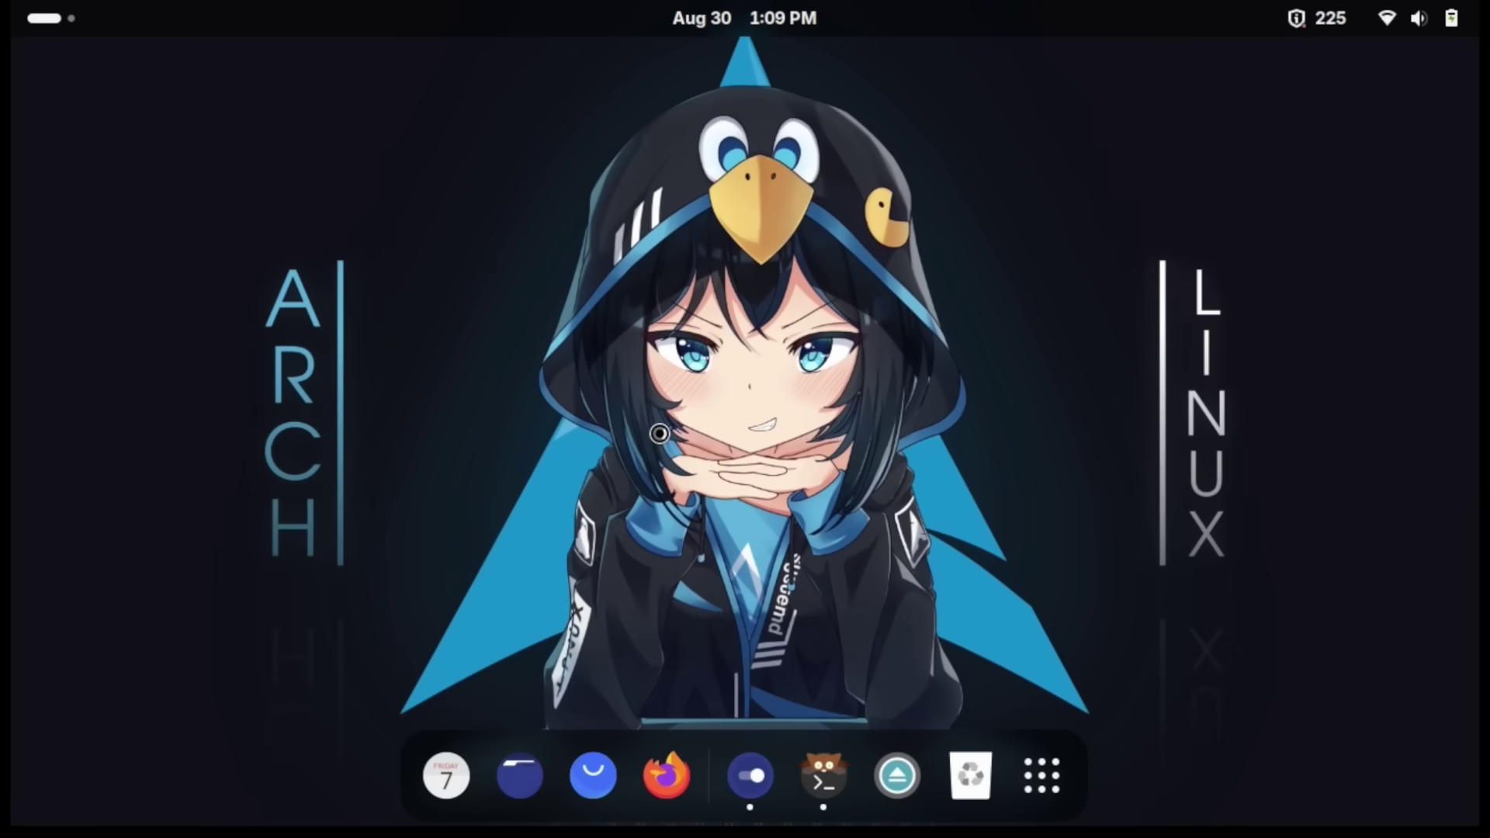
Browse Shortwave's radio stations, then open Calculator and clear the 489 result.
{"action": "left_click", "coordinate": [902, 575]}
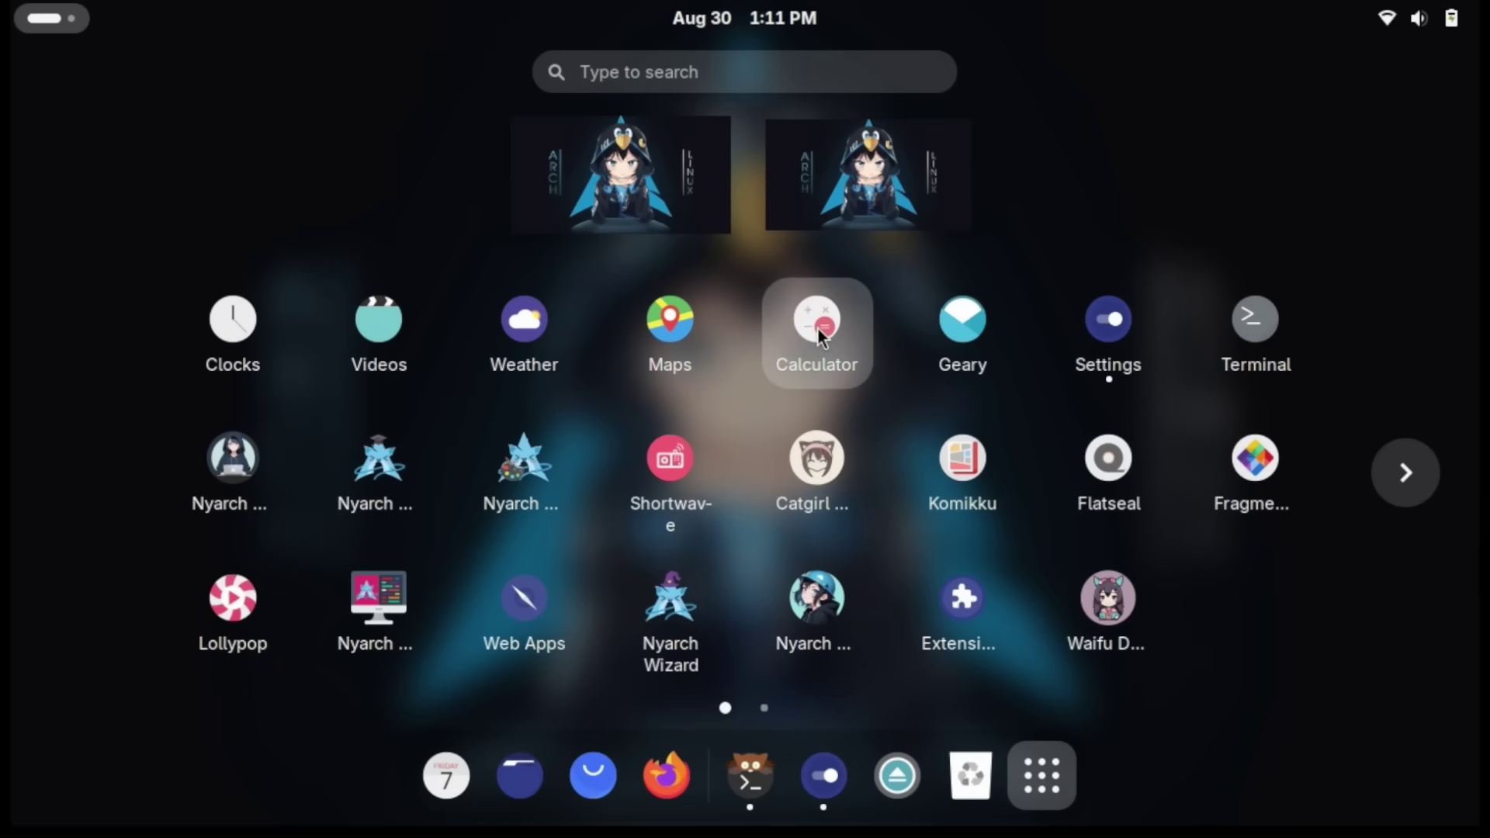
{"action": "left_click", "coordinate": [817, 327]}
{"action": "key", "text": "BackSpace"}
{"action": "key", "text": "BackSpace"}
{"action": "key", "text": "BackSpace"}
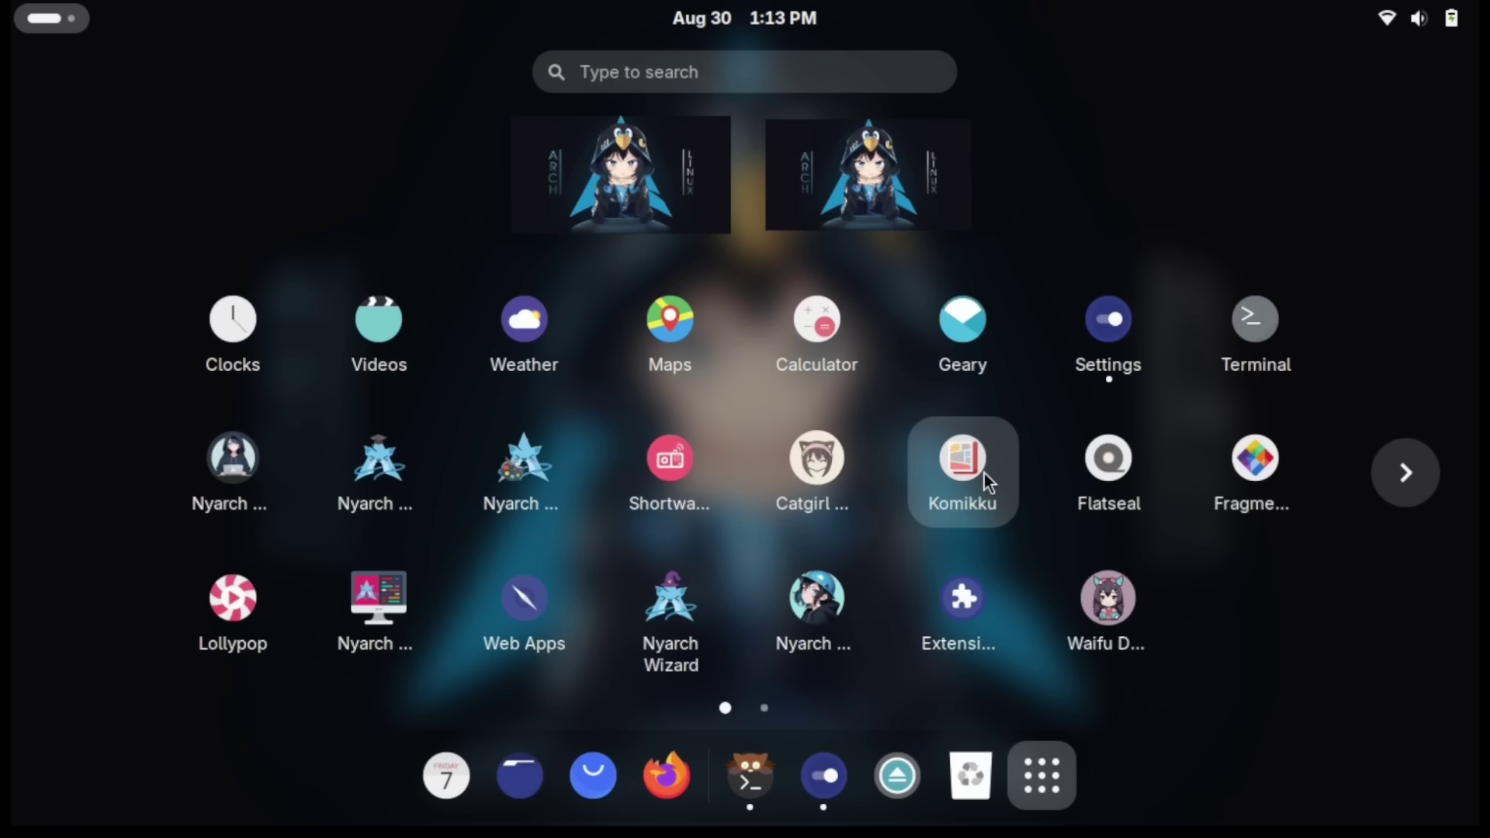
In Komikku, discover comics from a source and read Chapter 1 of How To Live As a Villain.
{"action": "left_click", "coordinate": [984, 477]}
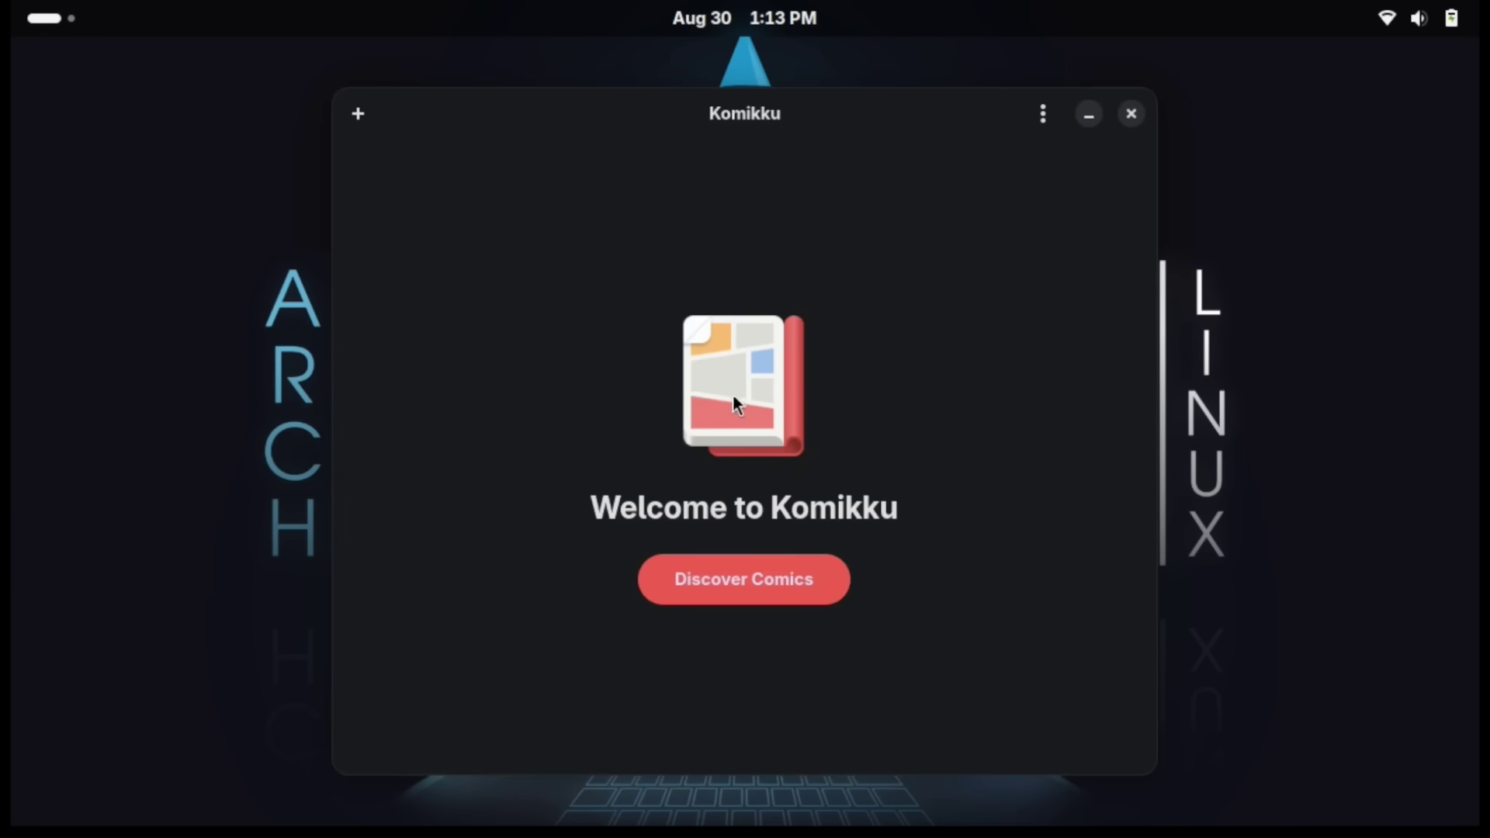
{"action": "left_click", "coordinate": [736, 565]}
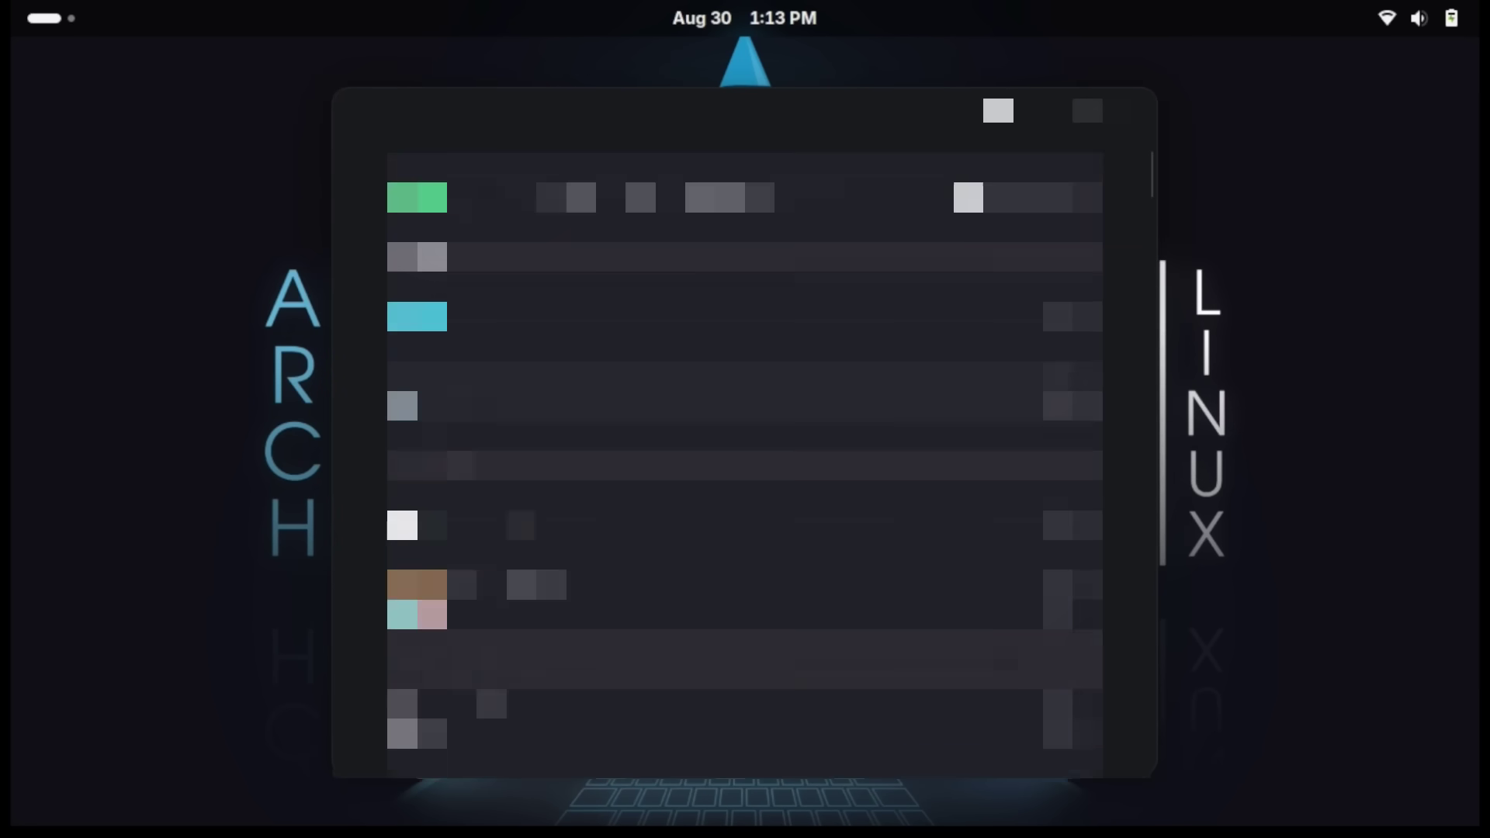
{"action": "scroll", "coordinate": [637, 589], "scroll_direction": "down", "scroll_amount": 10}
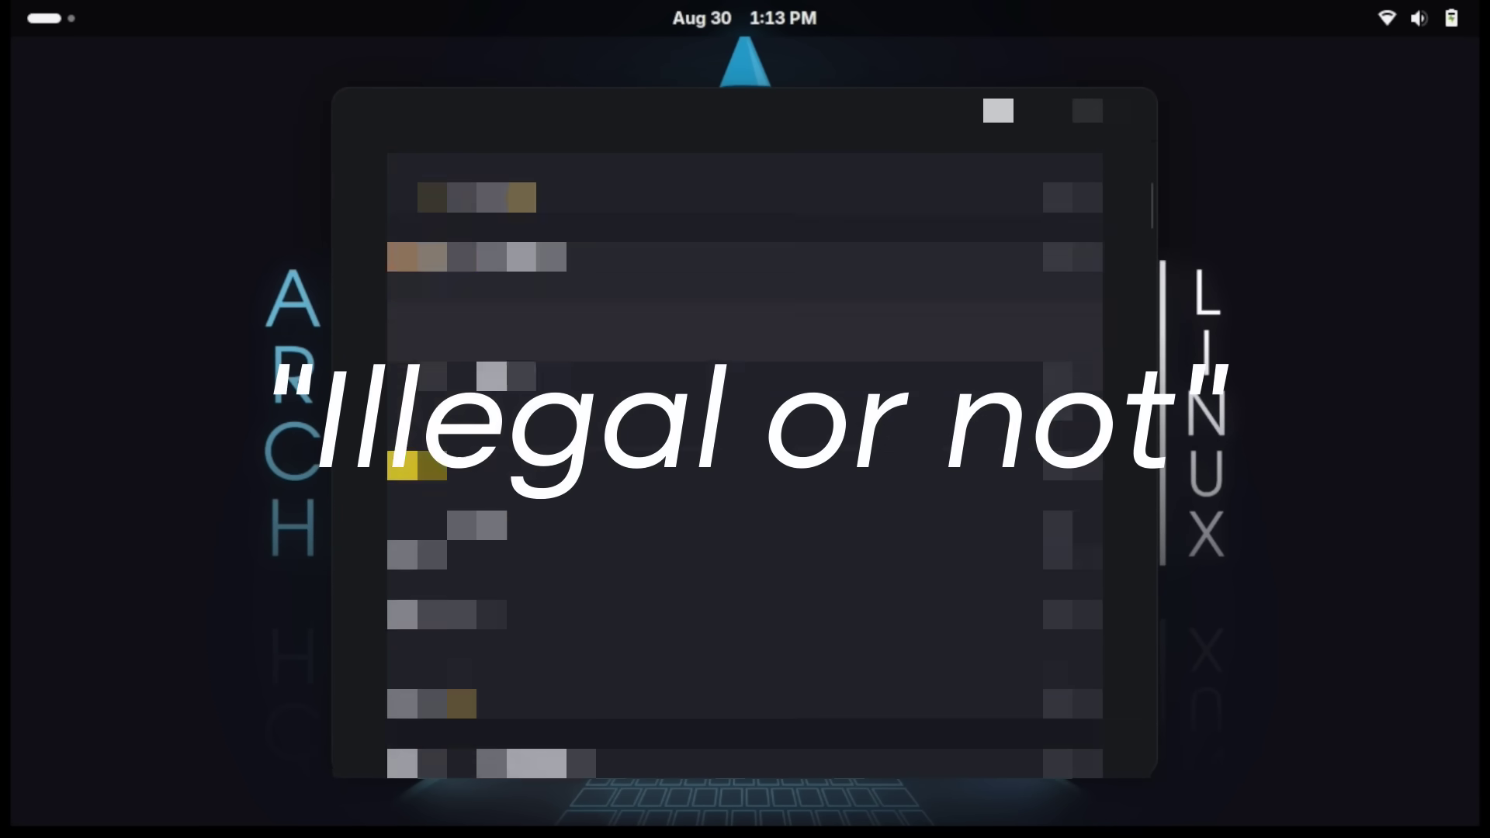
{"action": "scroll", "coordinate": [637, 588], "scroll_direction": "down", "scroll_amount": 3}
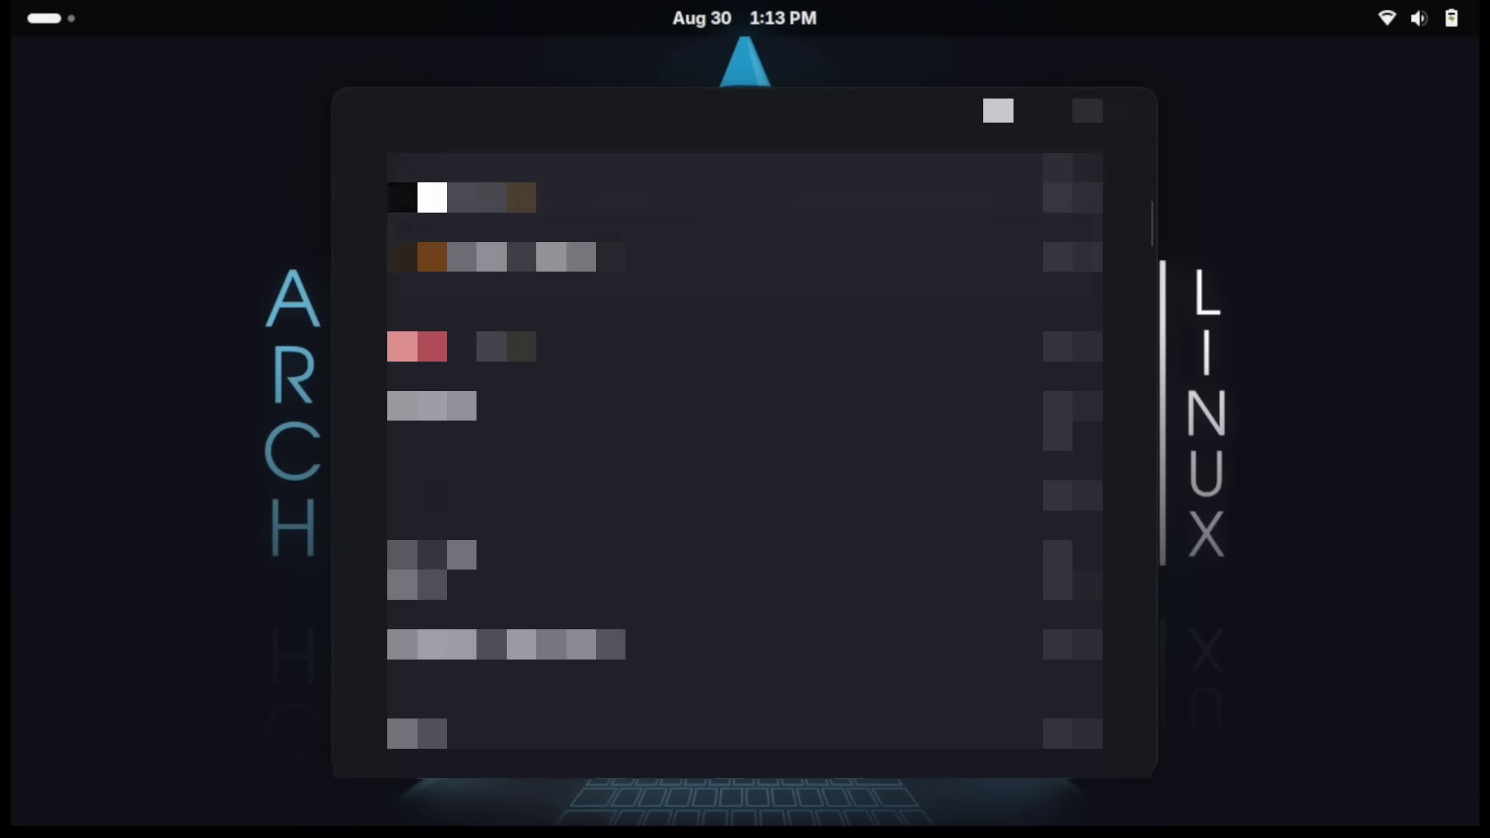
{"action": "left_click", "coordinate": [356, 115]}
{"action": "left_click", "coordinate": [355, 115]}
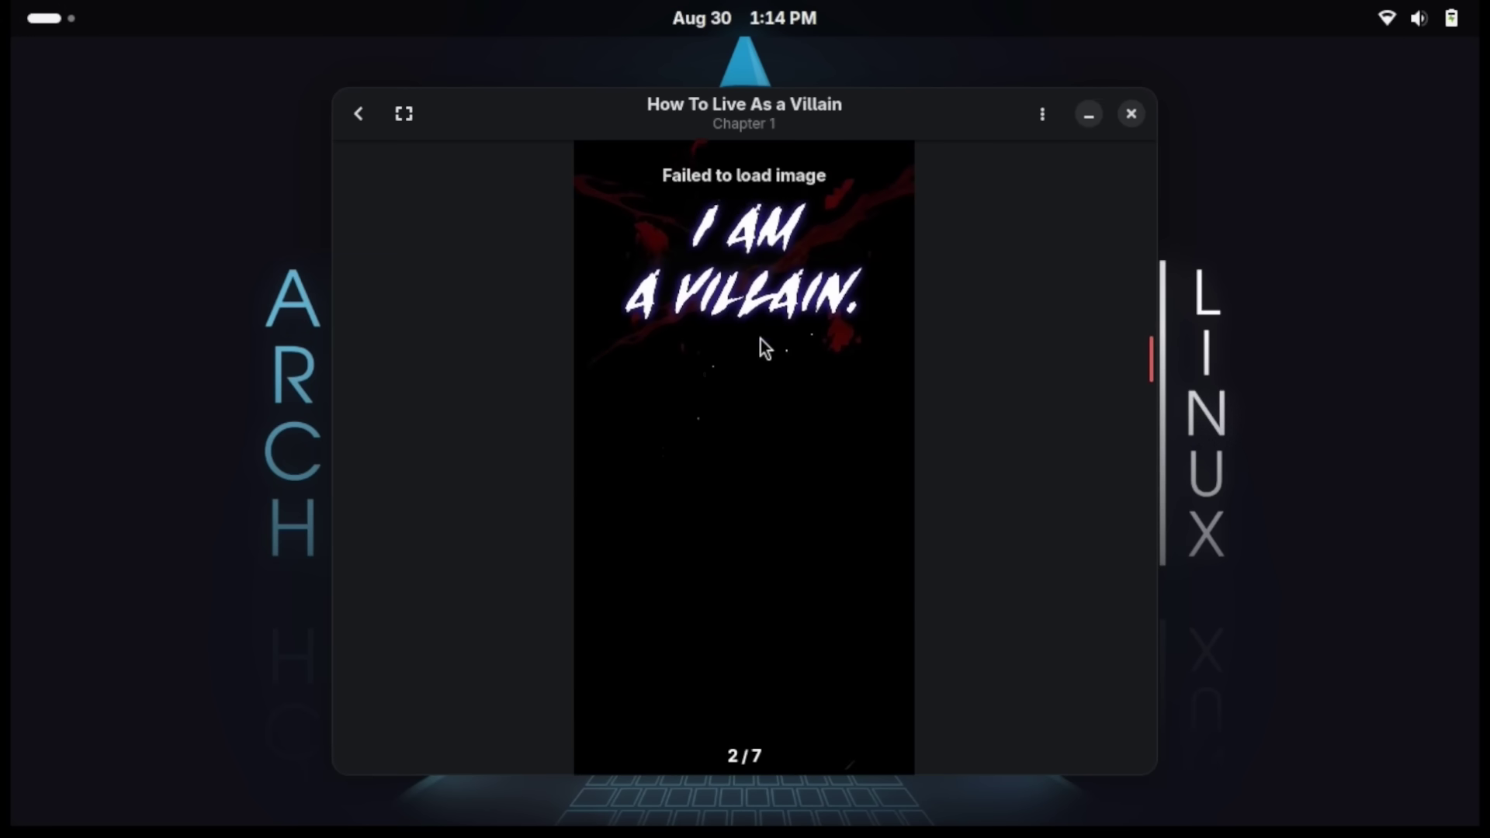
{"action": "scroll", "coordinate": [760, 339], "scroll_direction": "down", "scroll_amount": 3}
{"action": "scroll", "coordinate": [762, 347], "scroll_direction": "down", "scroll_amount": 1}
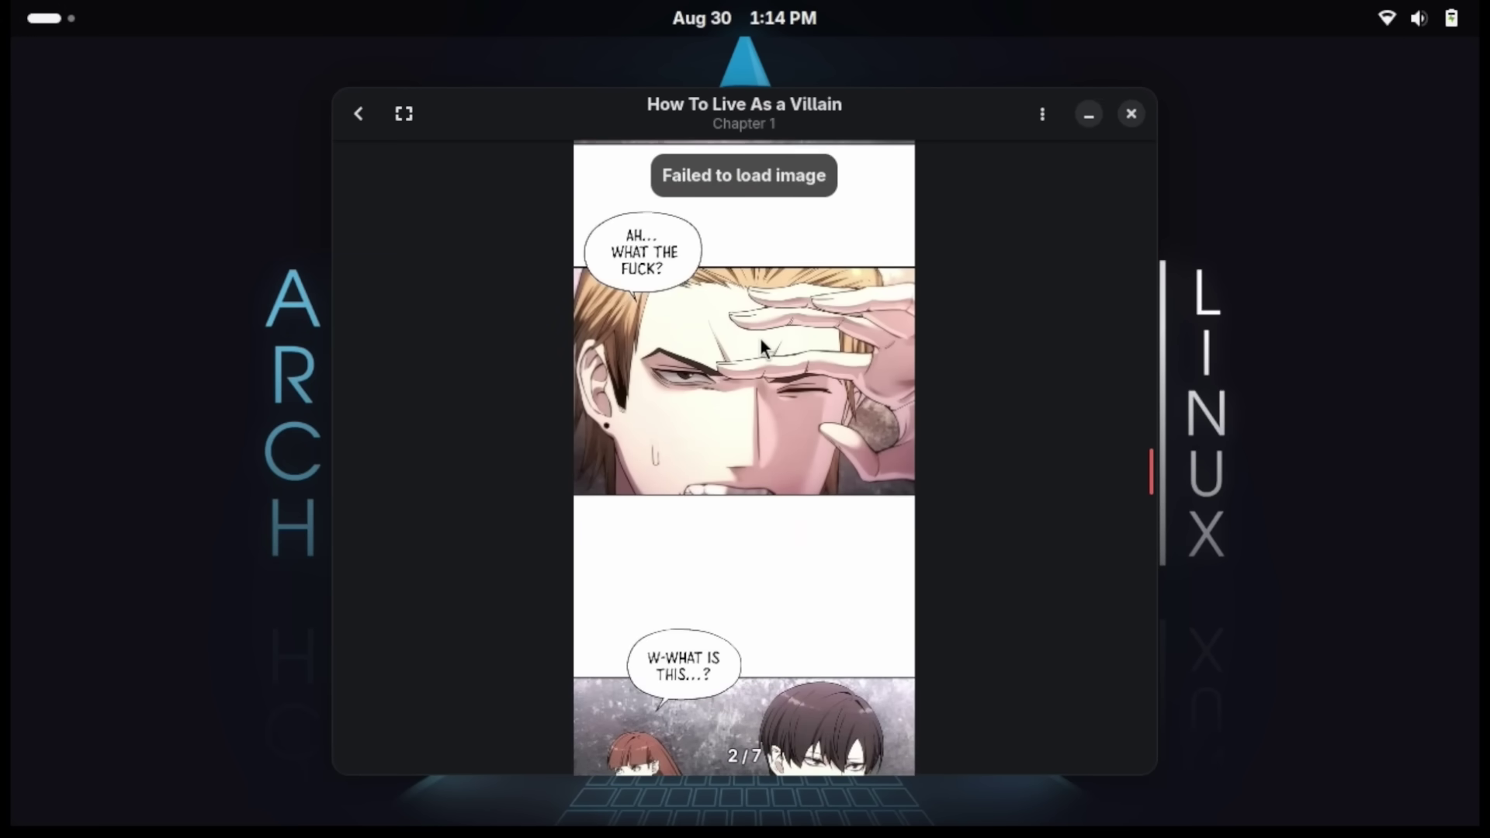
{"action": "scroll", "coordinate": [763, 348], "scroll_direction": "up", "scroll_amount": 4}
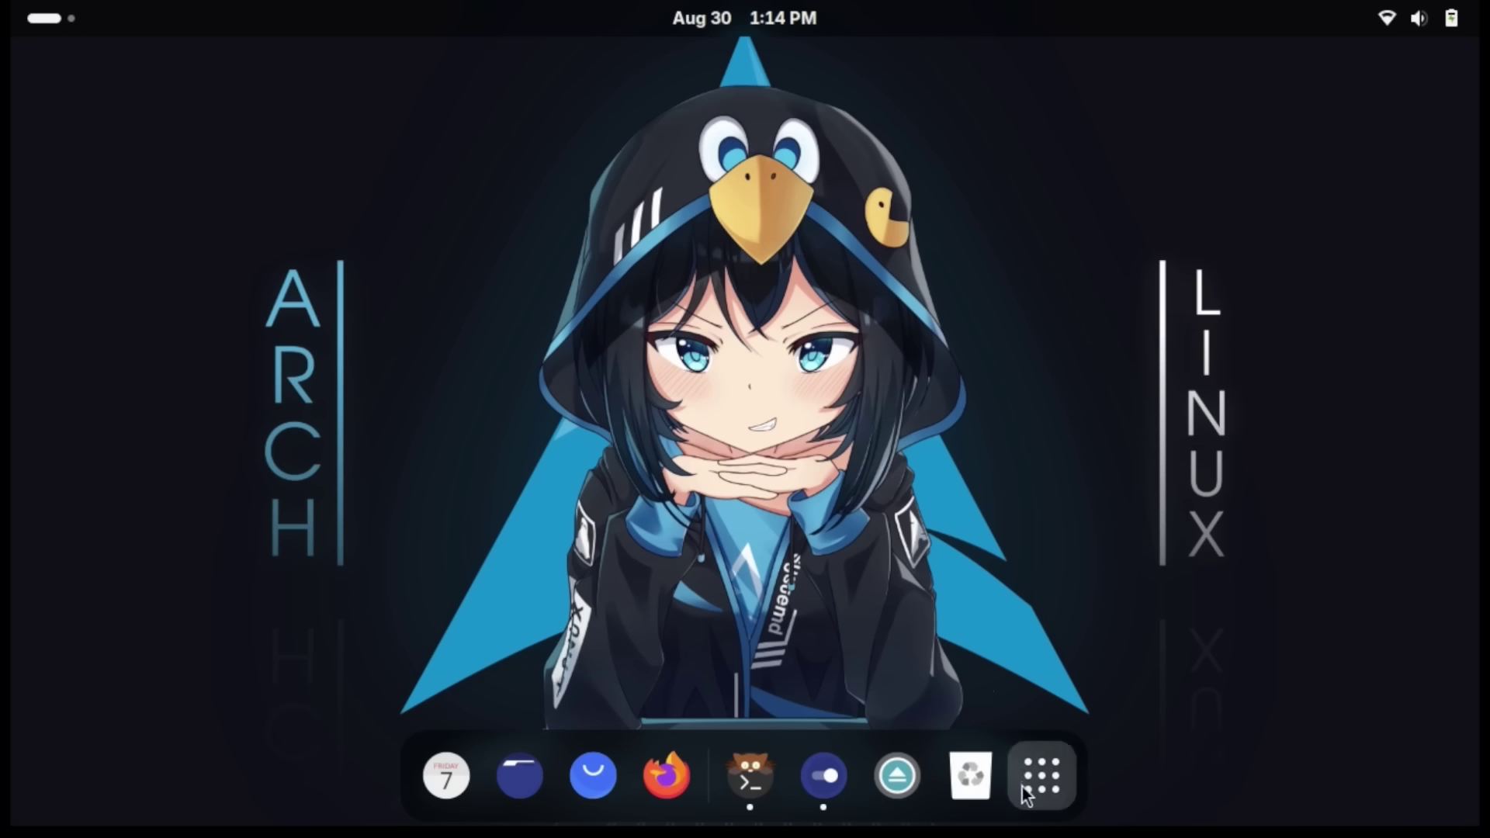
{"action": "left_click", "coordinate": [1022, 785]}
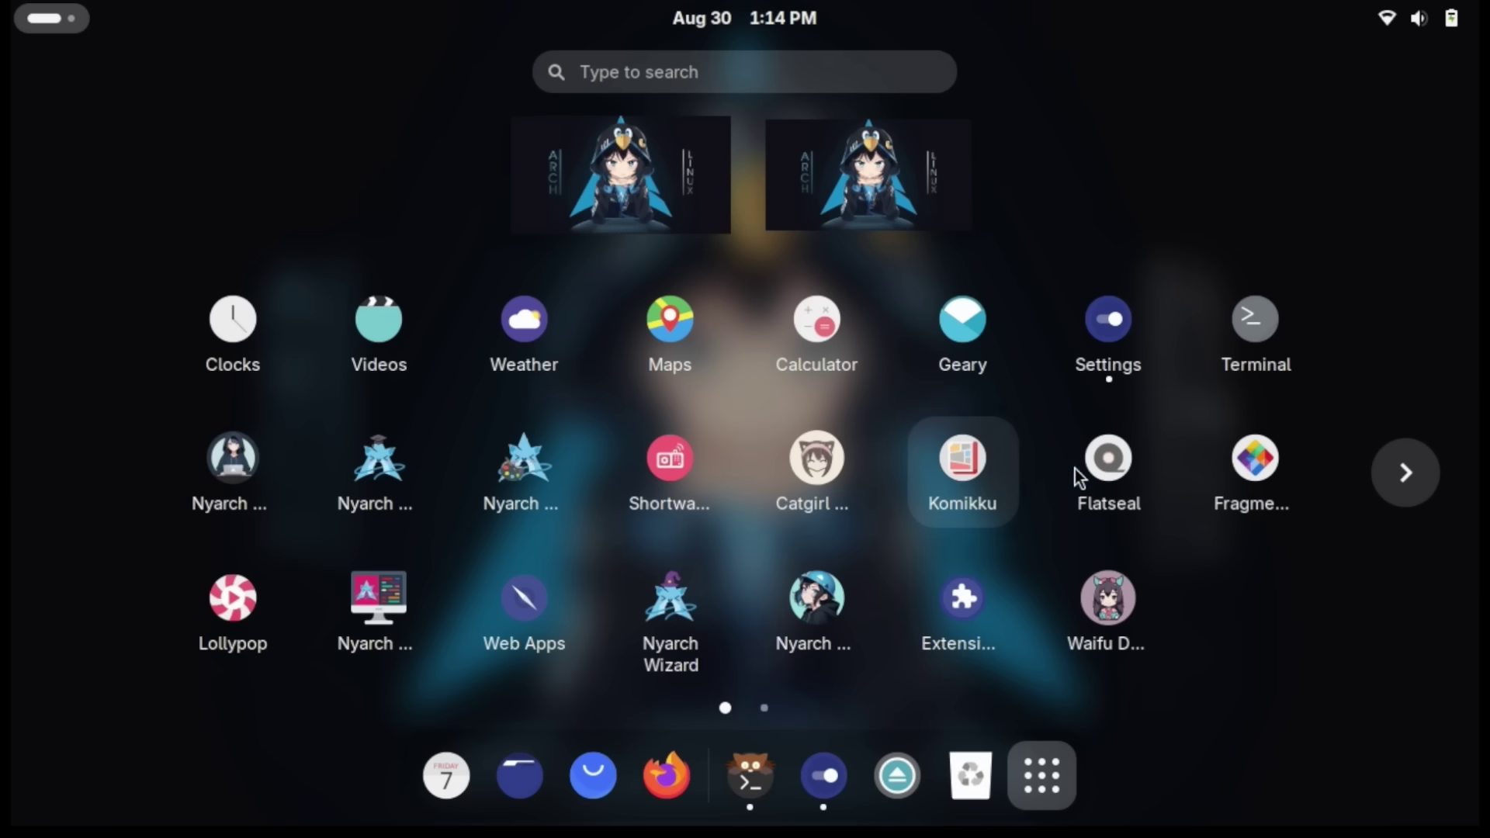
{"action": "scroll", "coordinate": [1133, 482], "scroll_direction": "down", "scroll_amount": 1}
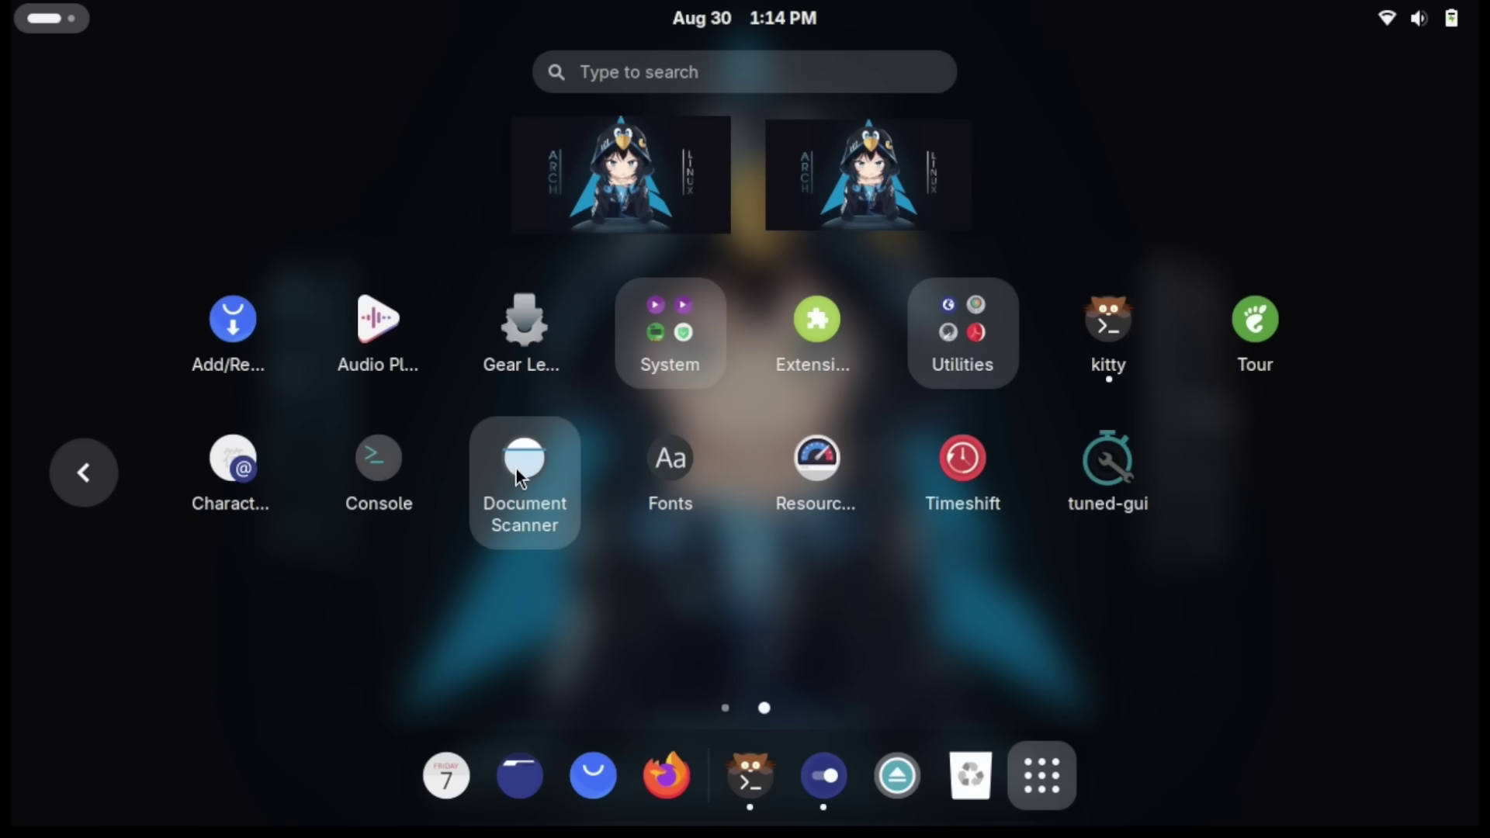
{"action": "left_click", "coordinate": [515, 468]}
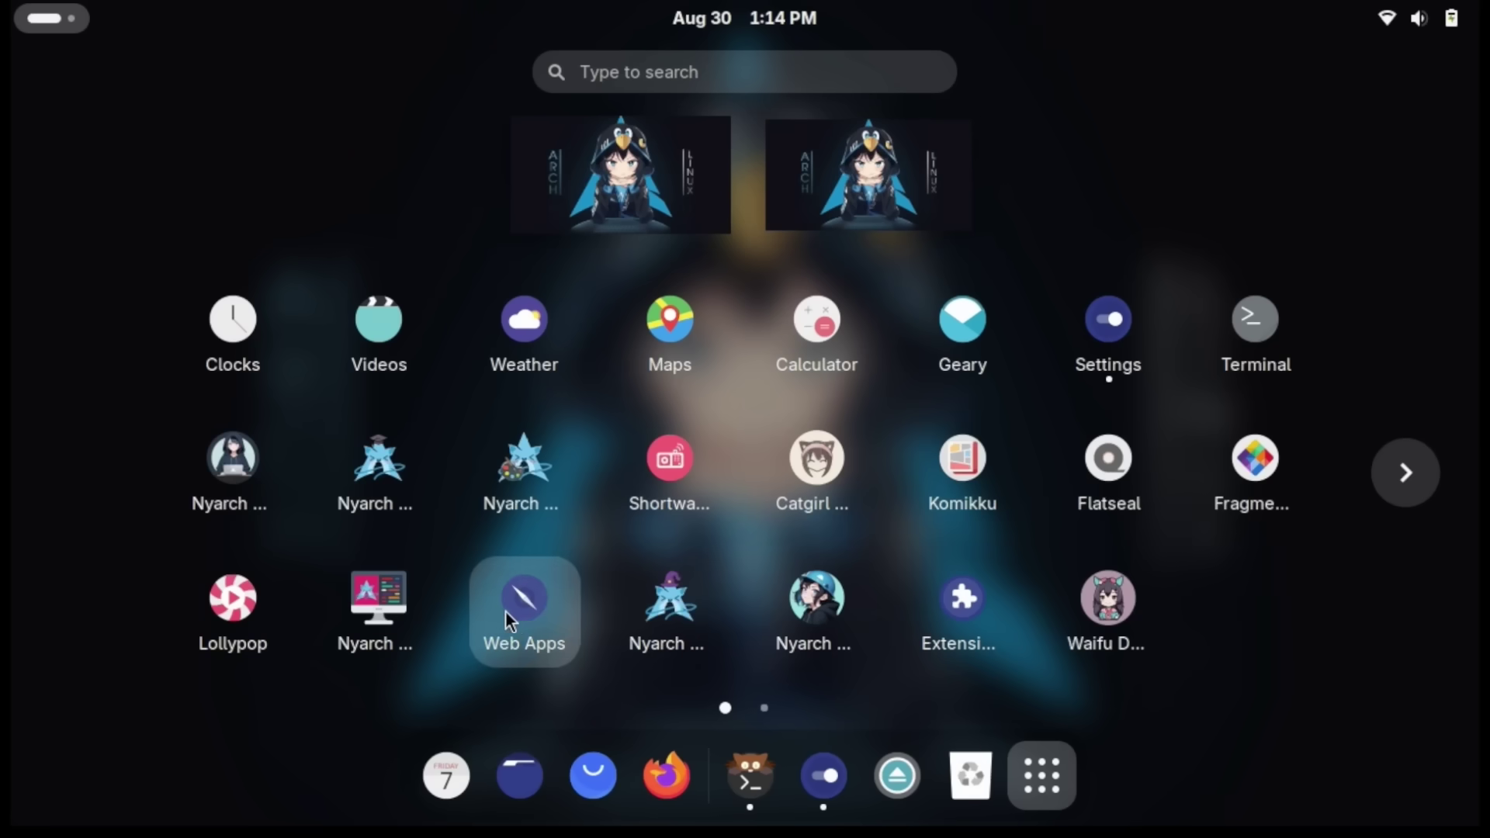
{"action": "left_click", "coordinate": [508, 612]}
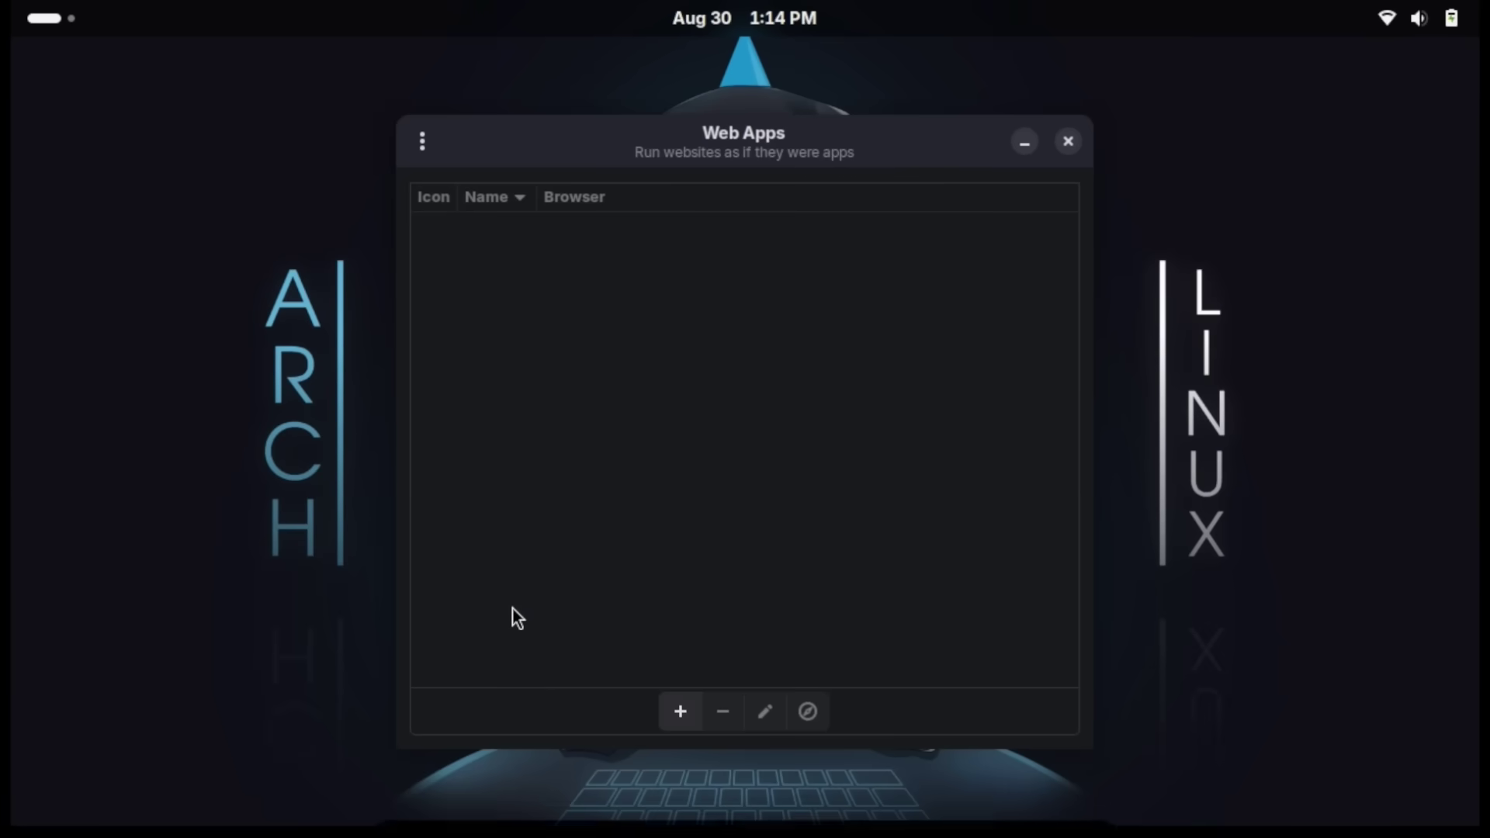
{"action": "type", "text": "auride"}
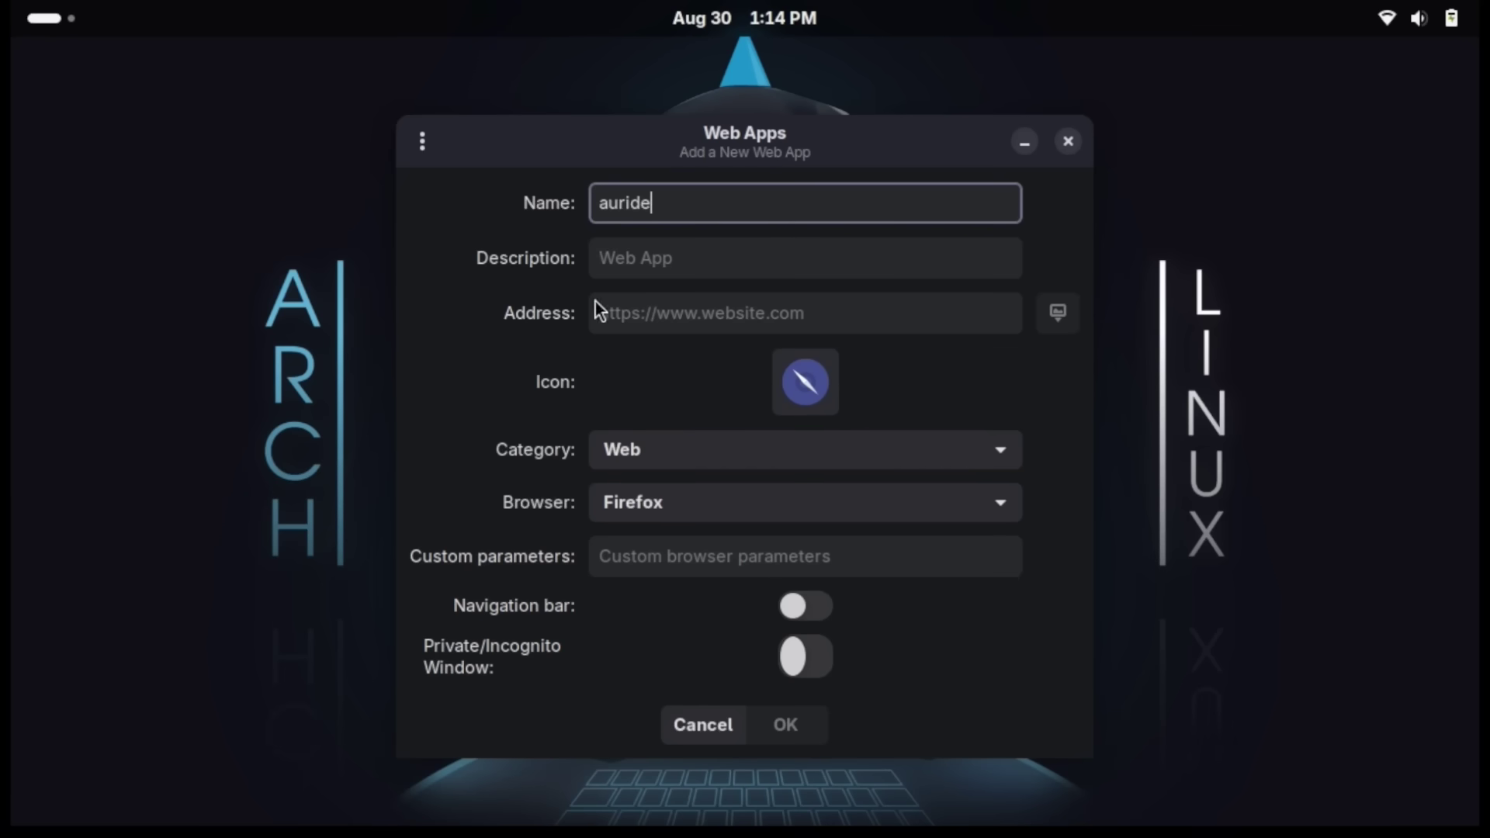
{"action": "left_click", "coordinate": [787, 620]}
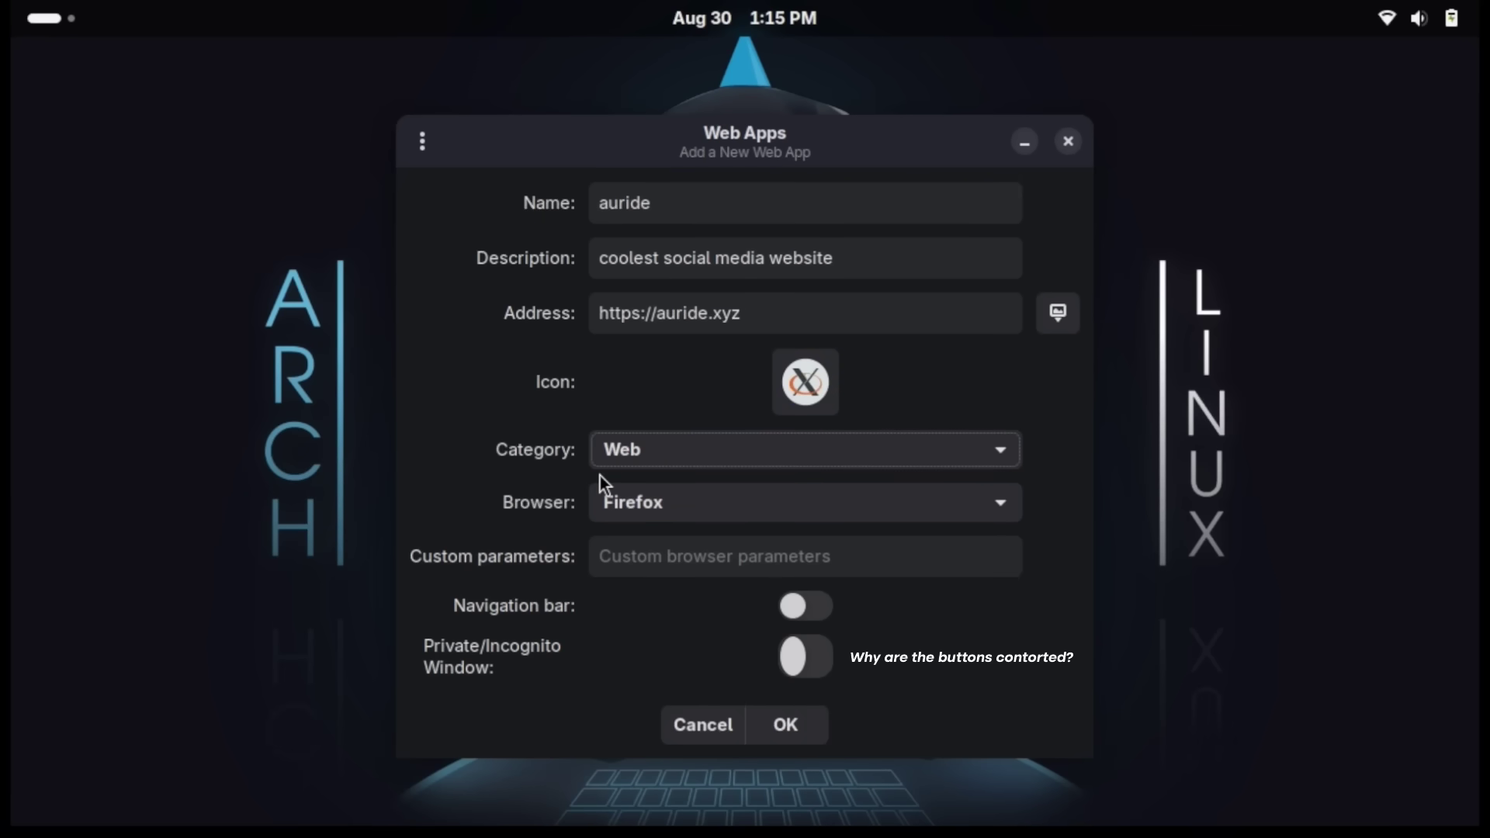
{"action": "left_click", "coordinate": [817, 731]}
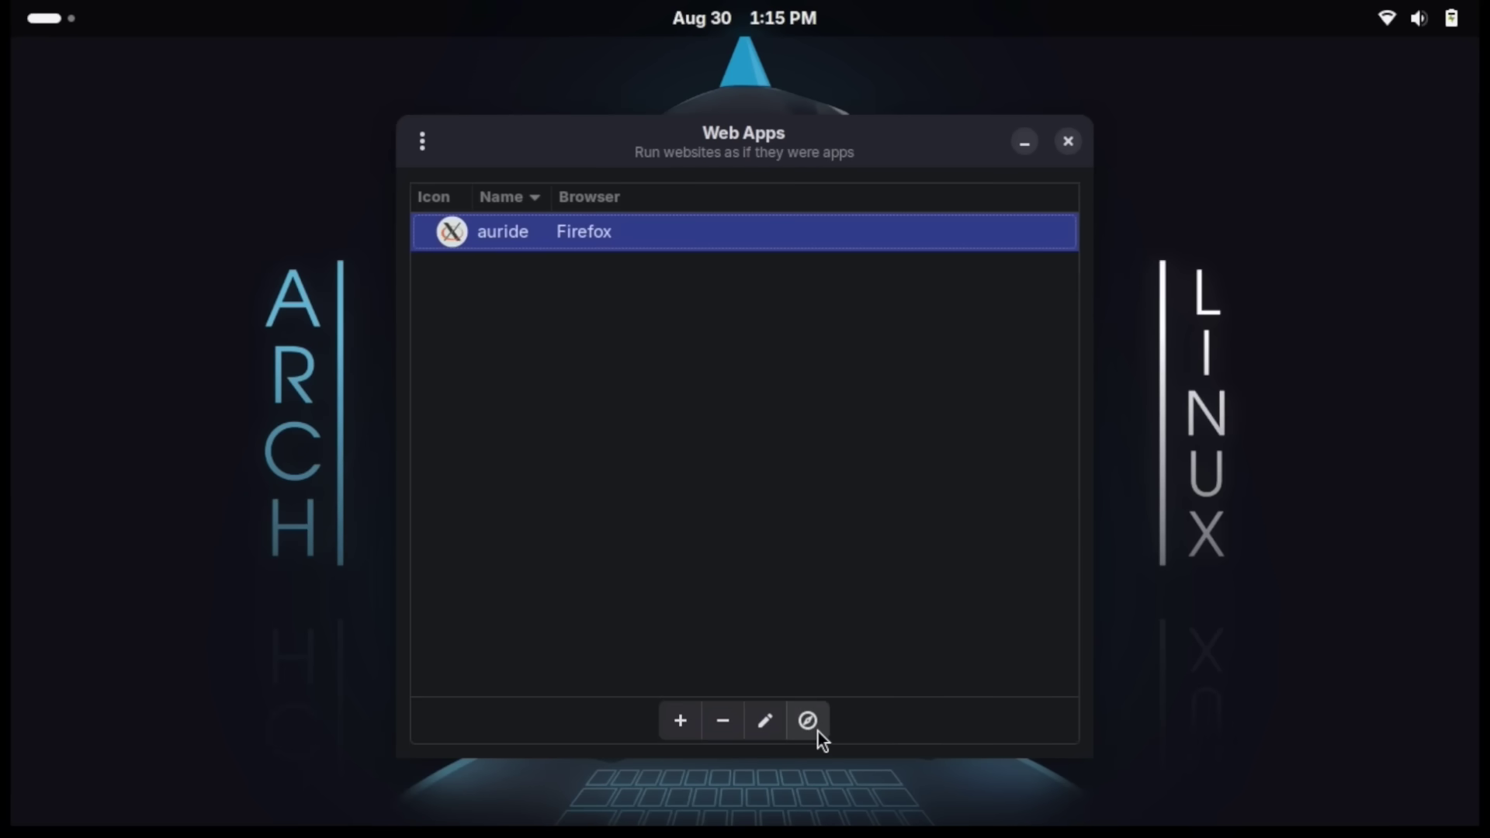
{"action": "left_click", "coordinate": [818, 731]}
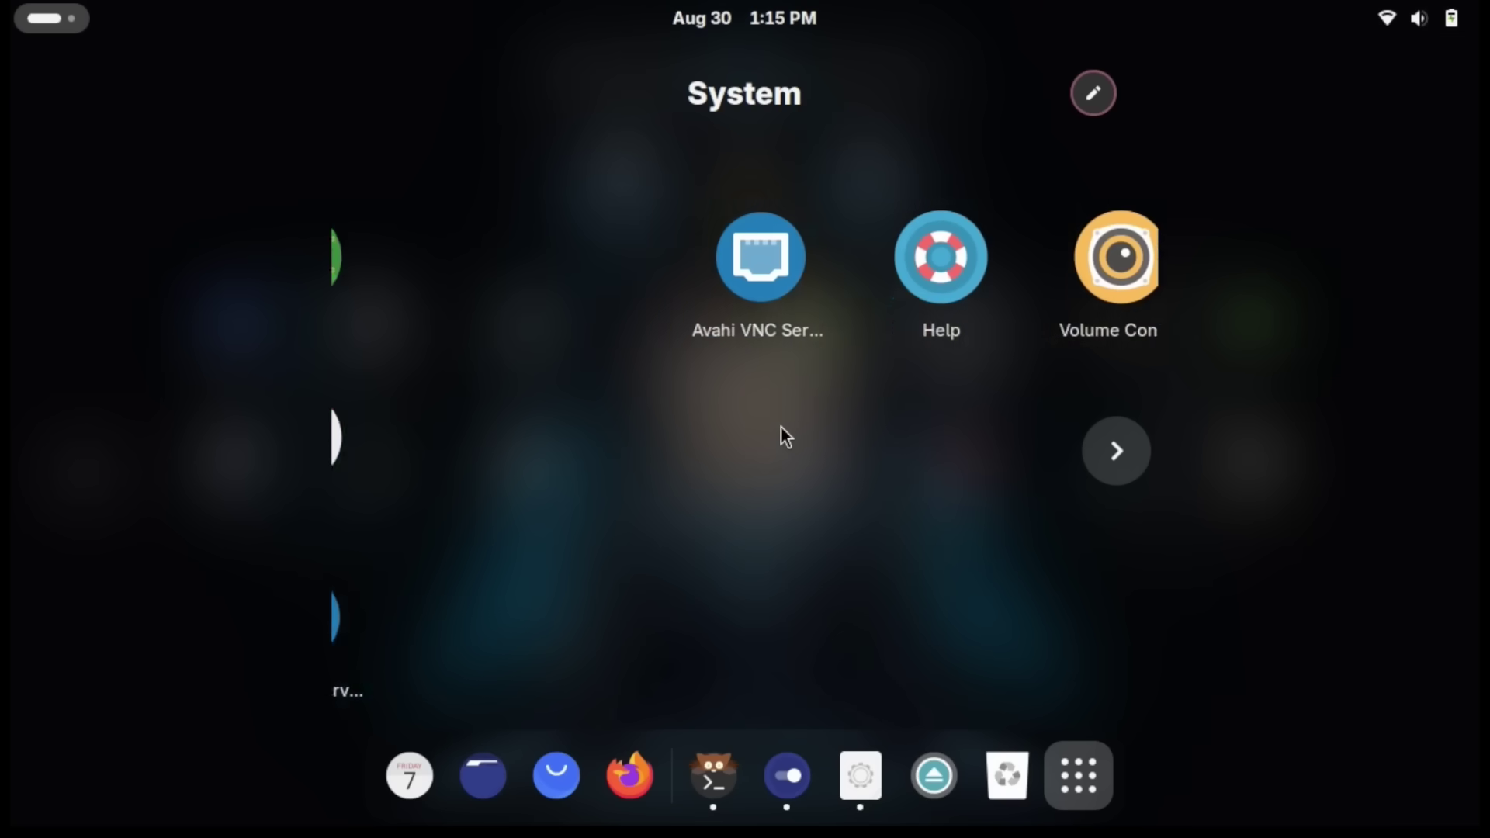
Launch CMake from the System folder, move its window up-left, then close it.
{"action": "left_click", "coordinate": [962, 478]}
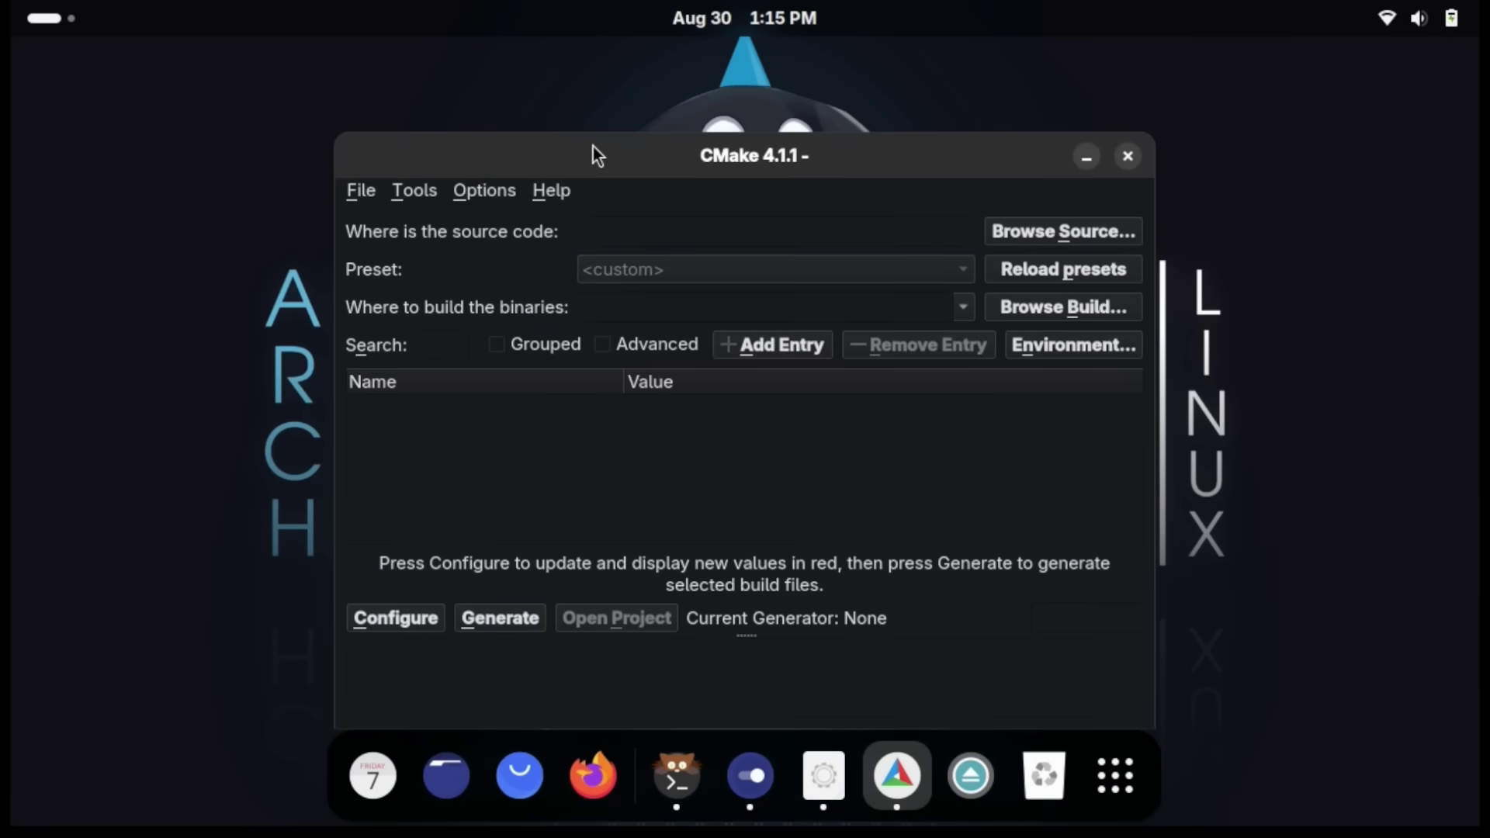
{"action": "left_click_drag", "start_coordinate": [593, 148], "coordinate": [514, 76]}
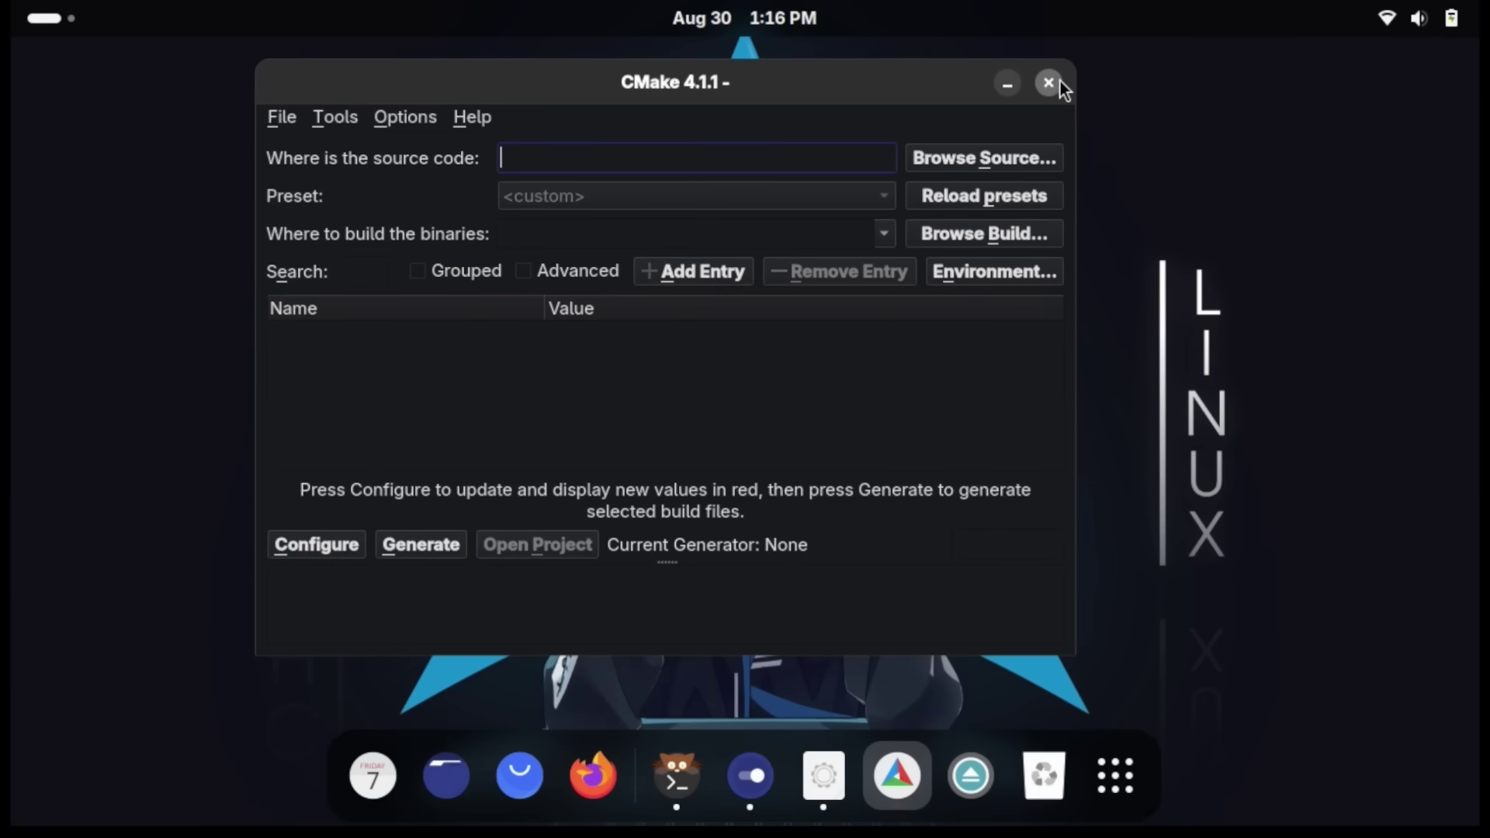
{"action": "left_click", "coordinate": [1047, 81]}
{"action": "key", "text": "super+a"}
{"action": "scroll", "coordinate": [939, 590], "scroll_direction": "down", "scroll_amount": 1}
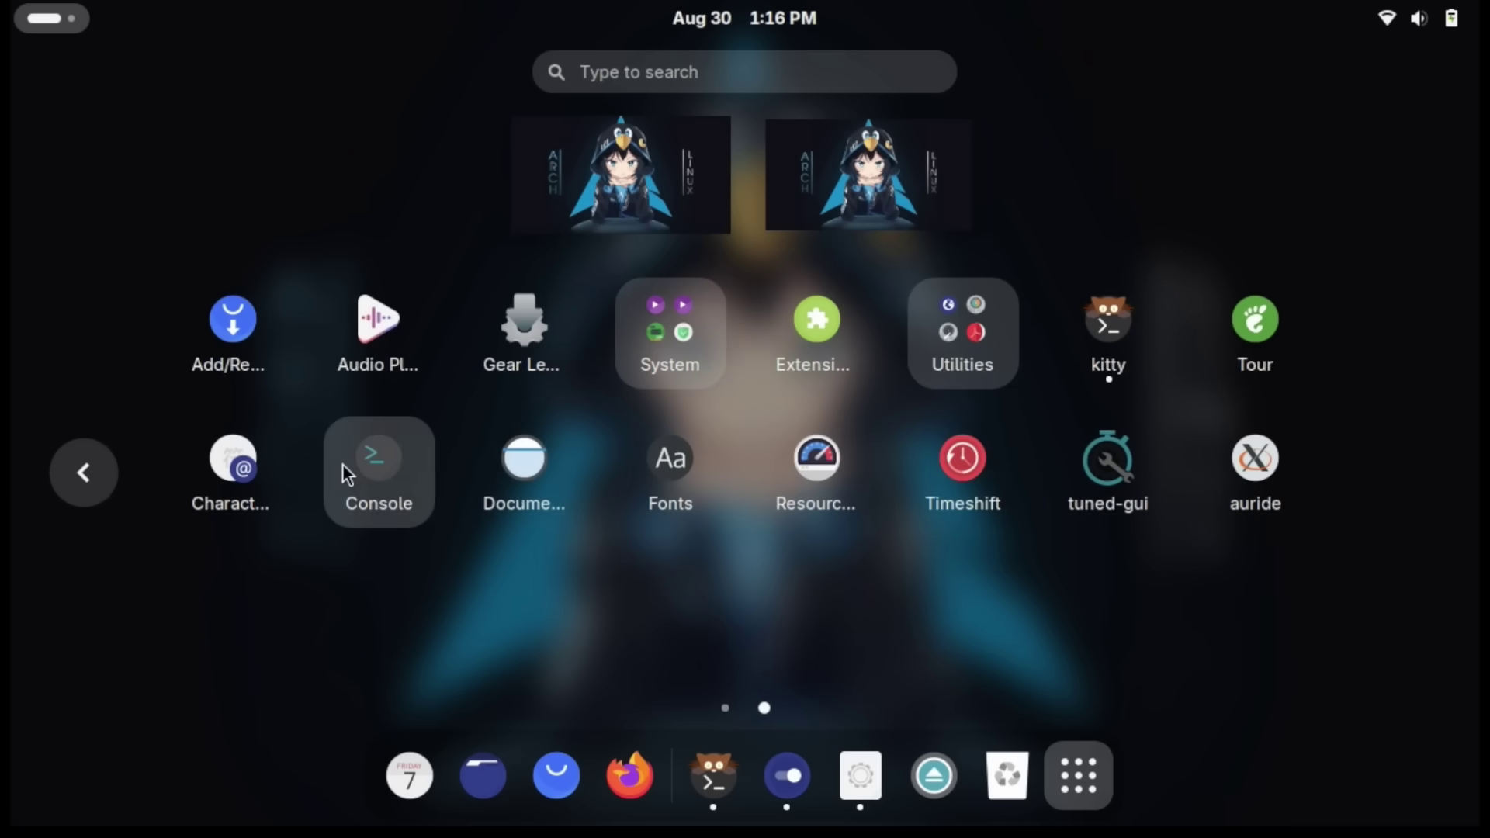
Launch Waifu Downloader, place it upper left, and open Settings to change the wallpaper.
{"action": "scroll", "coordinate": [357, 469], "scroll_direction": "up", "scroll_amount": 1}
{"action": "left_click", "coordinate": [1110, 601]}
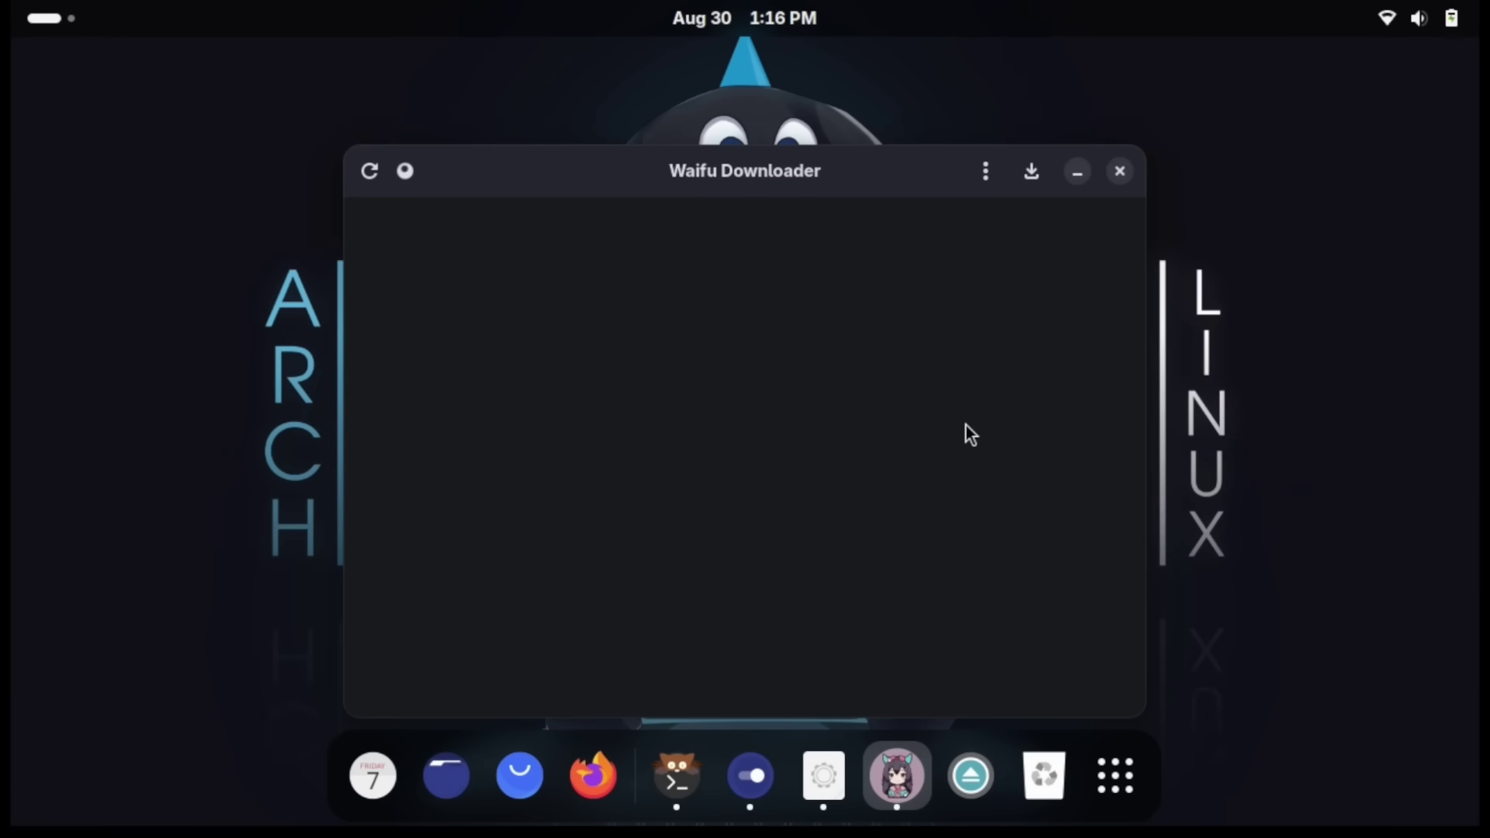
{"action": "left_click_drag", "start_coordinate": [748, 172], "coordinate": [468, 90]}
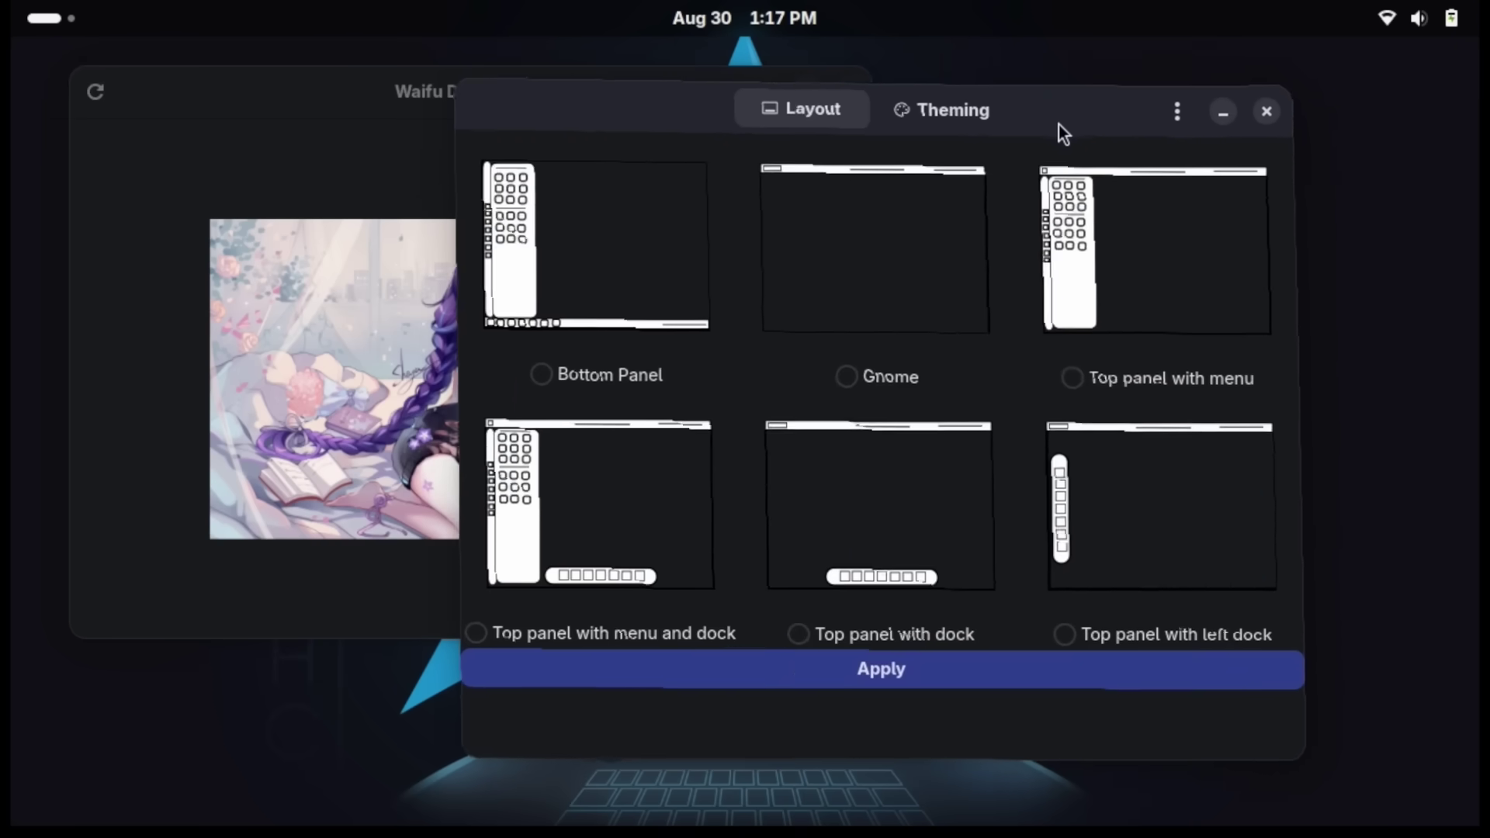
{"action": "key", "text": "super"}
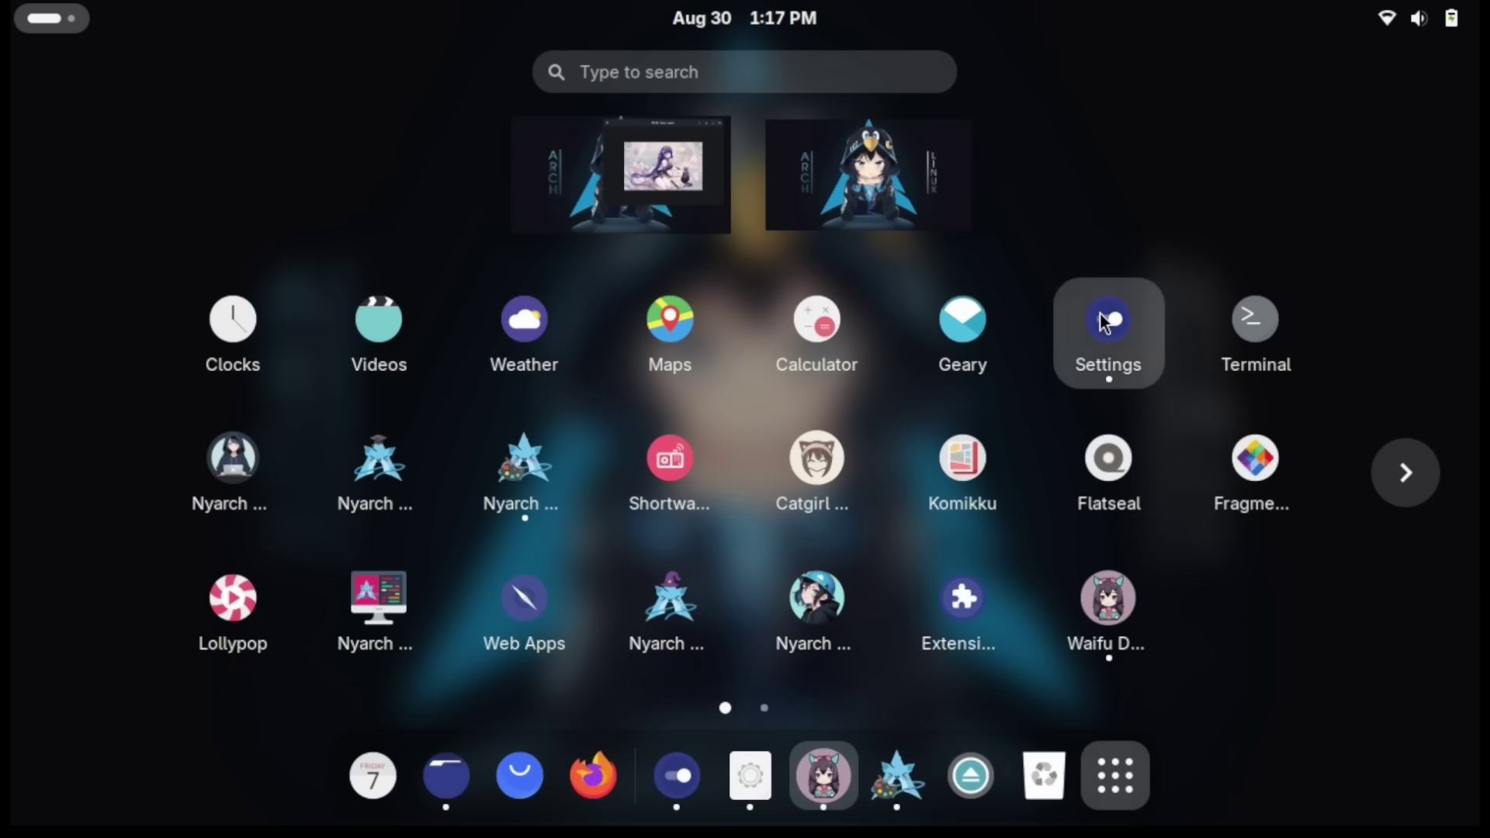
{"action": "left_click", "coordinate": [1101, 314]}
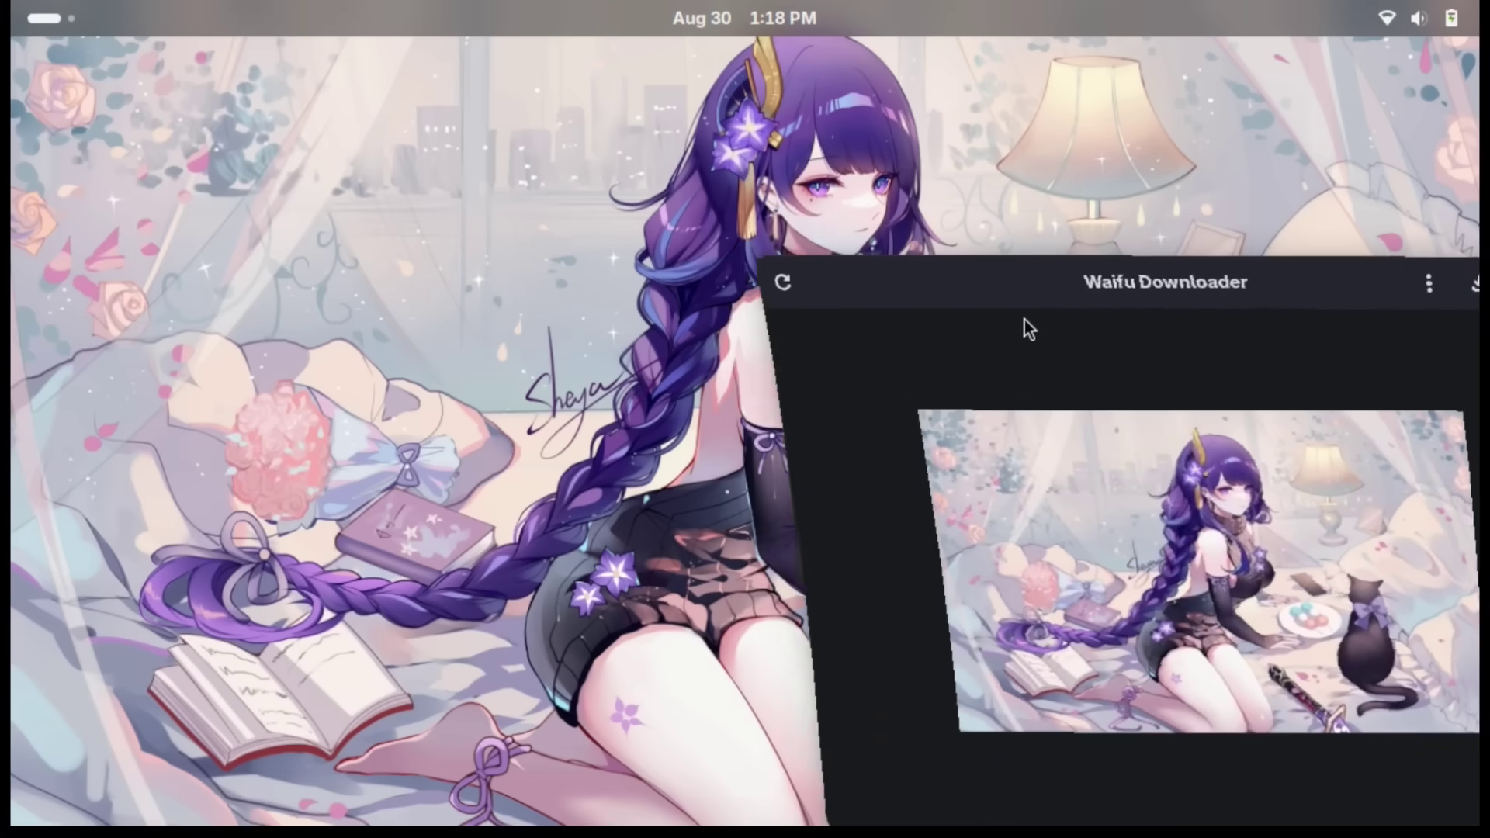
Shrink and reposition the Waifu and Catgirl Downloader windows along the top of the screen.
{"action": "left_click_drag", "start_coordinate": [1025, 319], "coordinate": [922, 133]}
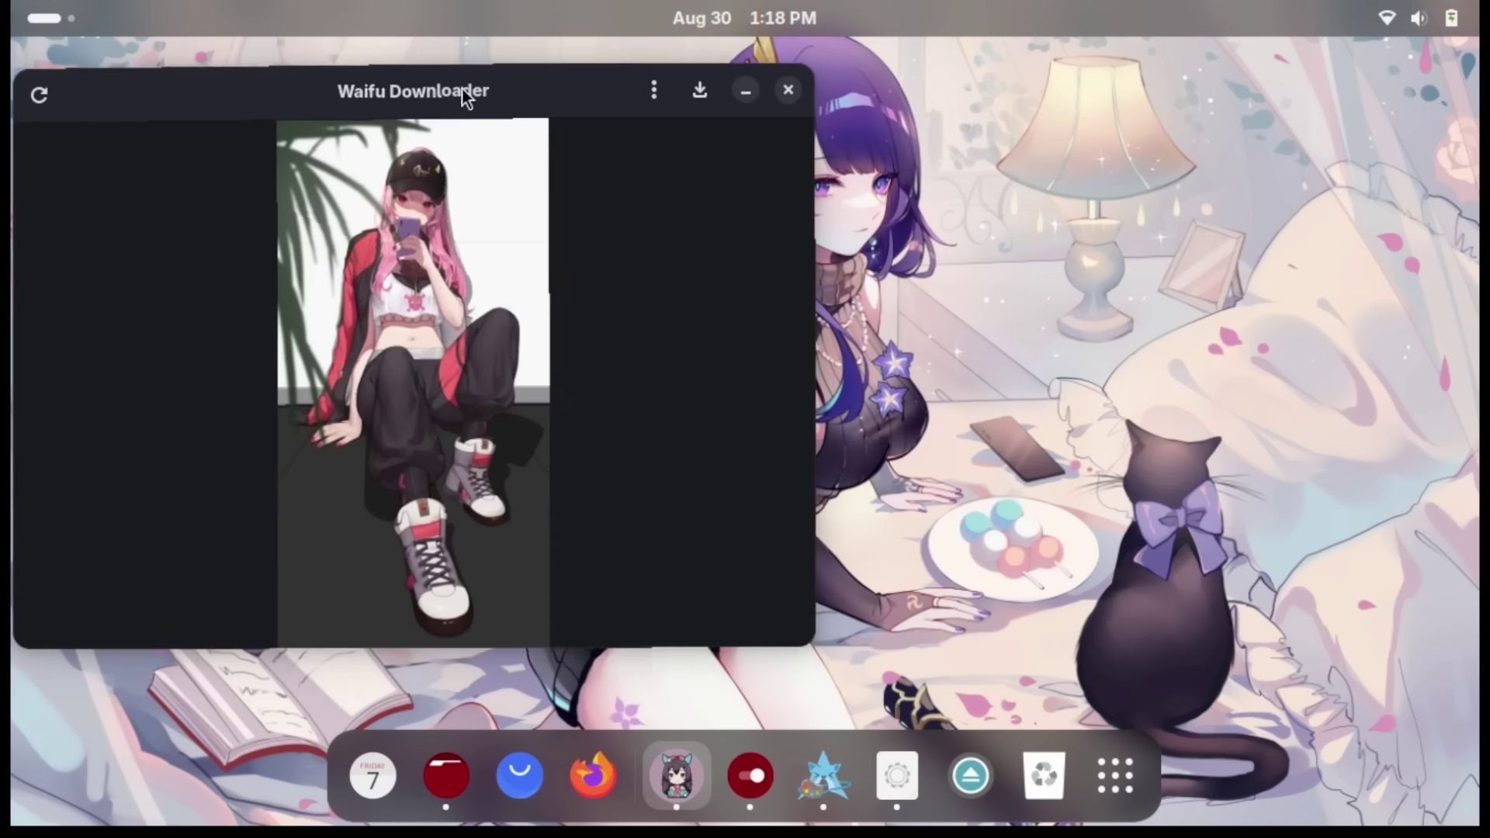
{"action": "left_click_drag", "start_coordinate": [462, 88], "coordinate": [525, 95]}
{"action": "left_click_drag", "start_coordinate": [871, 76], "coordinate": [655, 256]}
{"action": "left_click_drag", "start_coordinate": [446, 293], "coordinate": [425, 130]}
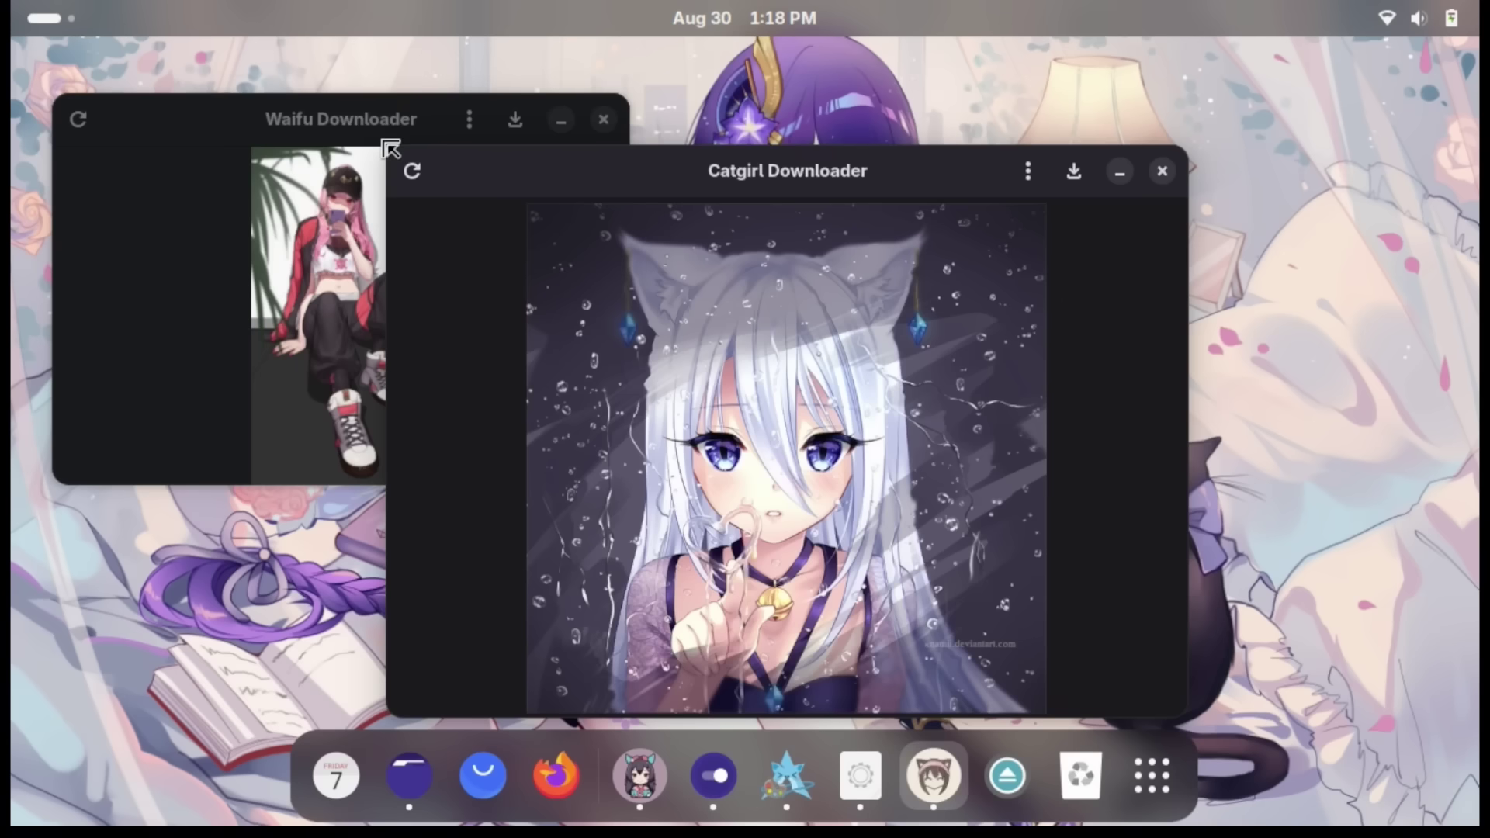
{"action": "left_click_drag", "start_coordinate": [390, 146], "coordinate": [1149, 98]}
{"action": "key", "text": "super+a"}
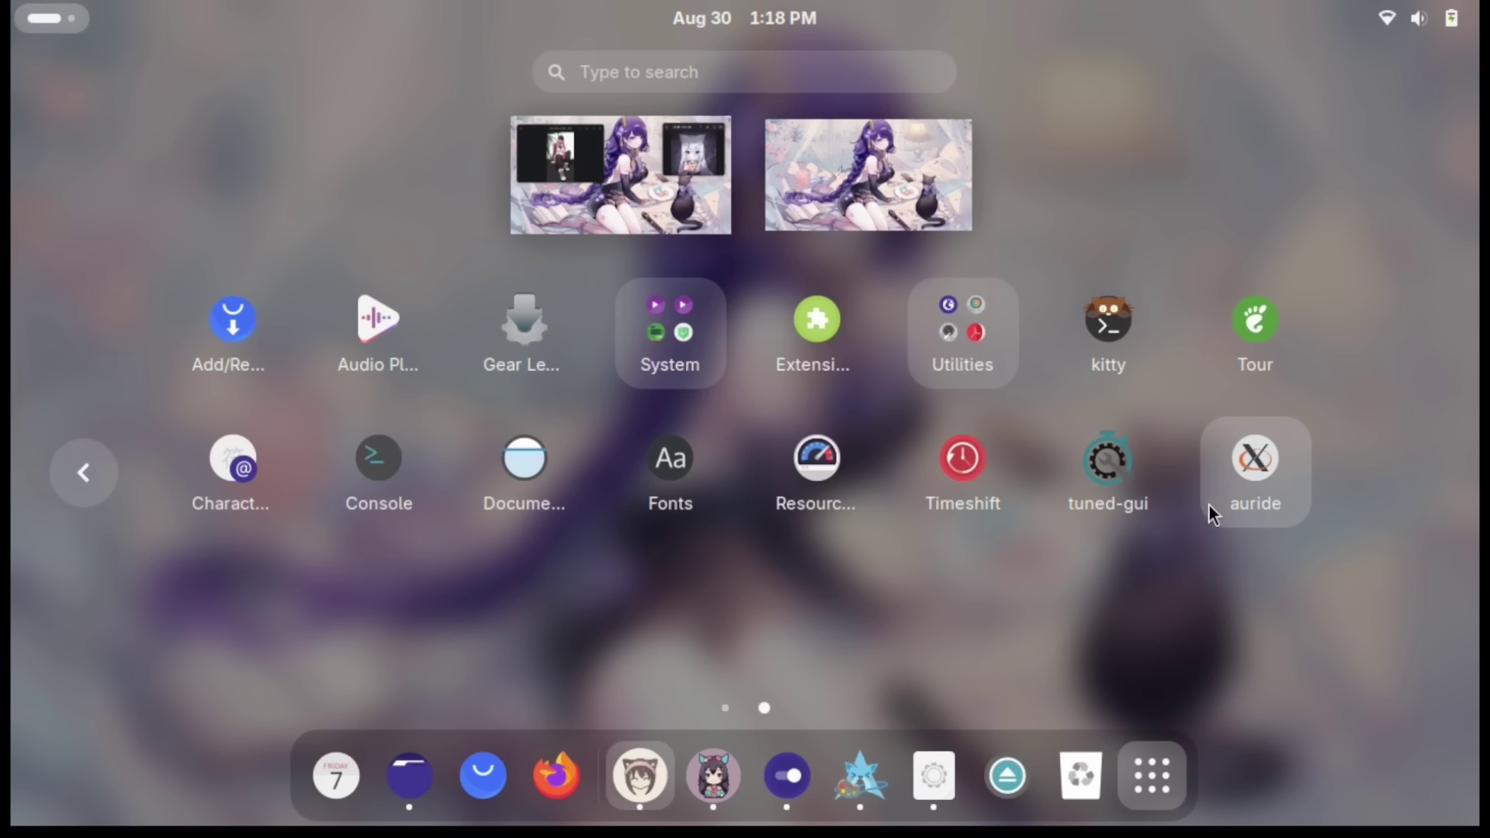
Publish the auride post 'this post was sent from nyarch linux :3'.
{"action": "left_click", "coordinate": [1259, 472]}
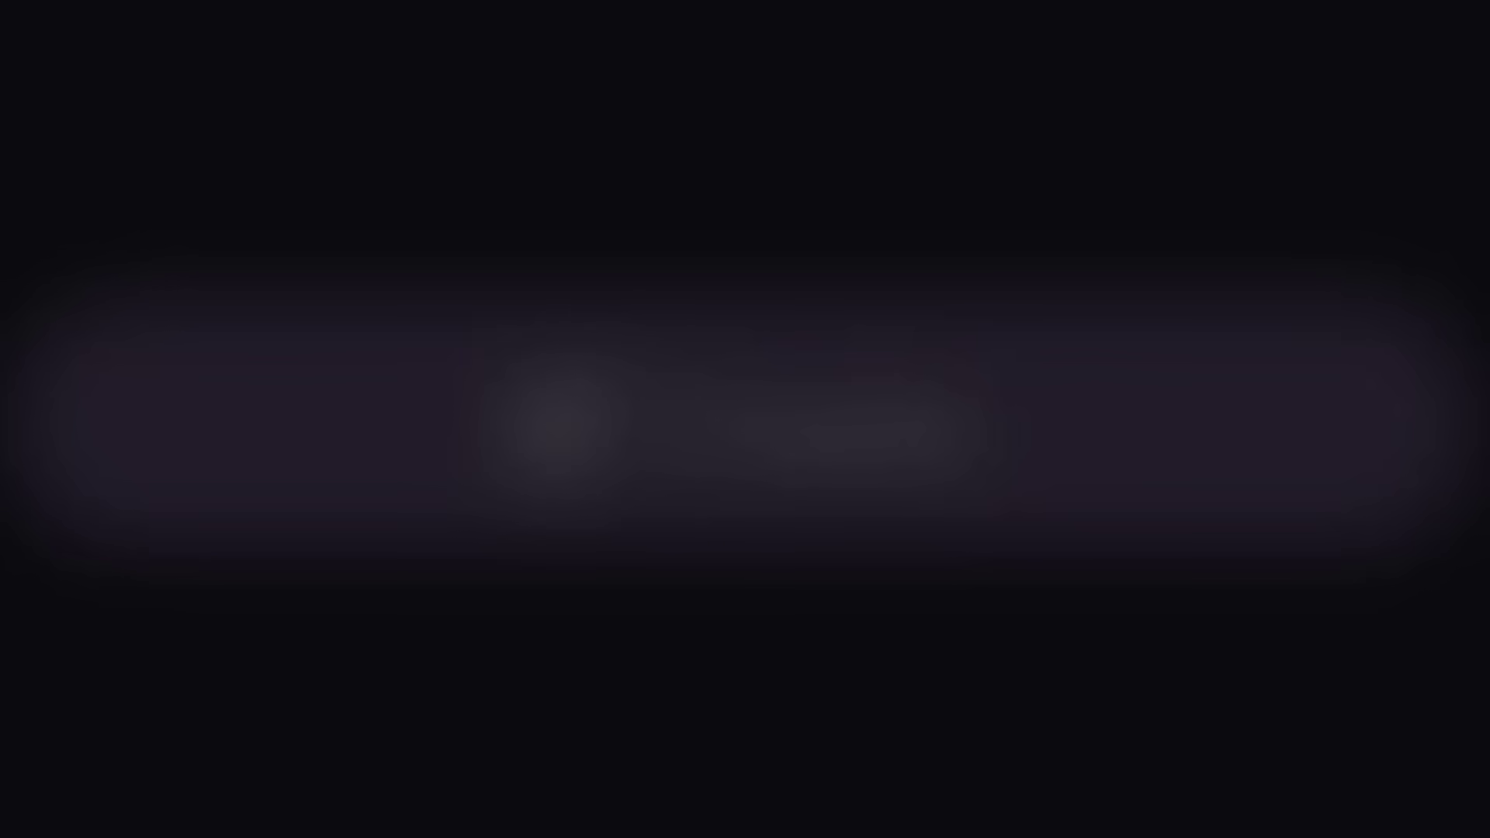
{"action": "type", "text": "this post w"}
{"action": "type", "text": "as sent from nyarch linux :3"}
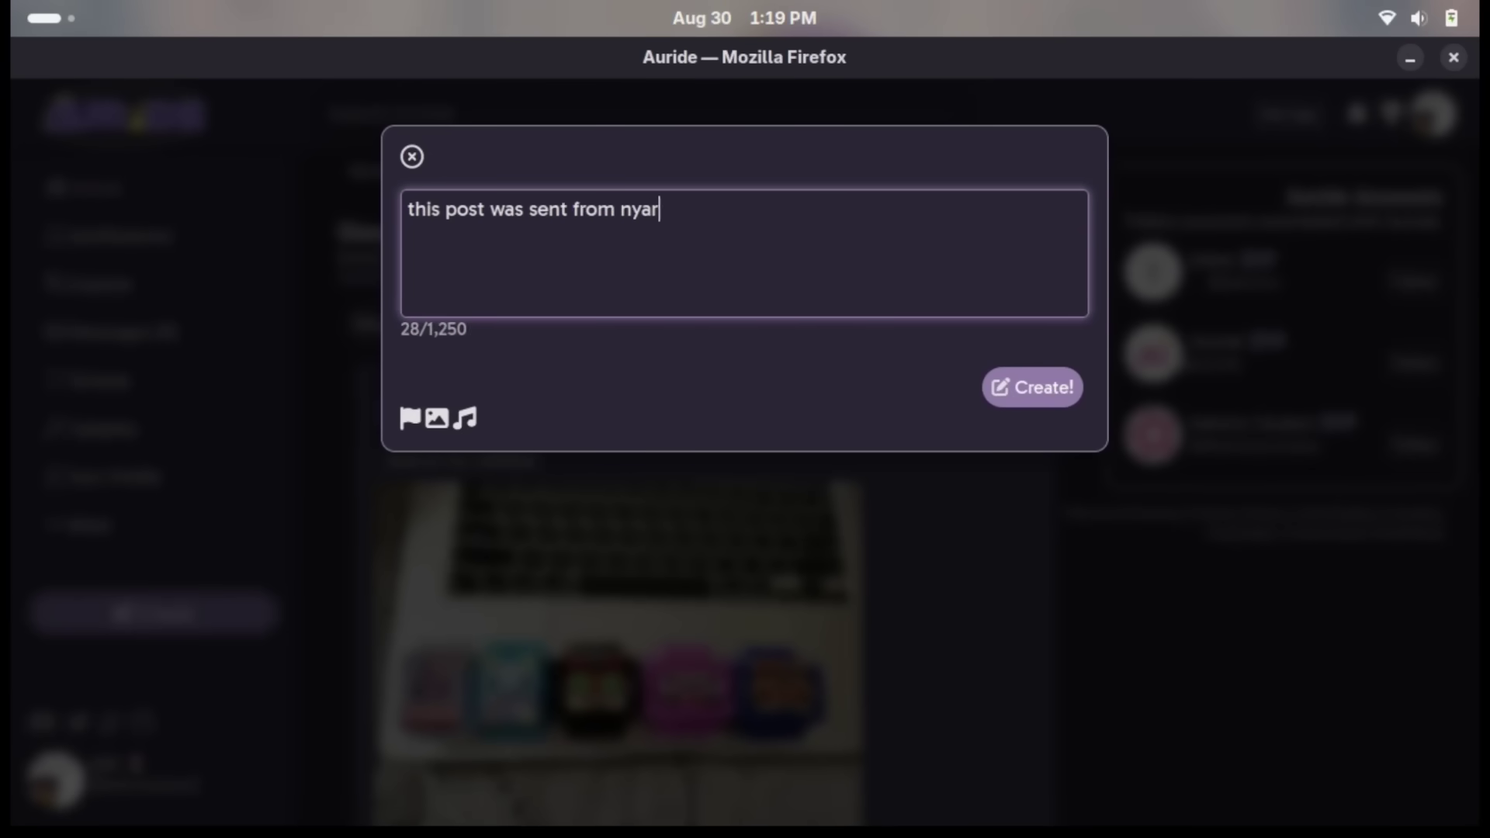
{"action": "key", "text": "ctrl+Return"}
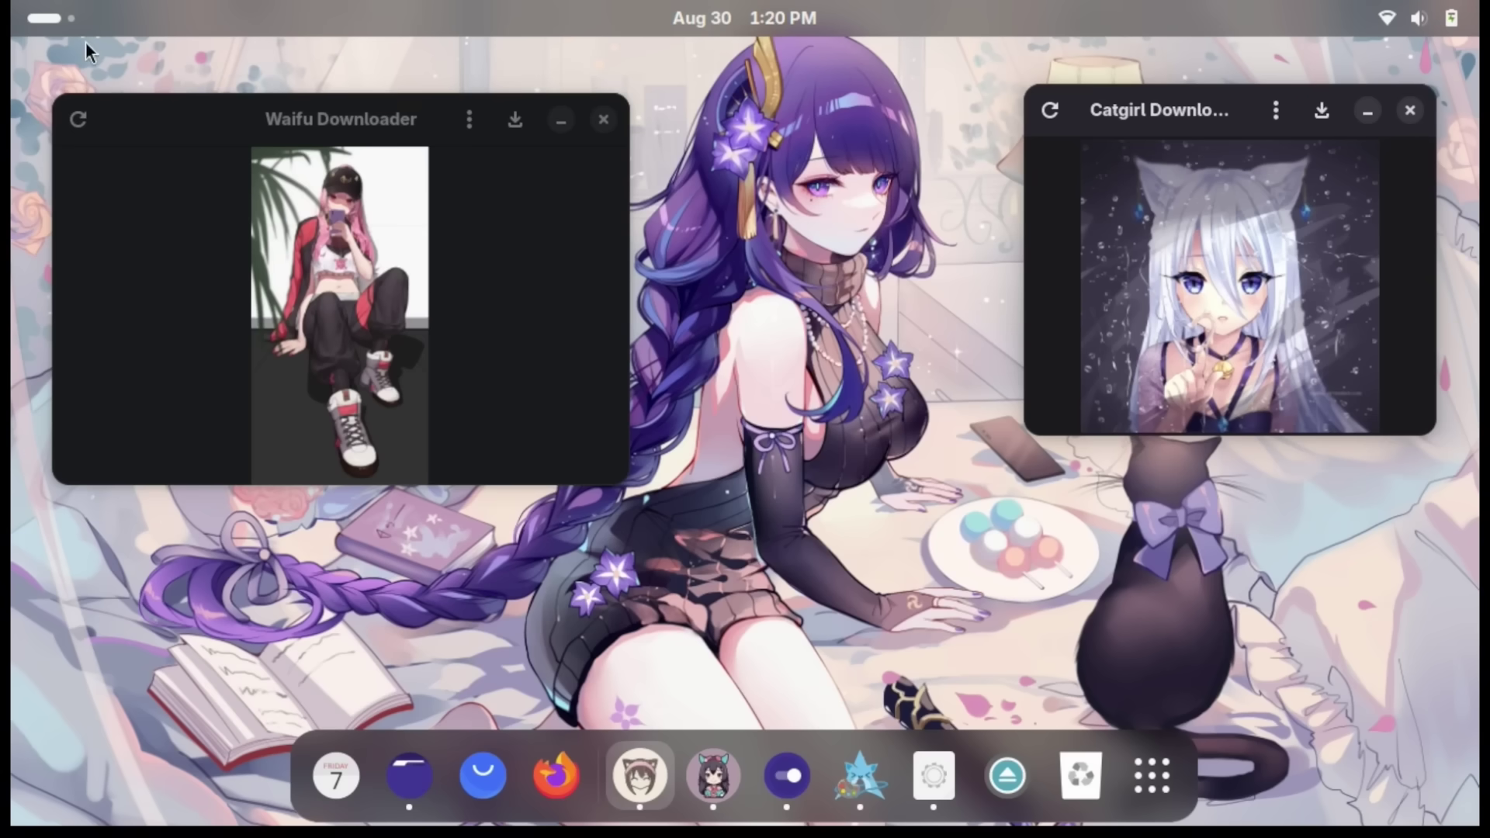
Switch to a new empty workspace and launch Waifu Downloader there.
{"action": "left_click", "coordinate": [44, 17]}
{"action": "scroll", "coordinate": [693, 306], "scroll_direction": "down", "scroll_amount": 1}
{"action": "left_click", "coordinate": [1011, 509]}
{"action": "left_click", "coordinate": [1139, 773]}
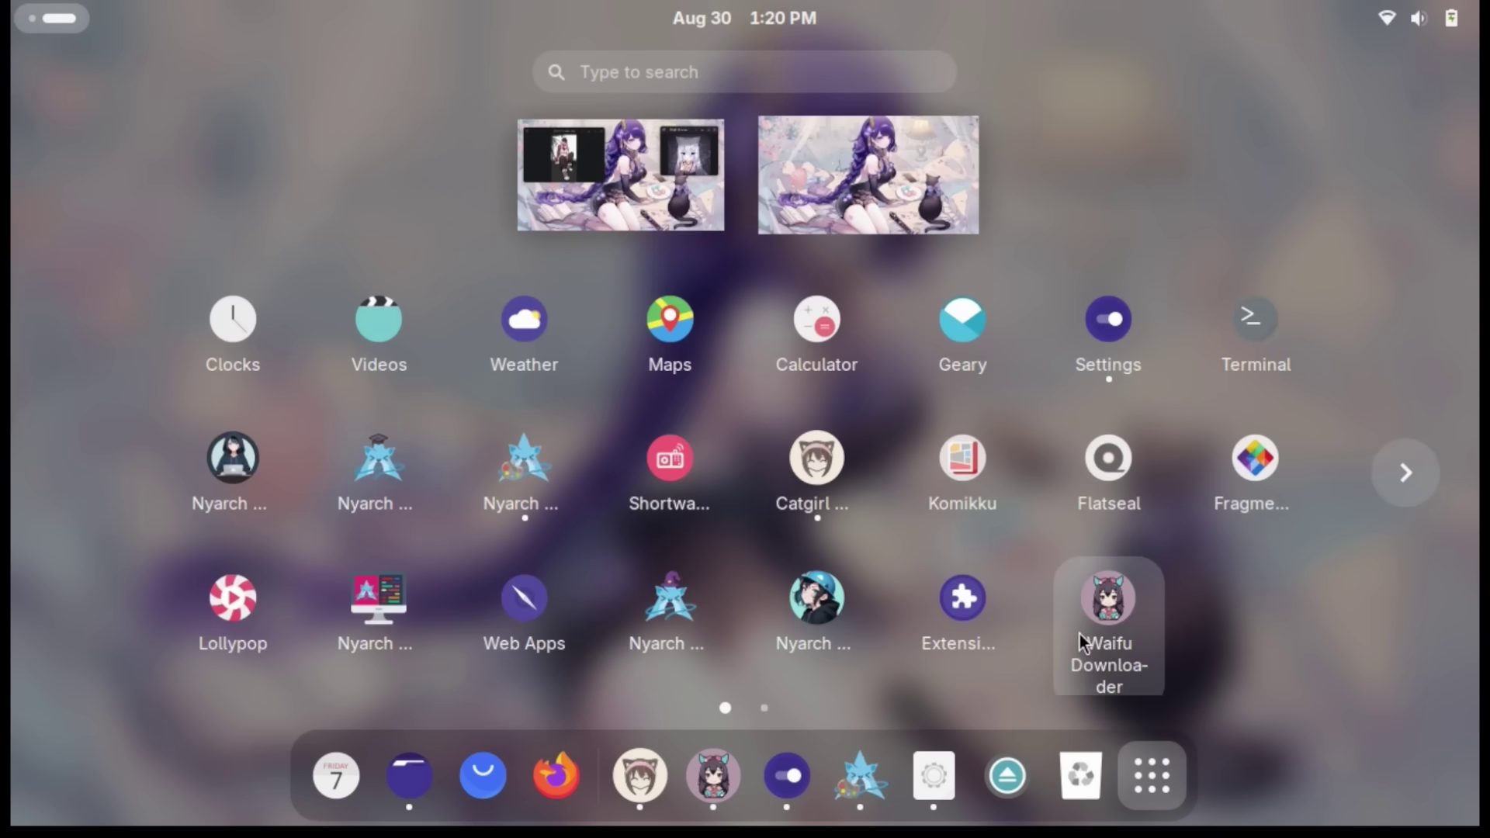
{"action": "left_click", "coordinate": [1079, 635]}
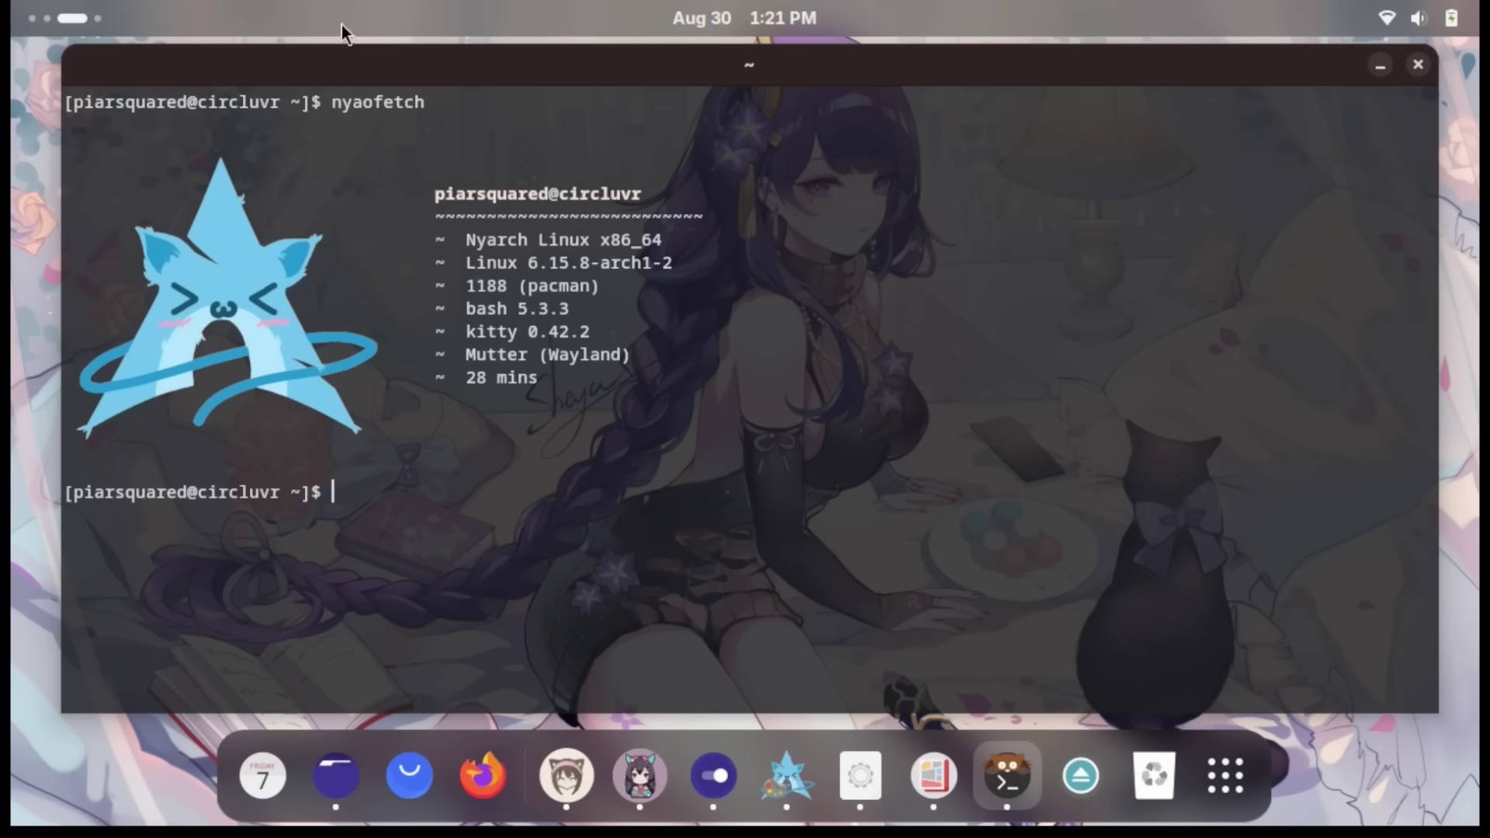
Return to the first workspace and move the Catgirl Downloader window to the lower right.
{"action": "left_click", "coordinate": [59, 17]}
{"action": "scroll", "coordinate": [737, 310], "scroll_direction": "up", "scroll_amount": 2}
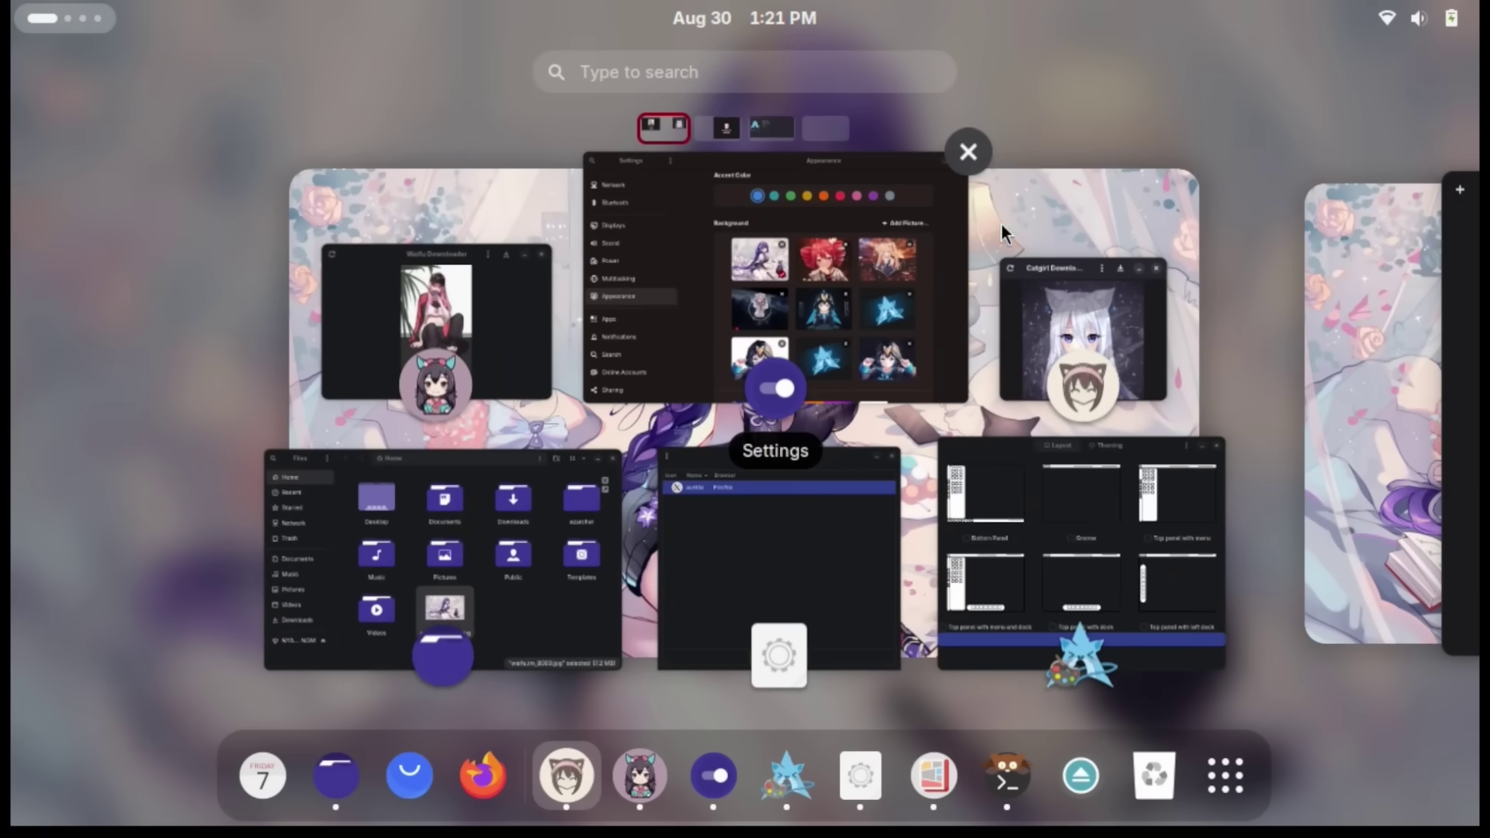
{"action": "left_click", "coordinate": [1001, 222]}
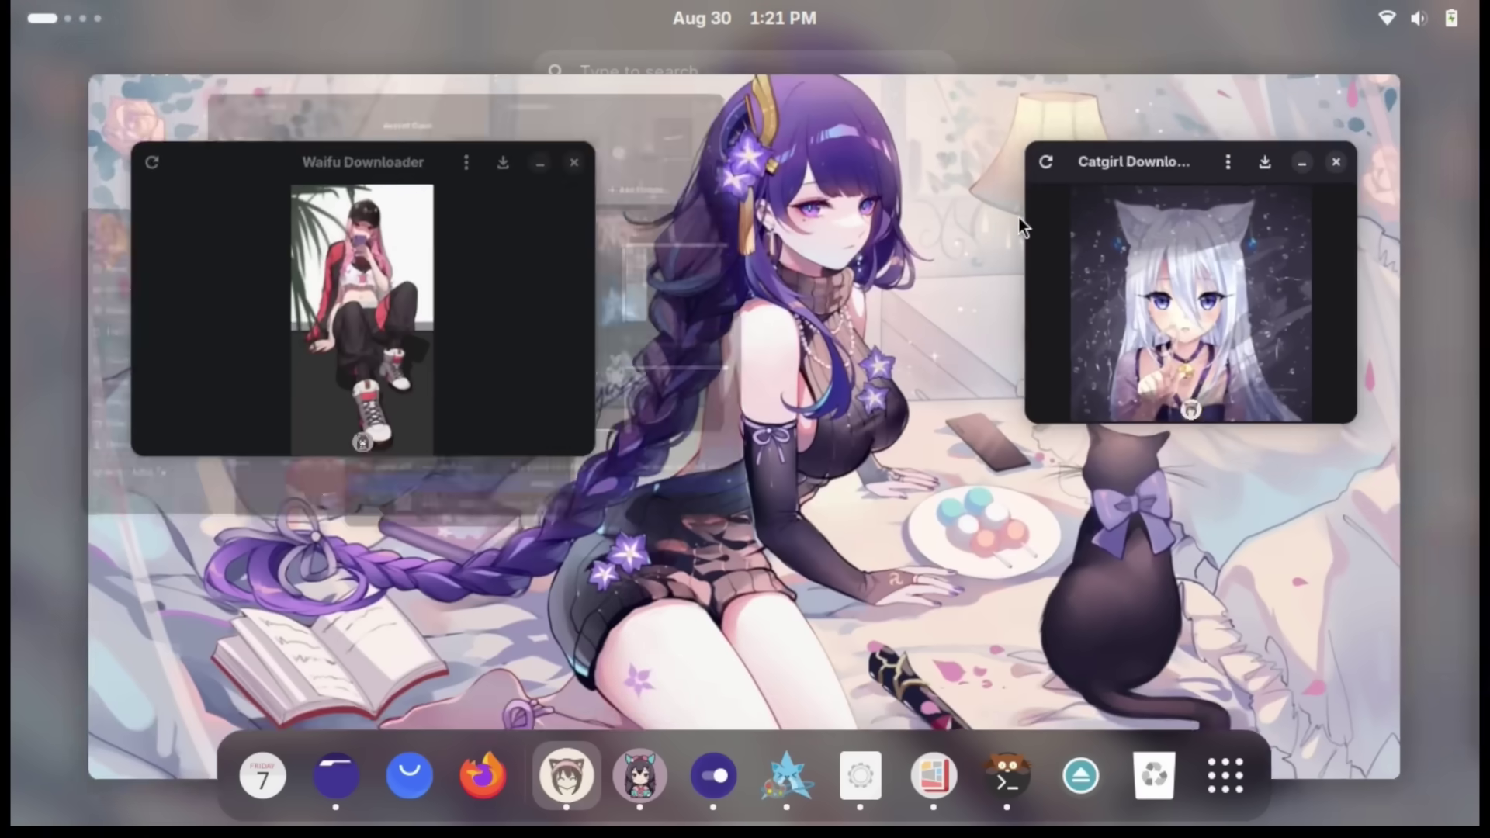
{"action": "left_click_drag", "start_coordinate": [1082, 119], "coordinate": [1125, 397]}
Switch to the kitty terminal, then back to the desktop with the downloader windows.
{"action": "key", "text": "super"}
{"action": "scroll", "coordinate": [562, 315], "scroll_direction": "down", "scroll_amount": 3}
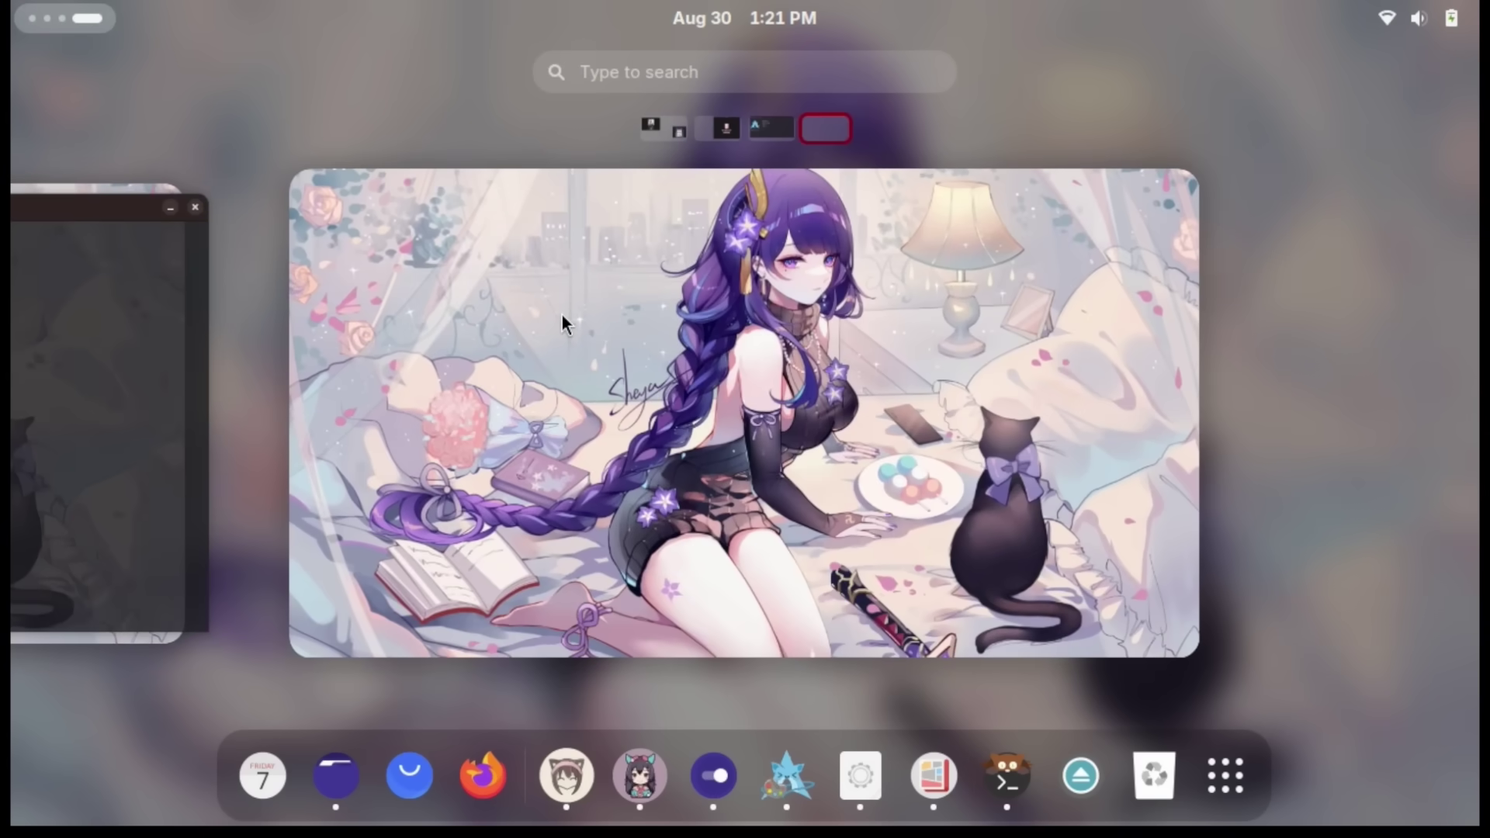
{"action": "scroll", "coordinate": [794, 314], "scroll_direction": "up", "scroll_amount": 1}
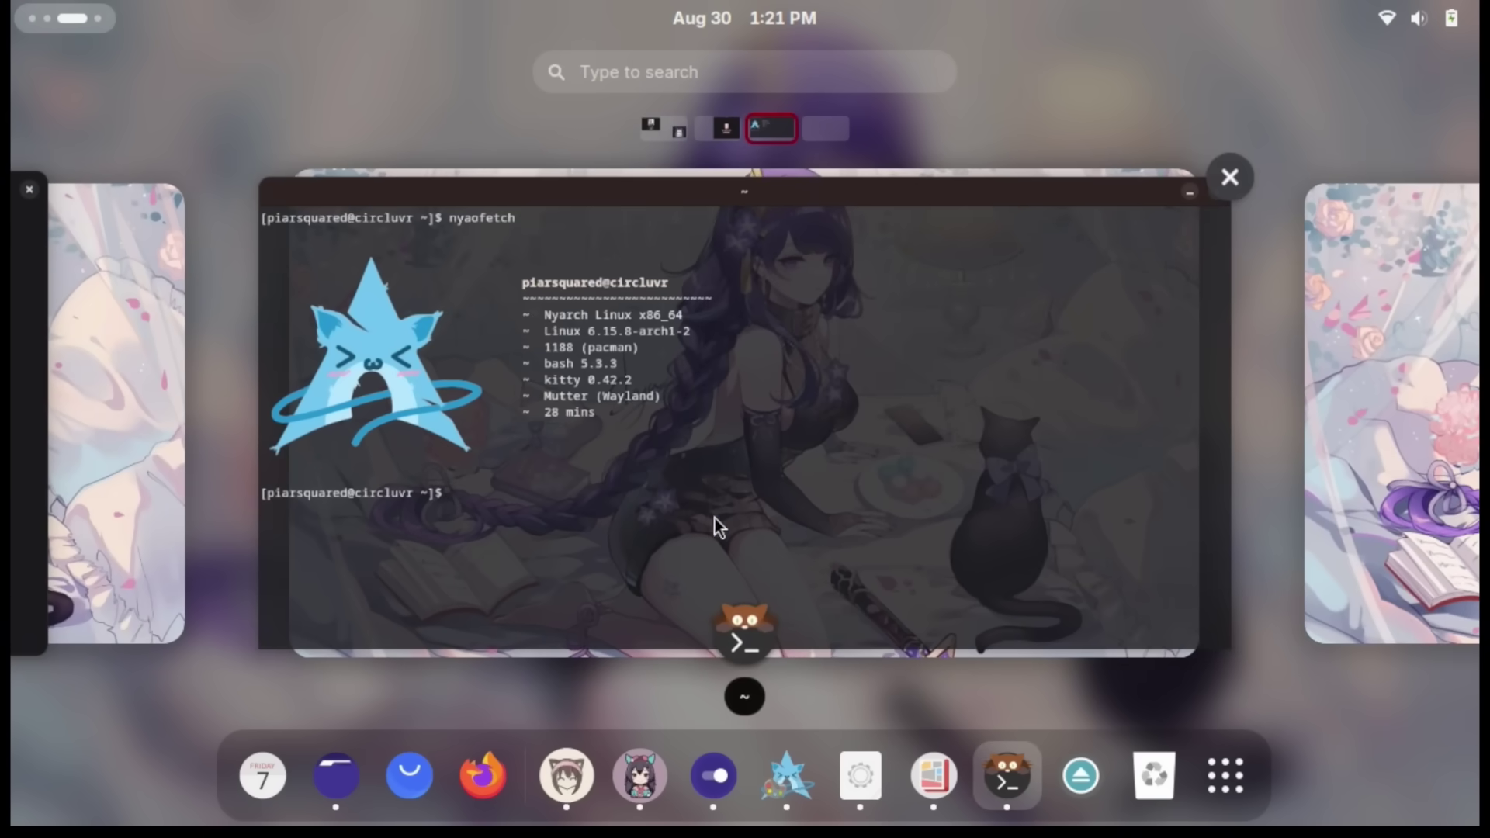
{"action": "scroll", "coordinate": [379, 533], "scroll_direction": "up", "scroll_amount": 2}
{"action": "scroll", "coordinate": [385, 532], "scroll_direction": "down", "scroll_amount": 3}
{"action": "left_click", "coordinate": [1007, 776]}
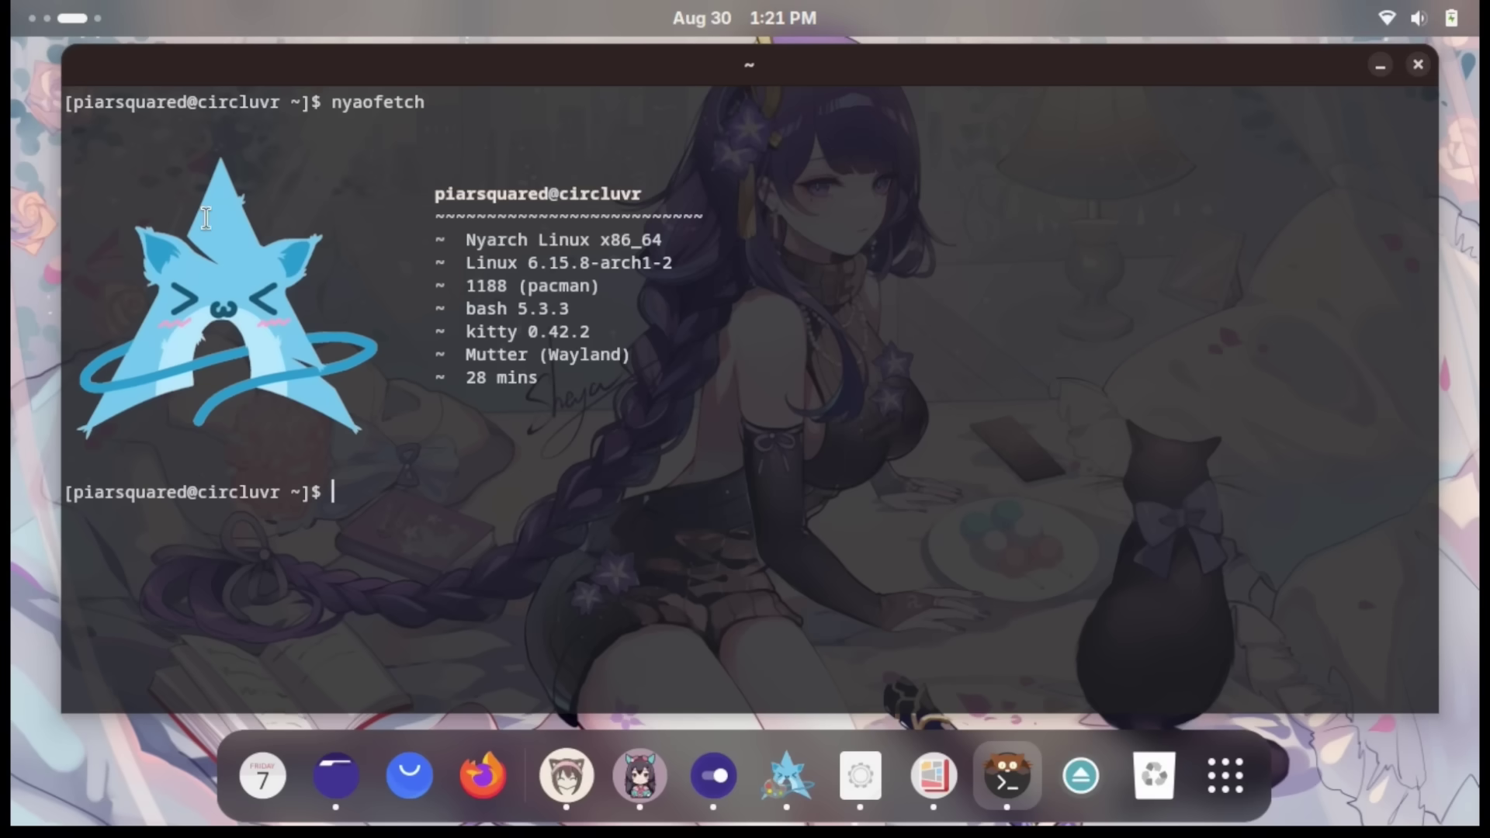
{"action": "key", "text": "super"}
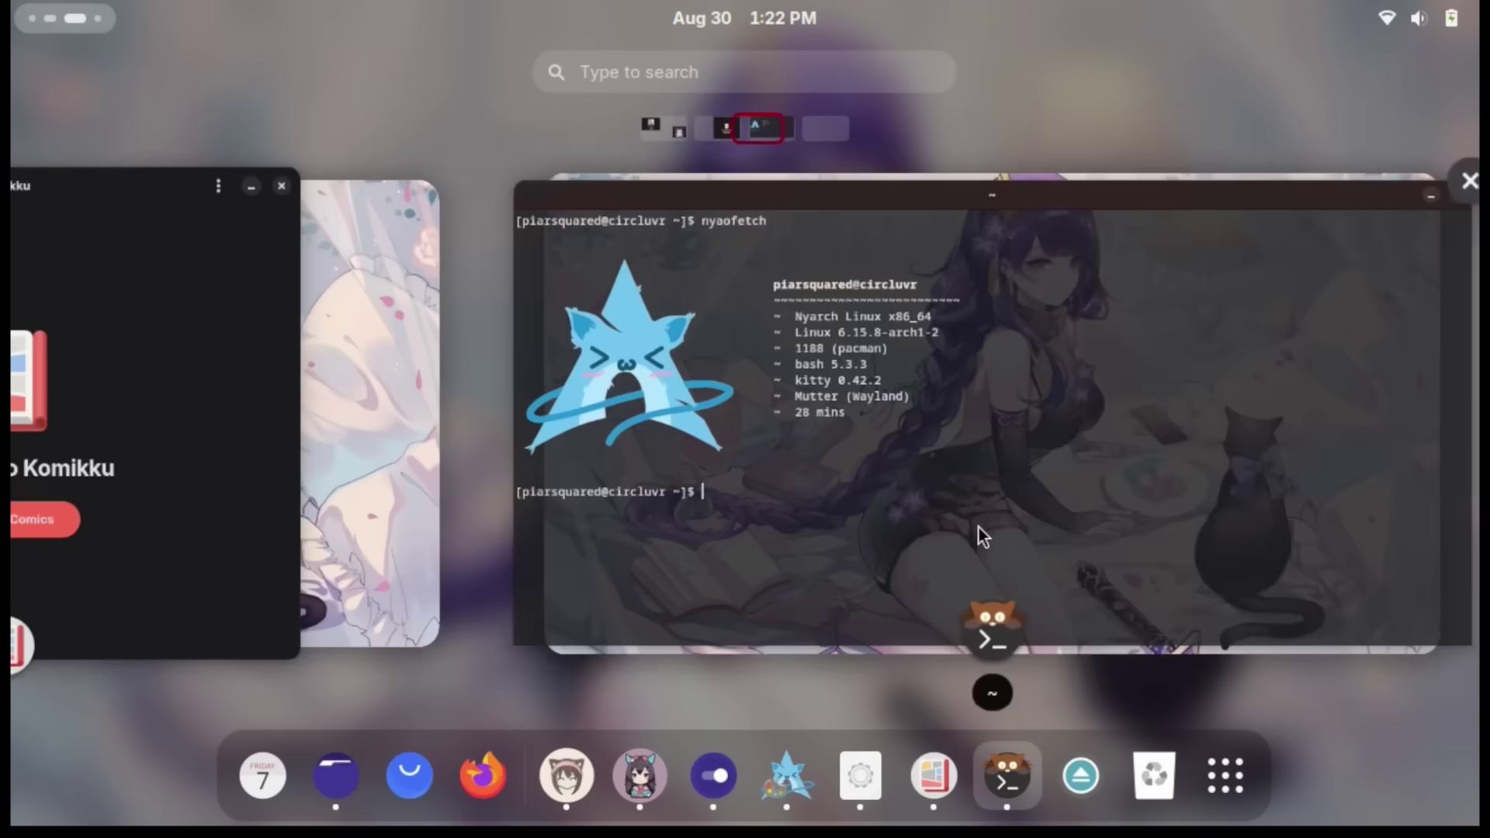
{"action": "scroll", "coordinate": [979, 528], "scroll_direction": "up", "scroll_amount": 2}
{"action": "left_click", "coordinate": [979, 527]}
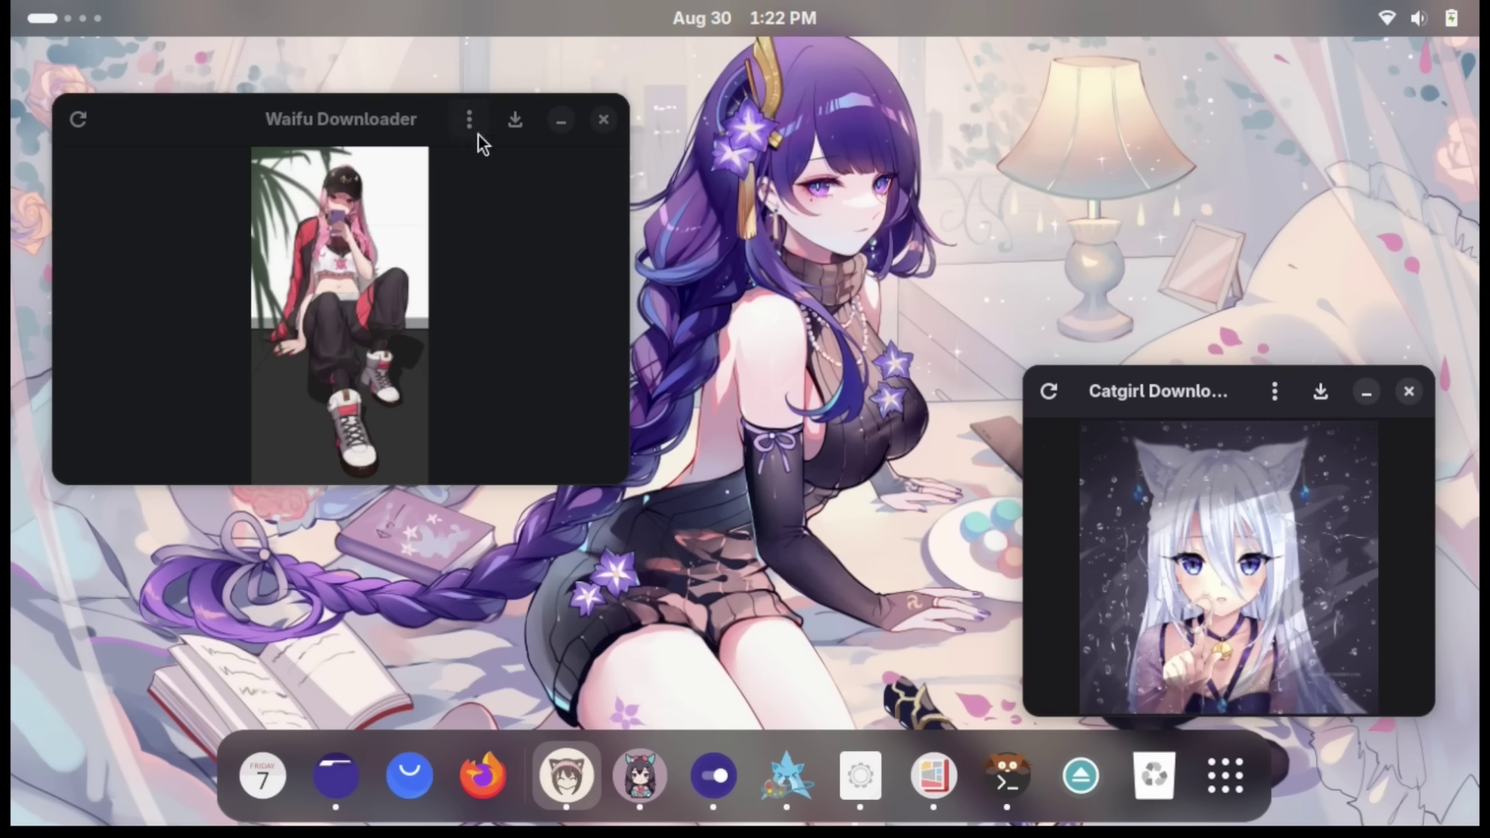
Go back to the kitty workspace showing nyaofetch and power off the computer.
{"action": "key", "text": "super"}
{"action": "scroll", "coordinate": [865, 421], "scroll_direction": "down", "scroll_amount": 2}
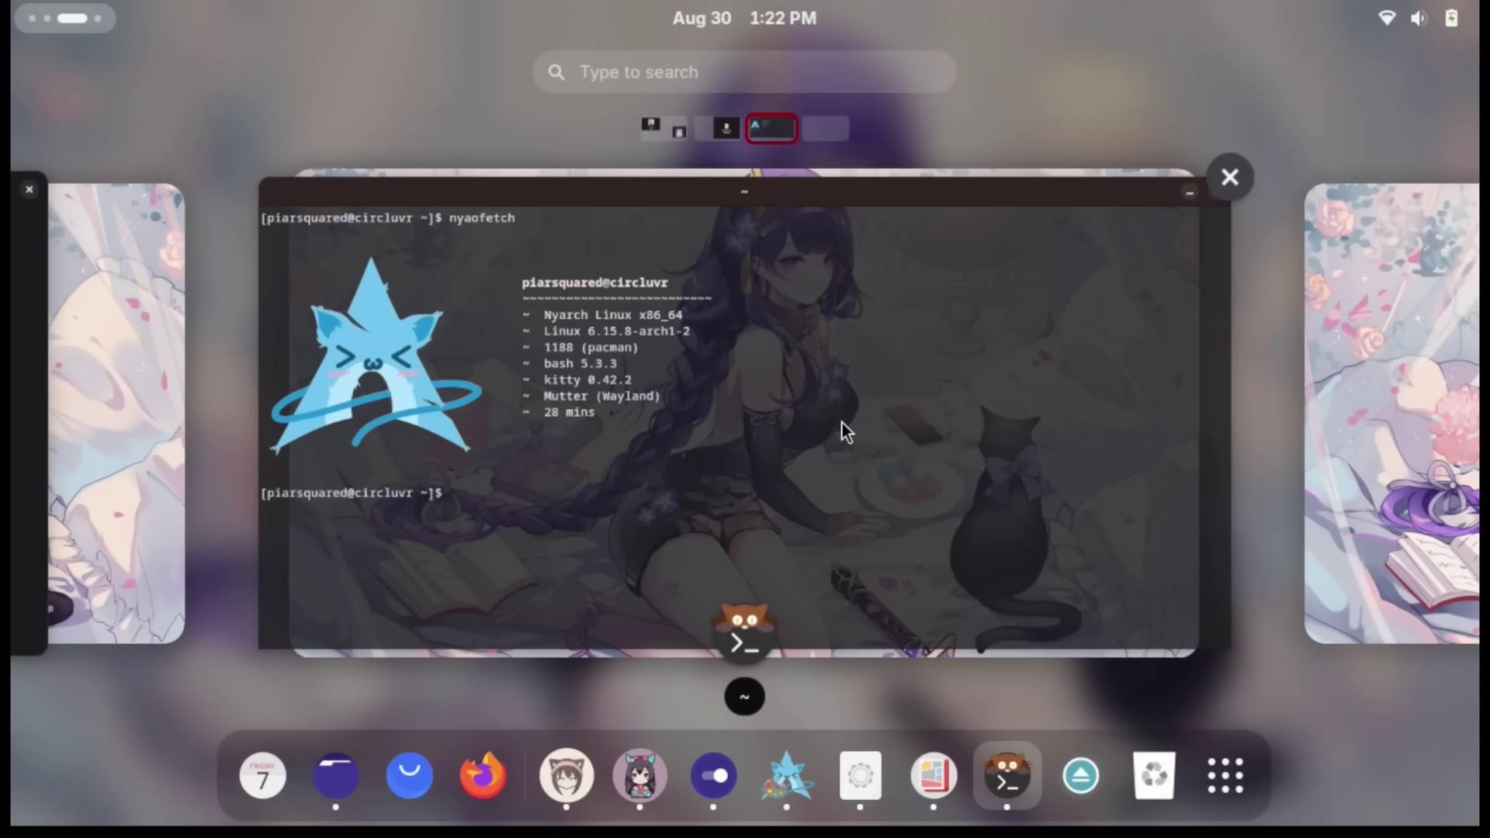
{"action": "left_click", "coordinate": [841, 423]}
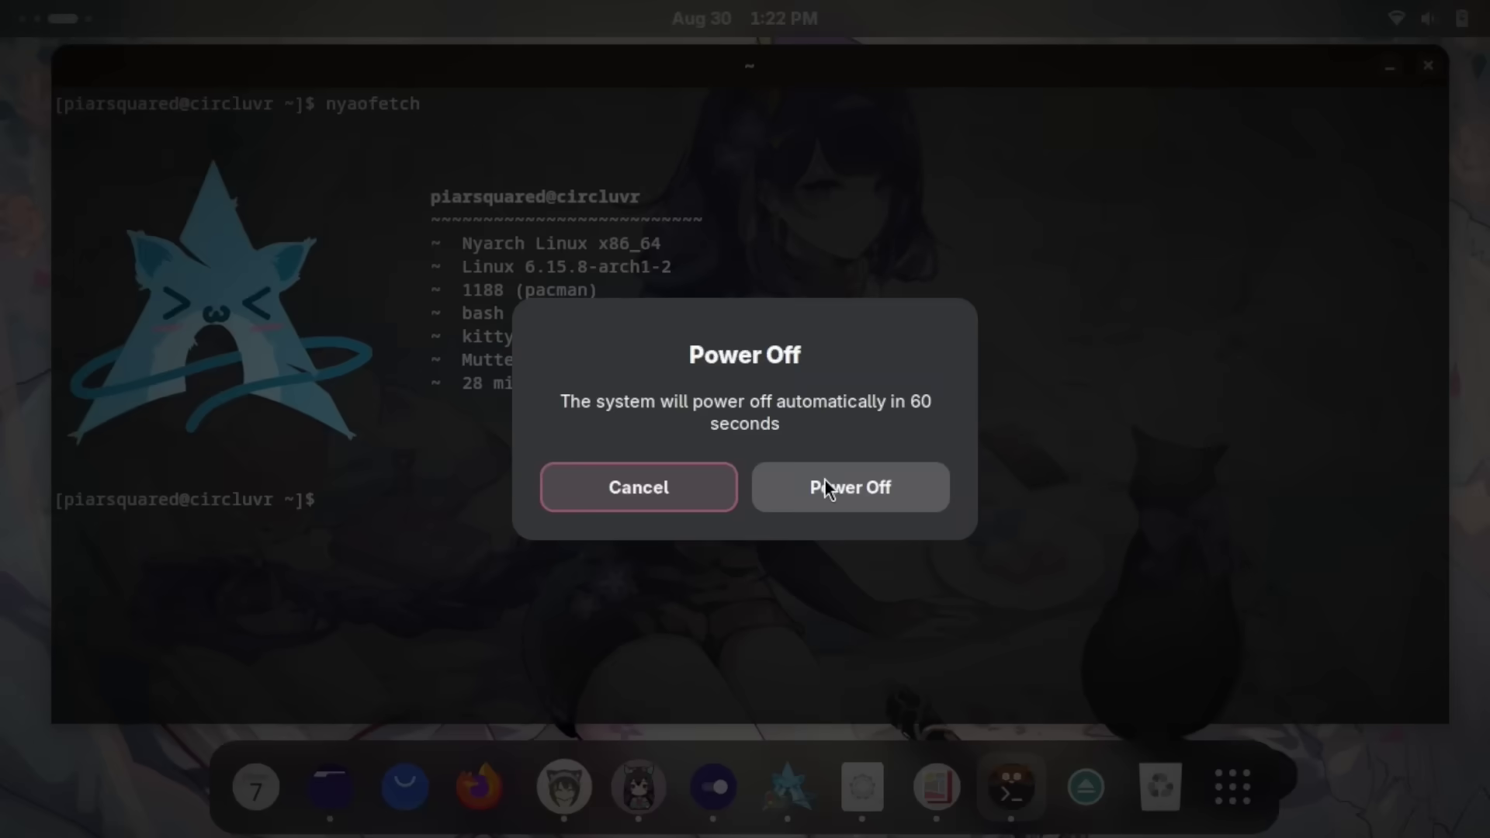
{"action": "left_click", "coordinate": [826, 483]}
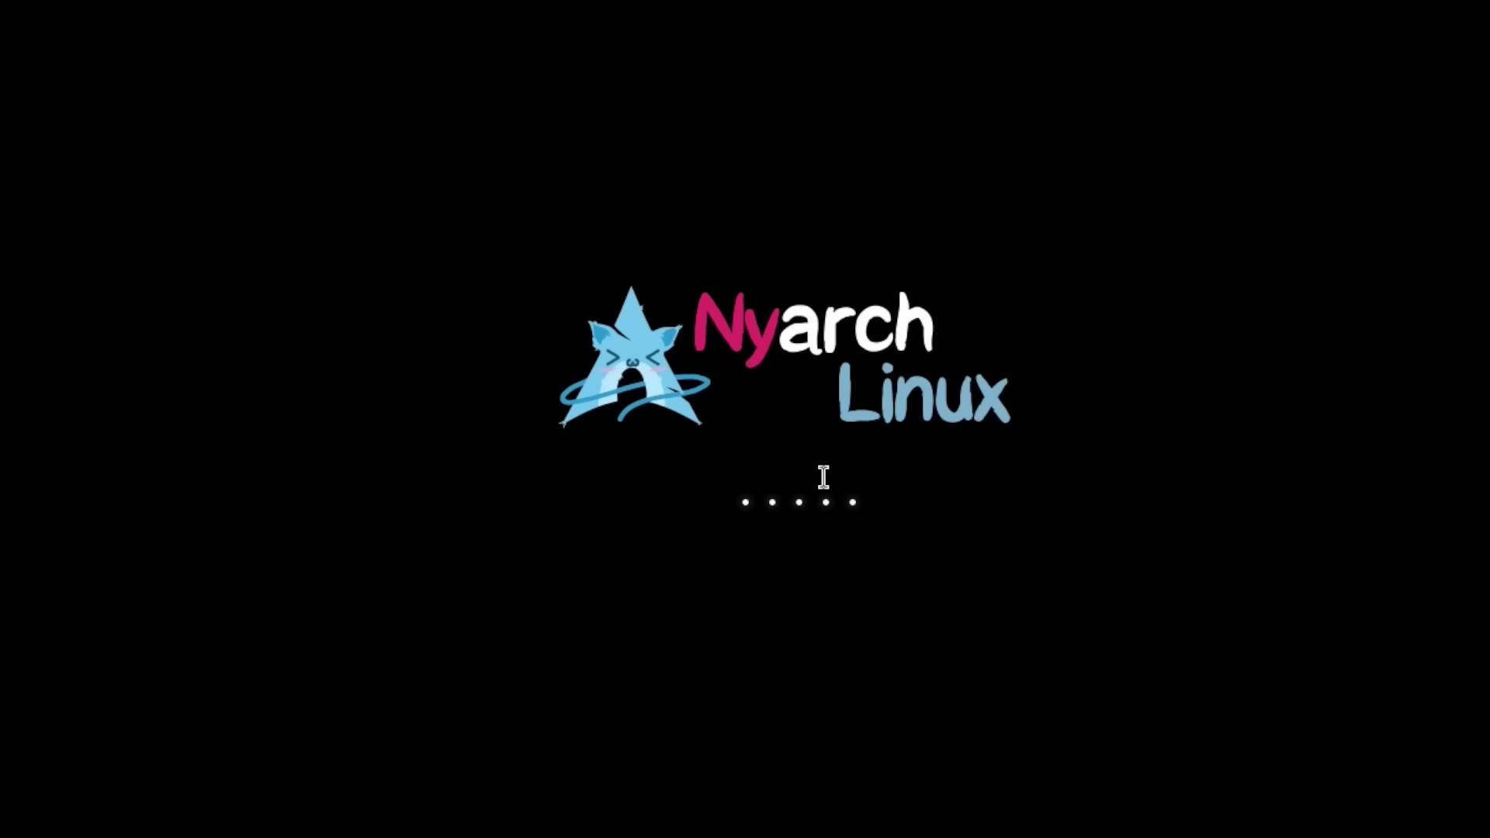